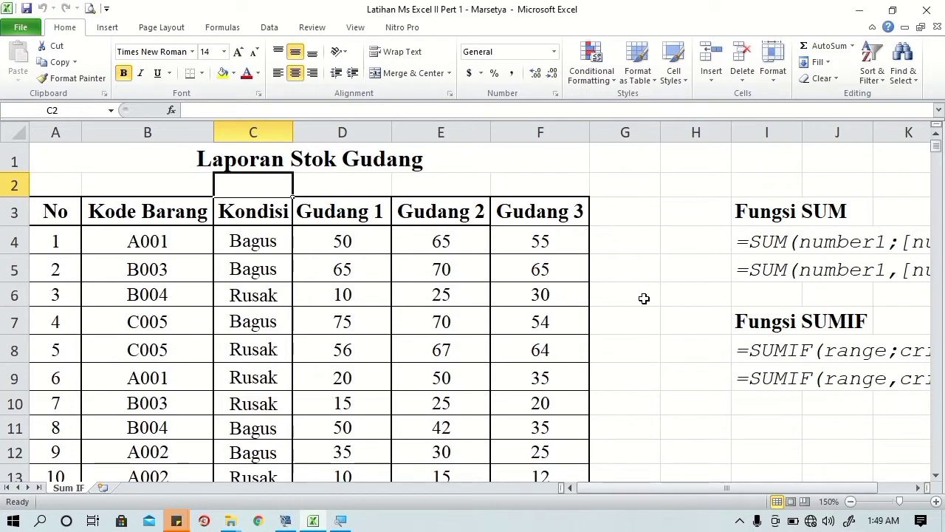
# Scroll right until columns I–N with the SUM and SUMIF syntax notes are fully visible
pyautogui.moveTo(828, 492); pyautogui.dragTo(644, 420)
pyautogui.moveTo(697, 487); pyautogui.dragTo(763, 490)
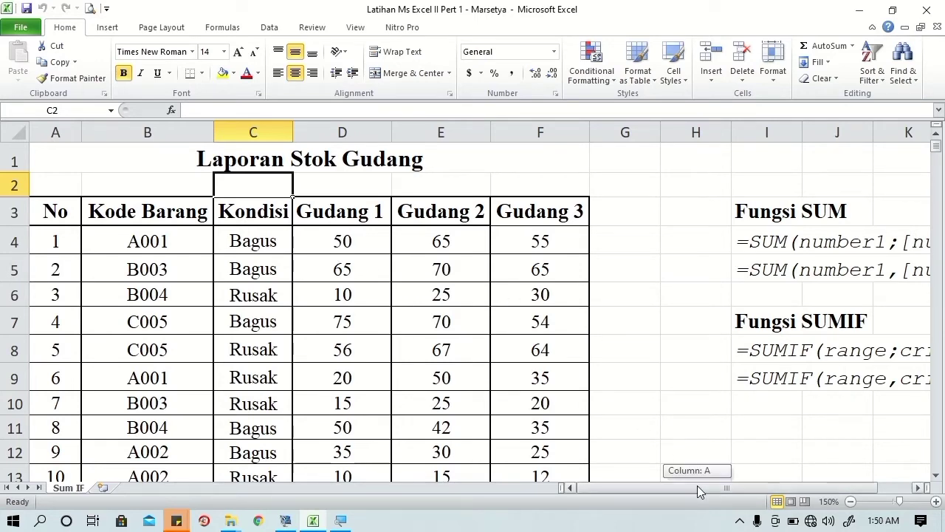
pyautogui.click(919, 489)
pyautogui.click(919, 490)
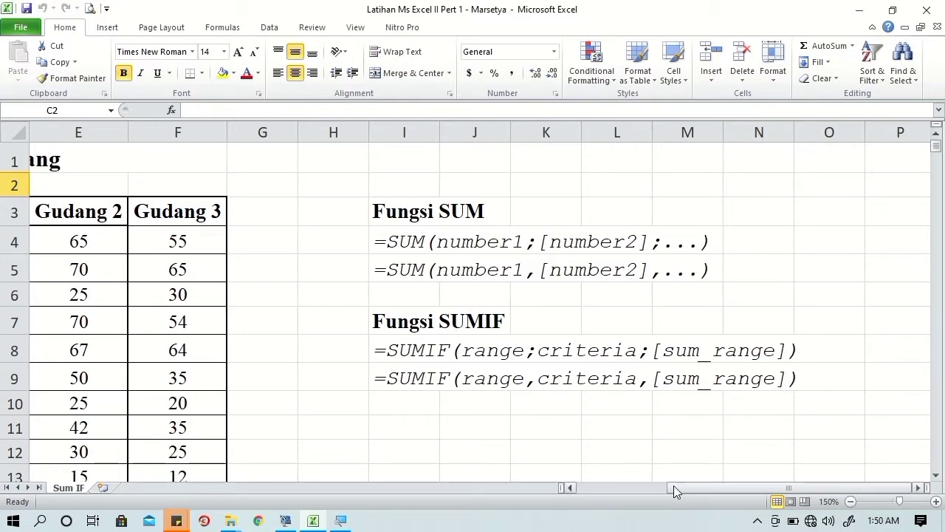
pyautogui.moveTo(684, 487); pyautogui.dragTo(594, 489)
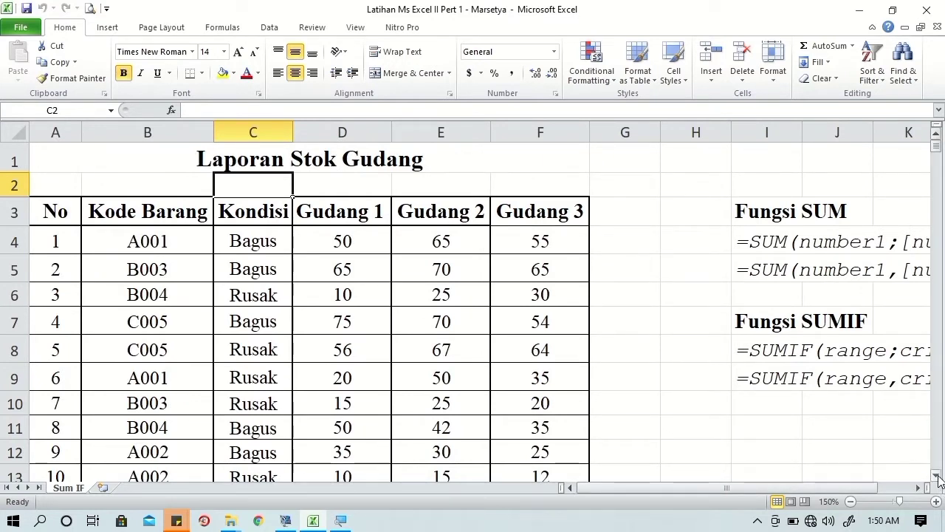
pyautogui.click(936, 475)
pyautogui.click(935, 476)
pyautogui.click(936, 476)
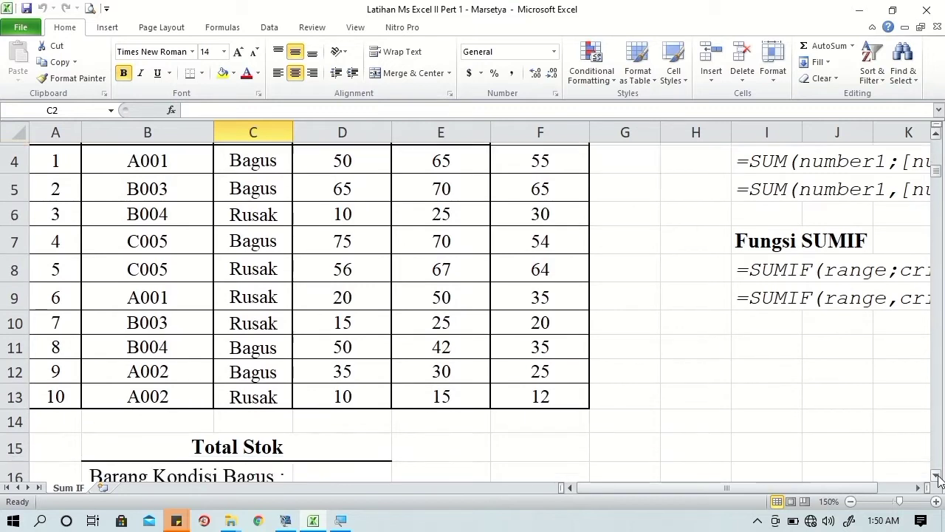
pyautogui.click(935, 475)
pyautogui.click(935, 476)
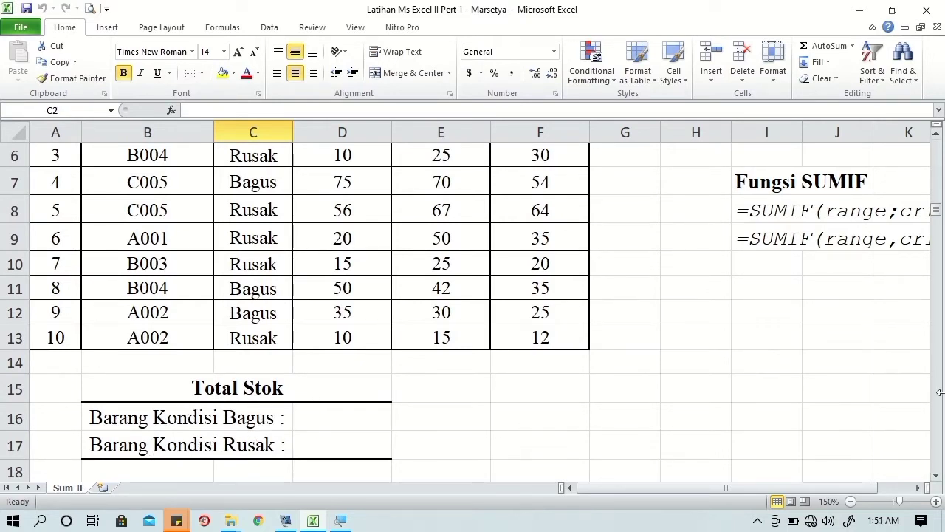
pyautogui.click(936, 135)
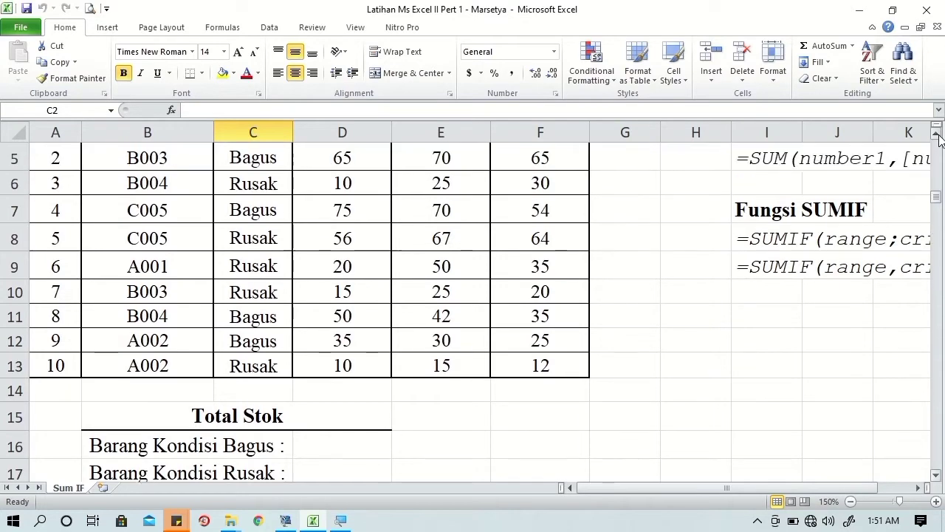
pyautogui.click(936, 134)
pyautogui.click(936, 135)
pyautogui.scroll(1, 916, 178)
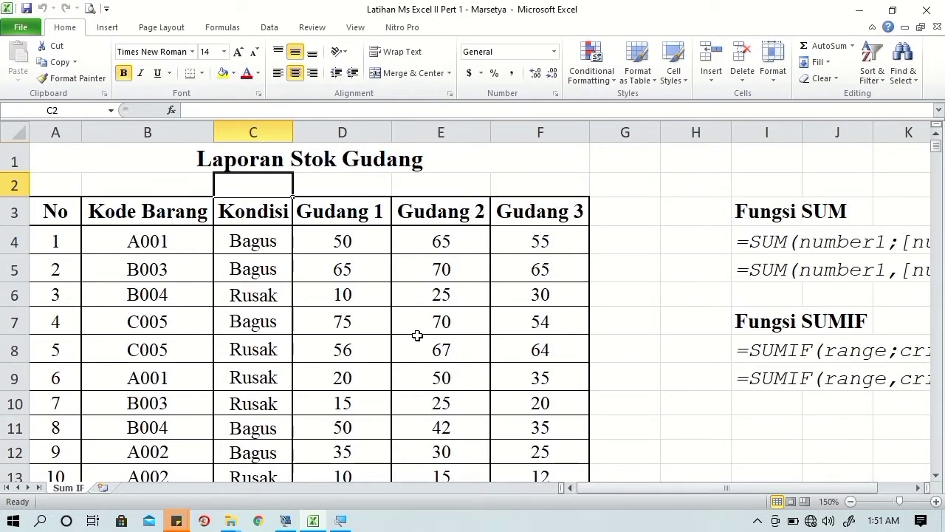
pyautogui.scroll(-1, 417, 336)
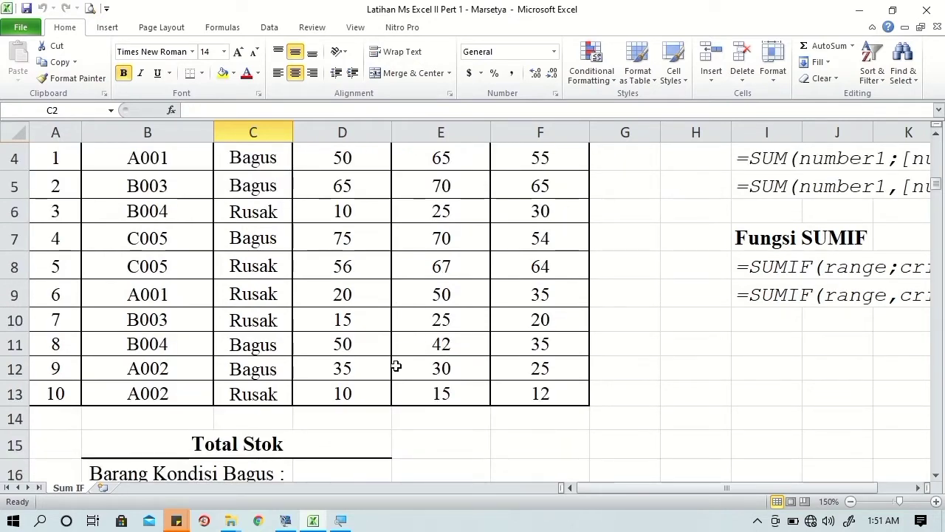
pyautogui.click(323, 469)
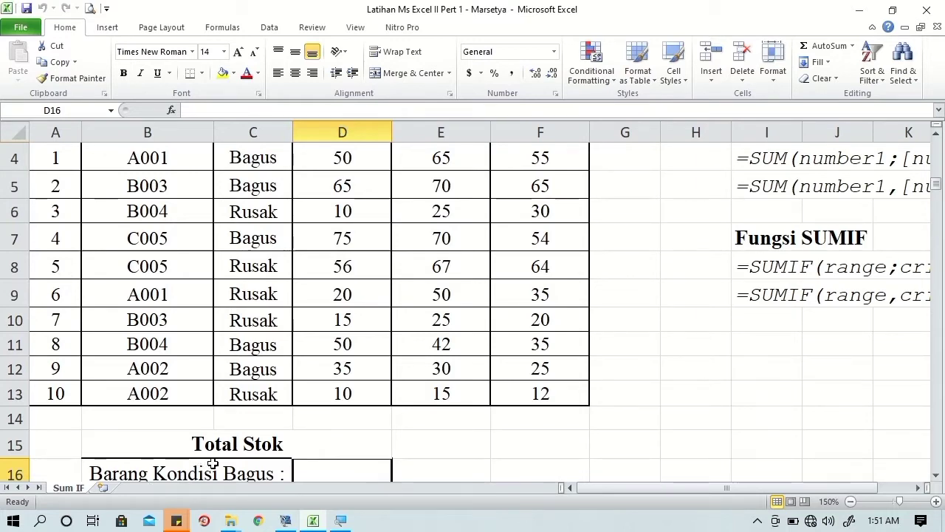
# In D16, start =SUM(SUMIF( with the Kondisi range C4:C13 as the criteria range
pyautogui.write('=su')
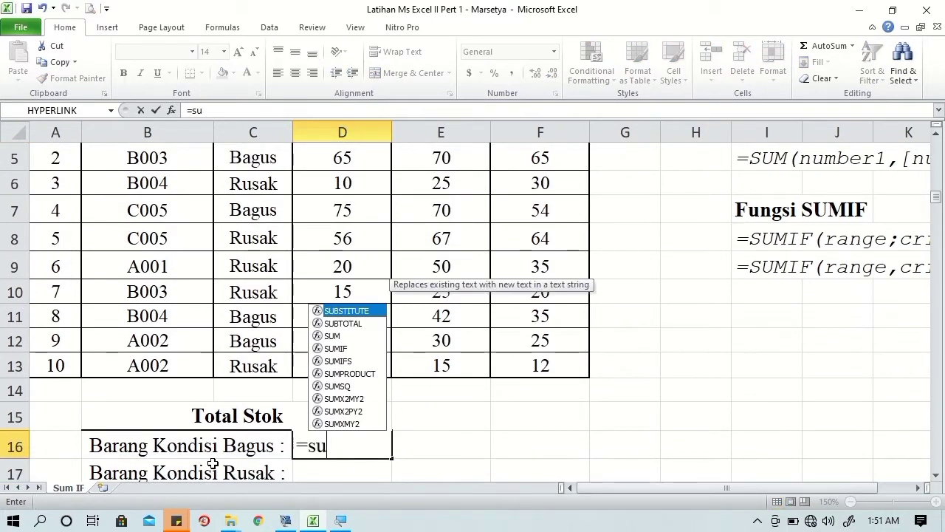
pyautogui.write('m')
pyautogui.press('Tab')
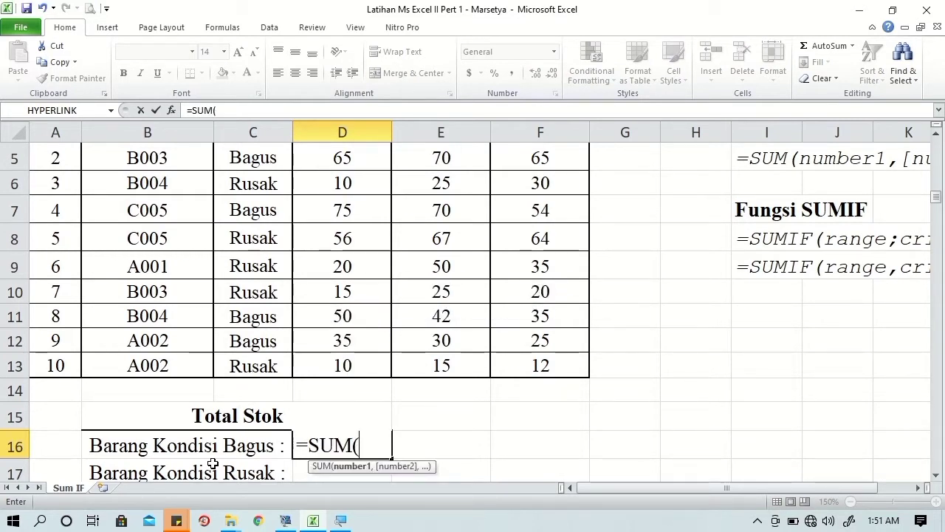
pyautogui.write('su')
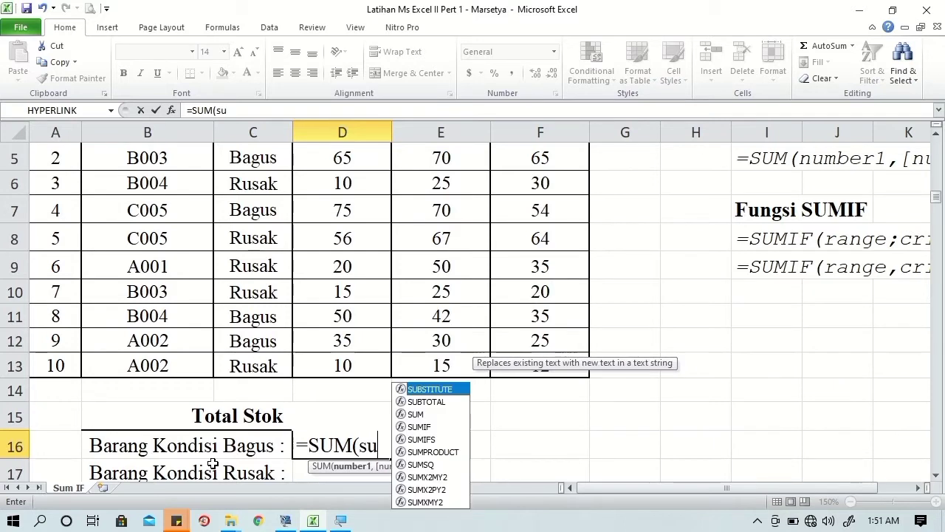
pyautogui.write('m')
pyautogui.press('Down')
pyautogui.press('Tab')
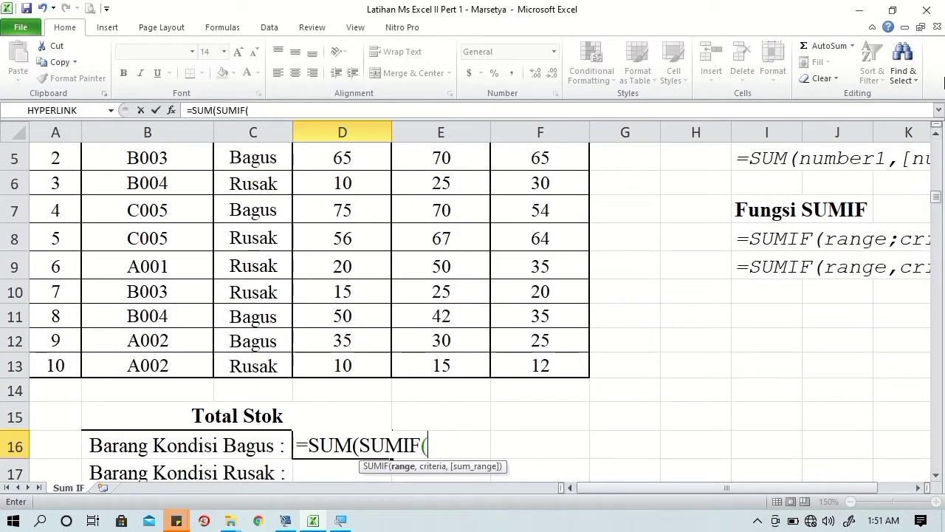
pyautogui.scroll(1, 731, 206)
pyautogui.click(260, 210)
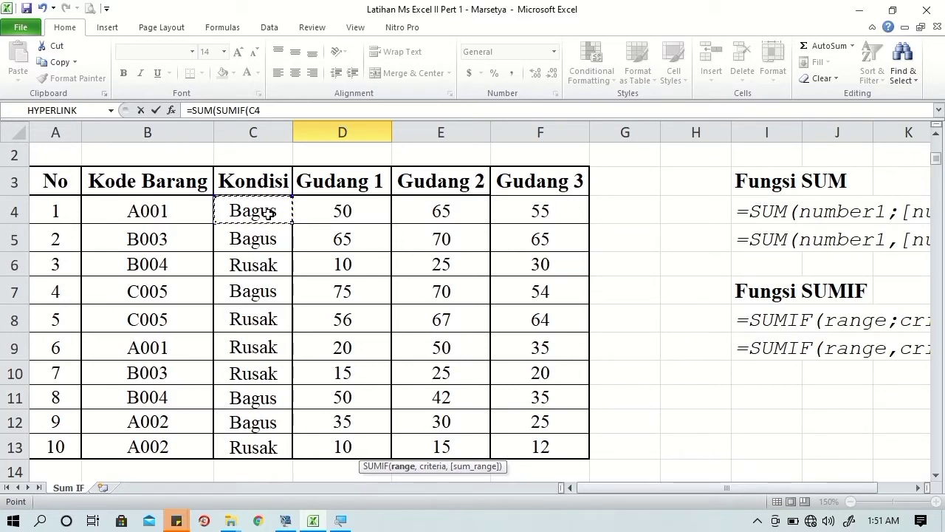
pyautogui.hotkey('ctrl', 'shift', 'Down')
# Add the criterion "Bagus" and Gudang 1 sum range D4:D13, closing the first SUMIF
pyautogui.scroll(-1, 333, 447)
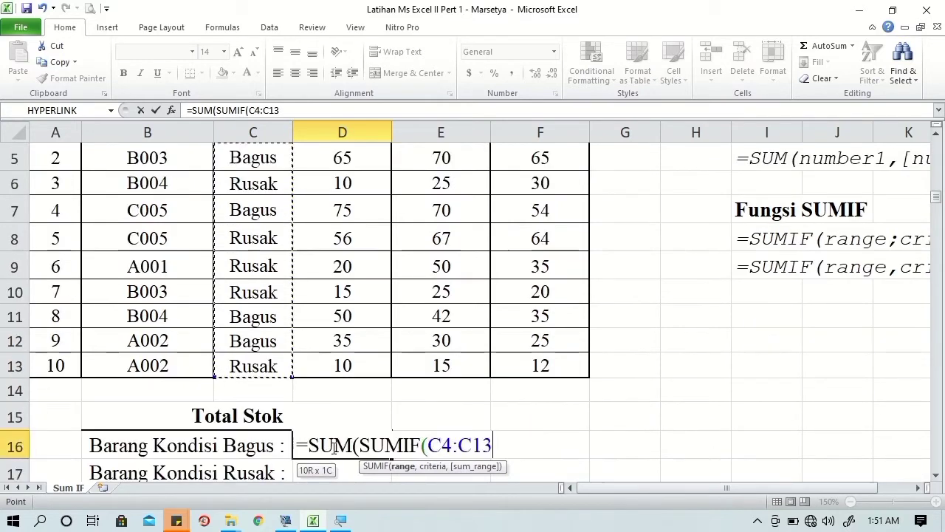
pyautogui.scroll(-1, 334, 447)
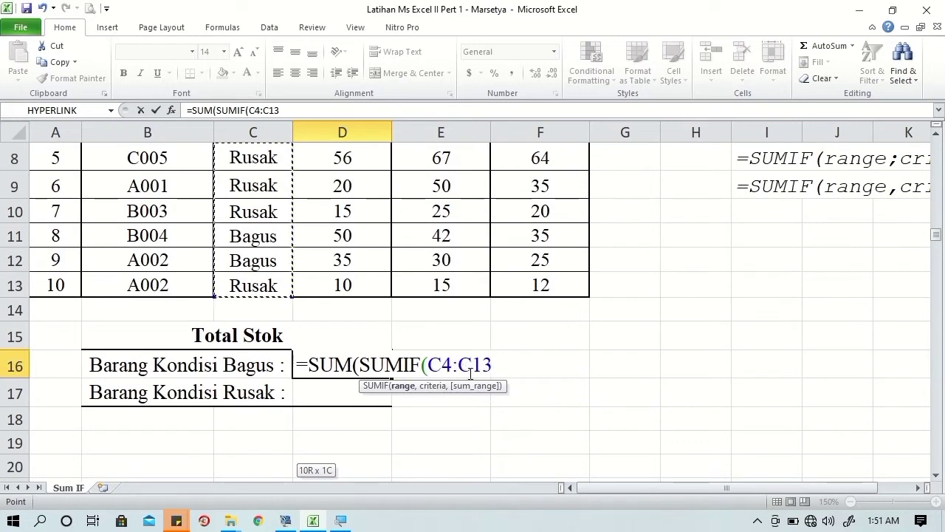
pyautogui.write(',')
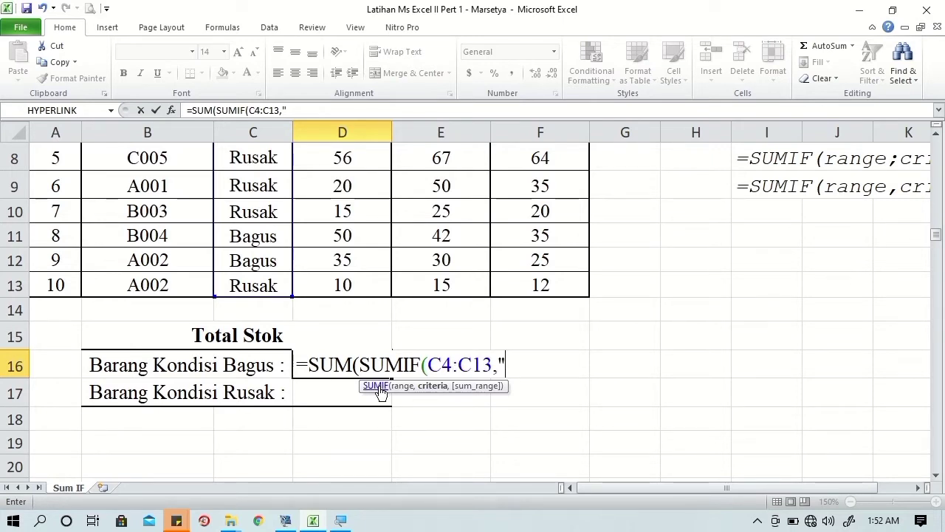
pyautogui.write('Bagus')
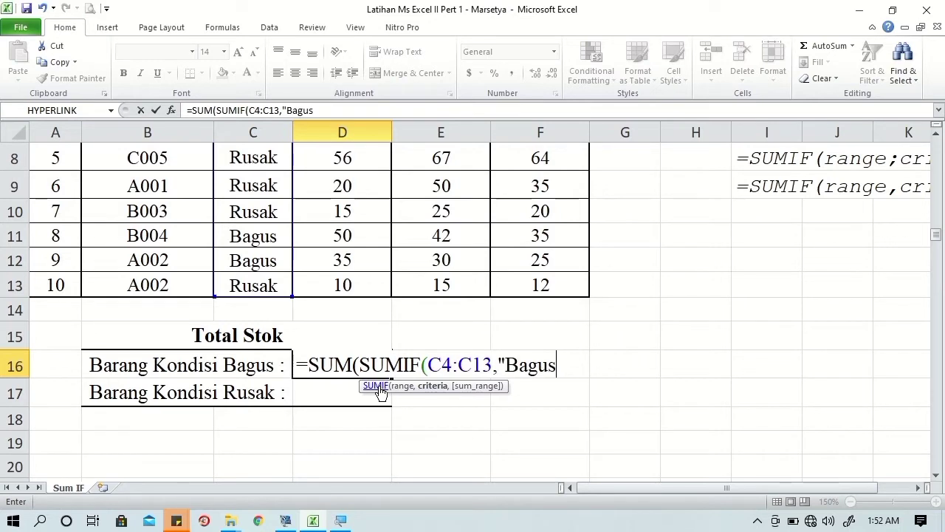
pyautogui.write('",')
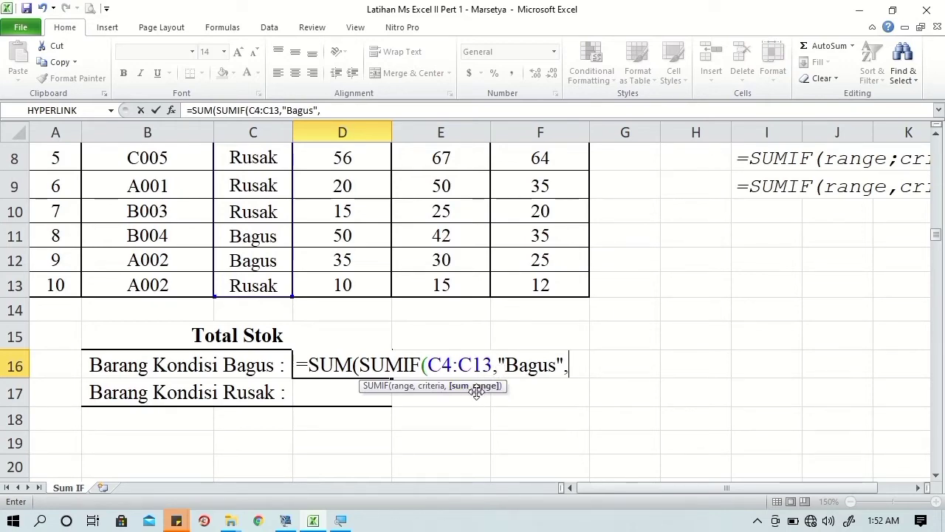
pyautogui.scroll(2, 477, 391)
pyautogui.click(358, 221)
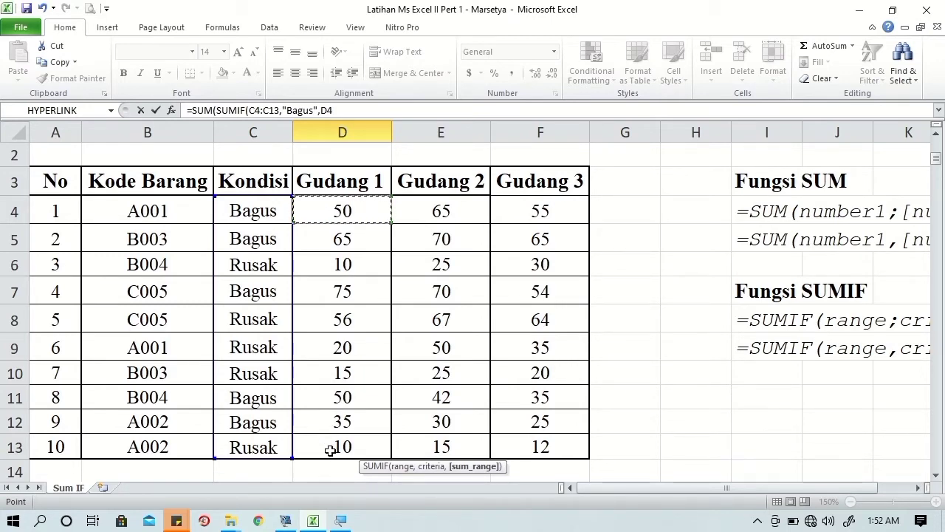
pyautogui.keyDown('shift'); pyautogui.click(330, 450); pyautogui.keyUp('shift')
pyautogui.scroll(-1, 373, 444)
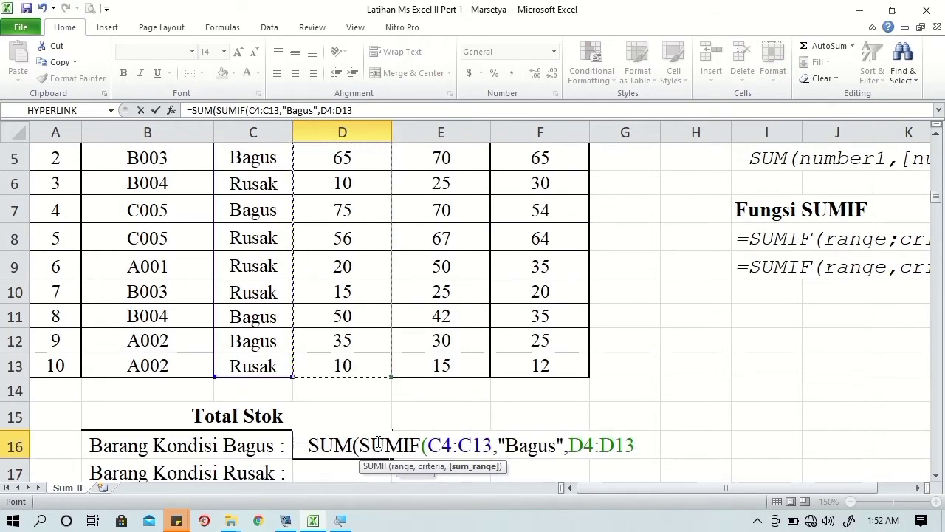
pyautogui.write(')')
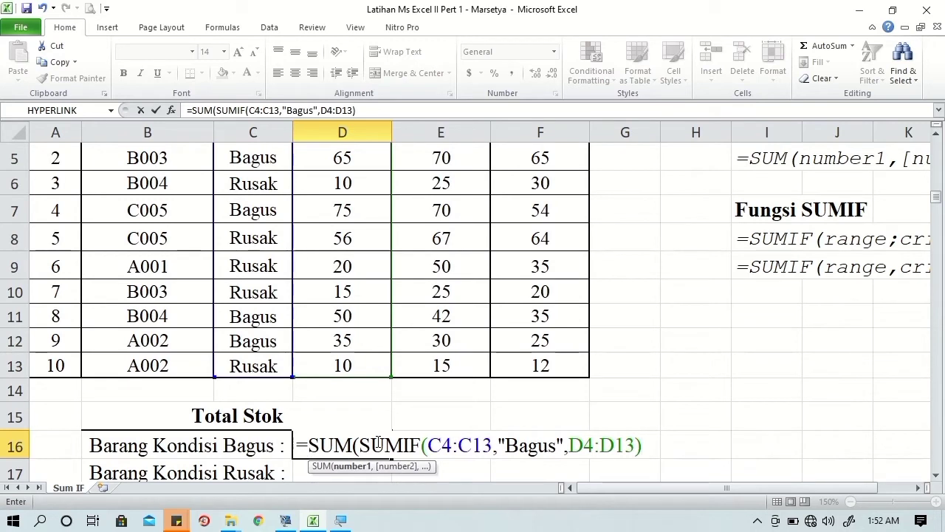
pyautogui.write(',')
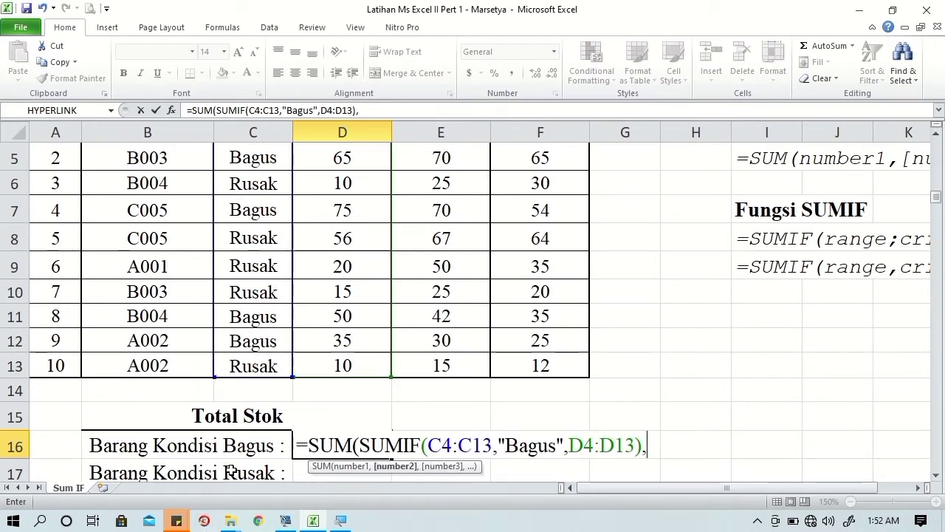
# Add a second SUMIF with criteria range C4:C13 and criterion "Bagus"
pyautogui.click(359, 443)
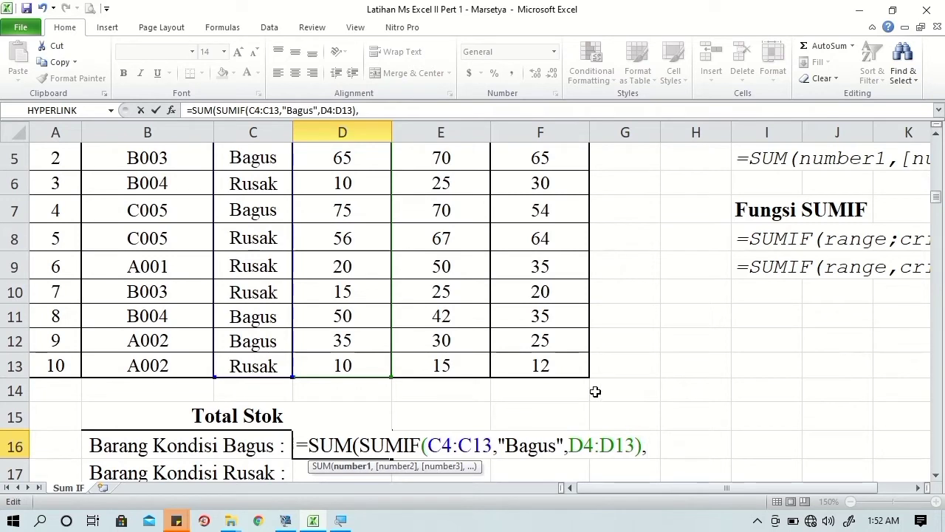
pyautogui.click(652, 445)
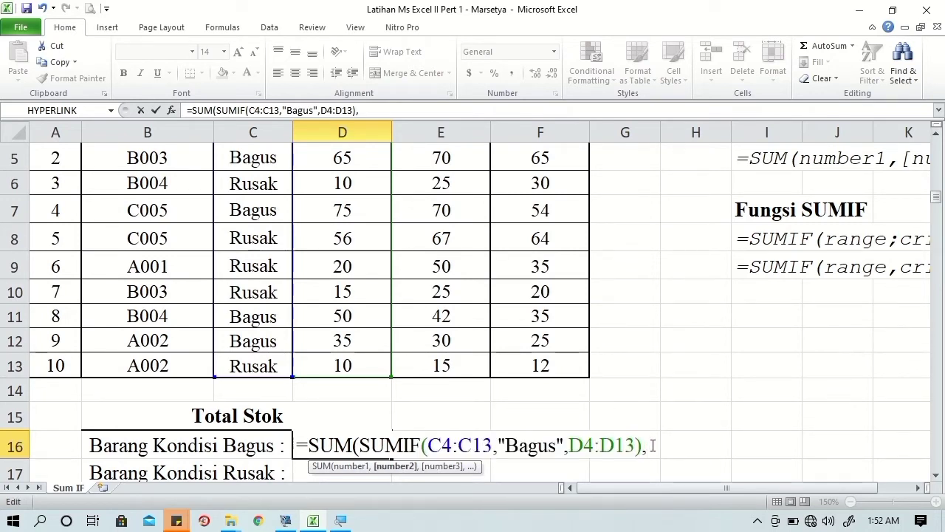
pyautogui.write('su')
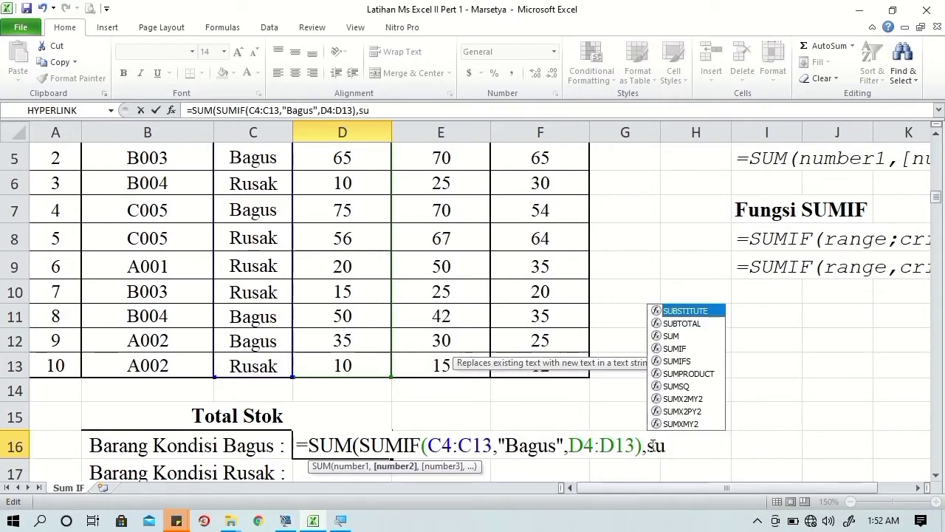
pyautogui.write('m')
pyautogui.press('Tab')
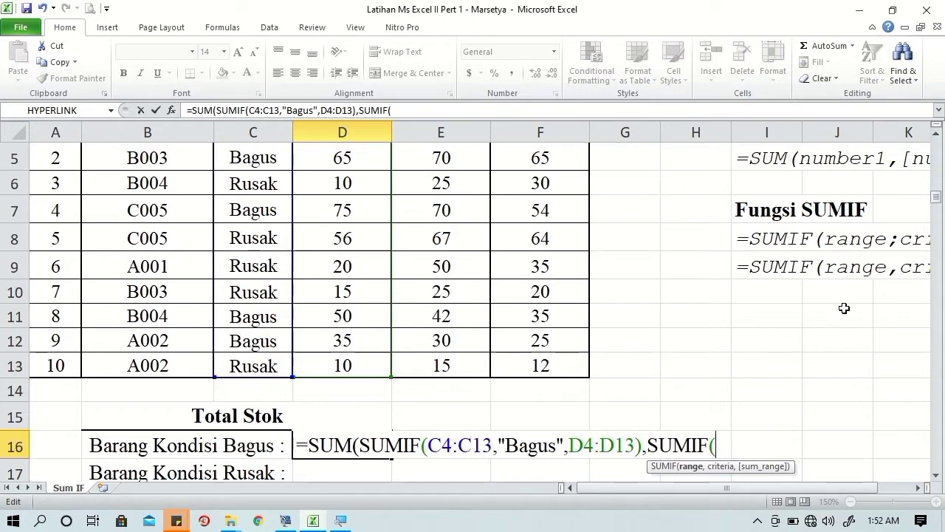
pyautogui.scroll(1, 580, 313)
pyautogui.click(254, 212)
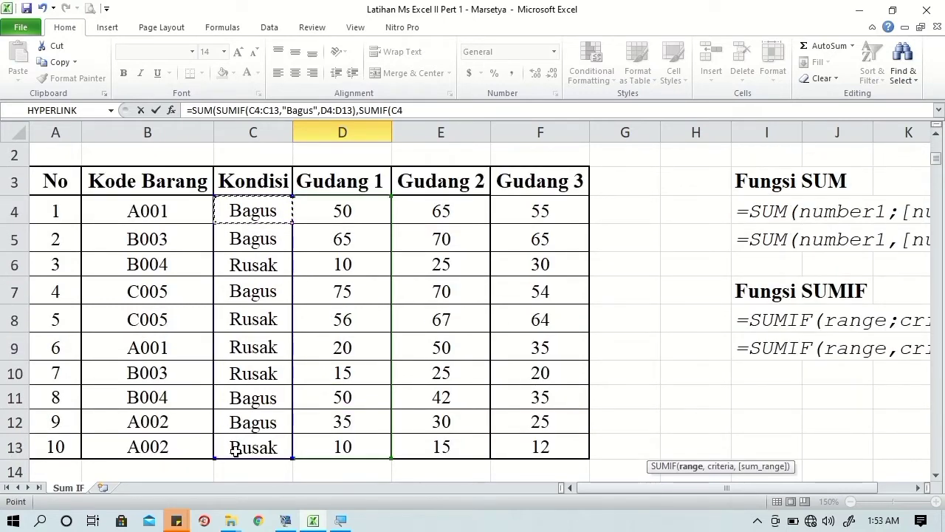
pyautogui.moveTo(235, 452); pyautogui.dragTo(236, 448)
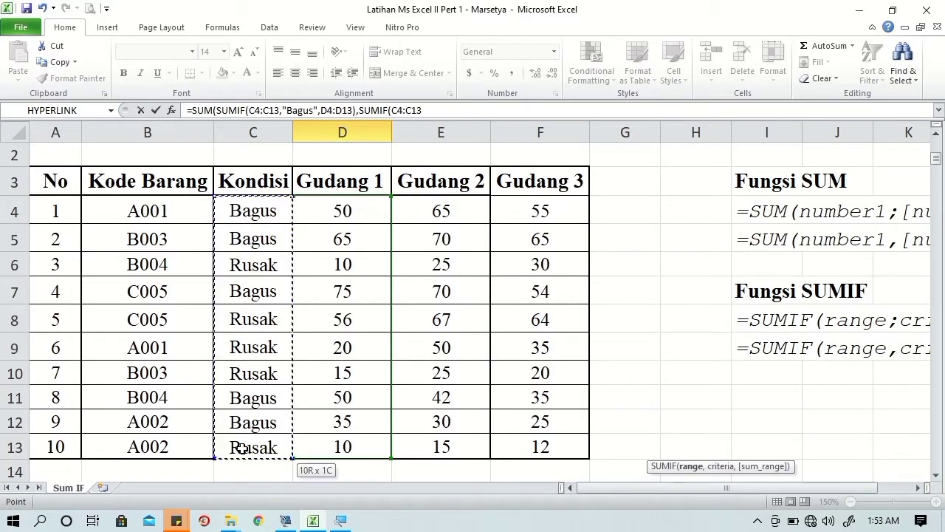
pyautogui.scroll(-1, 242, 448)
pyautogui.write(',"')
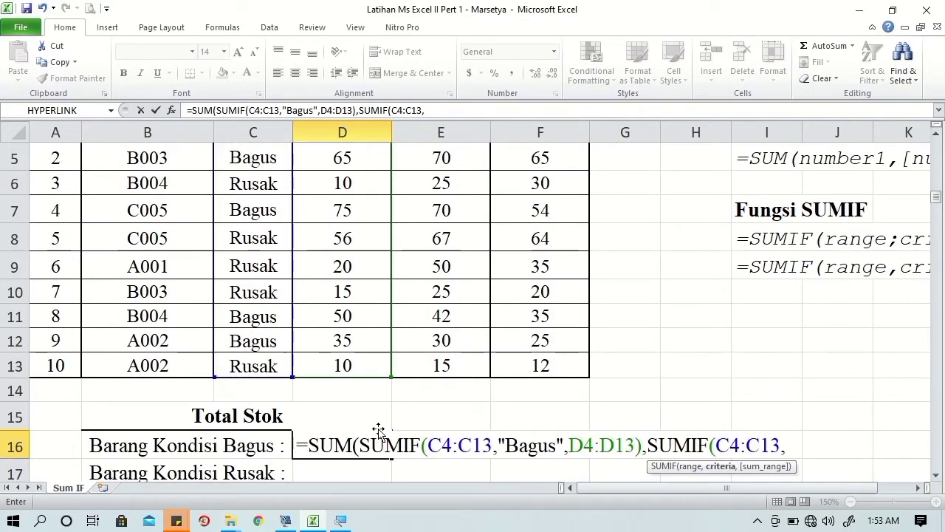
pyautogui.write('B')
pyautogui.write('agus"')
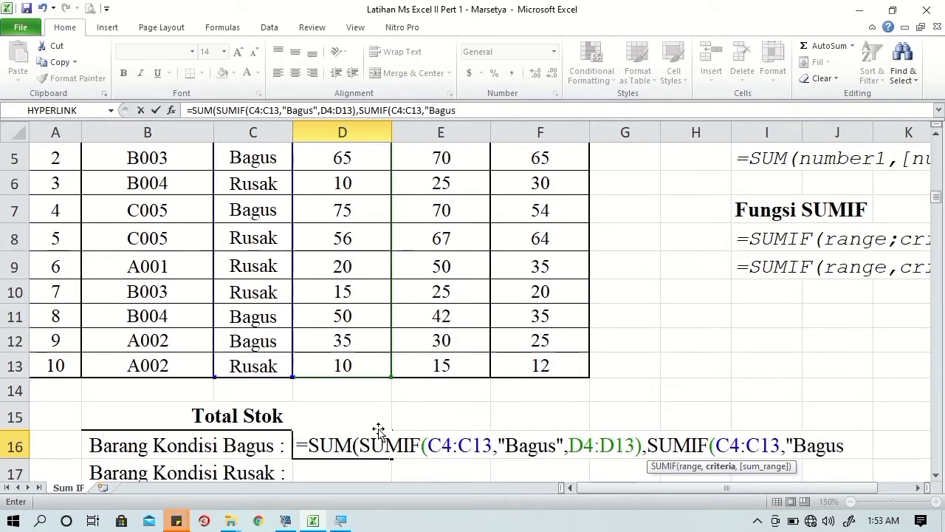
pyautogui.write(',')
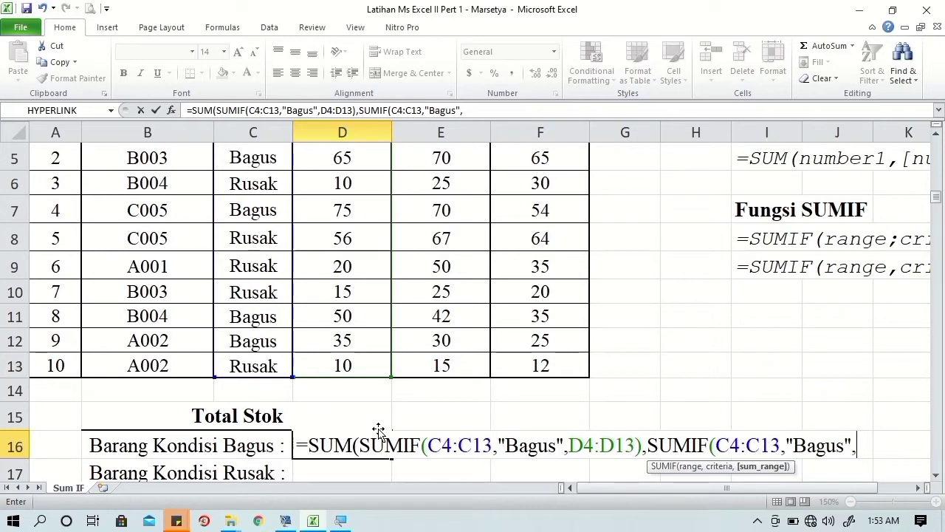
# Set the second SUMIF's sum range to Gudang 2 E4:E13, close it, and begin another SUM term
pyautogui.scroll(1, 858, 440)
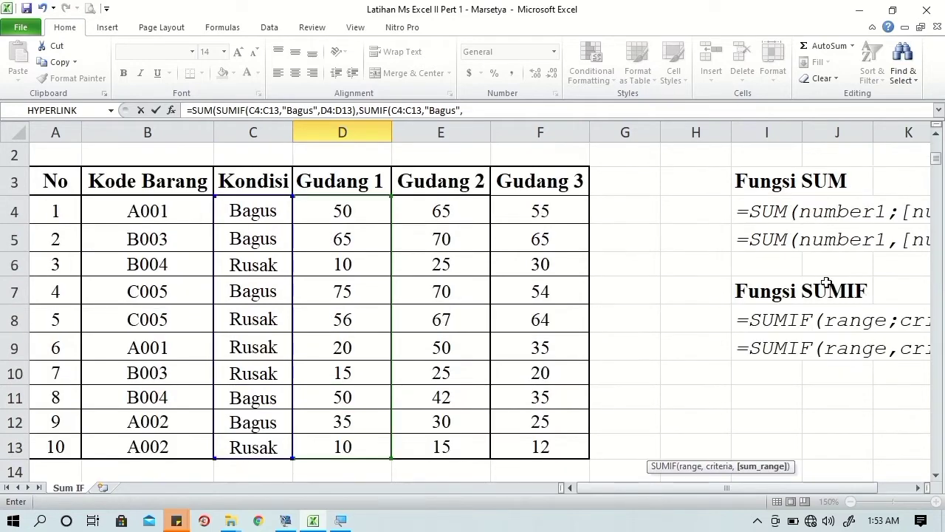
pyautogui.click(435, 207)
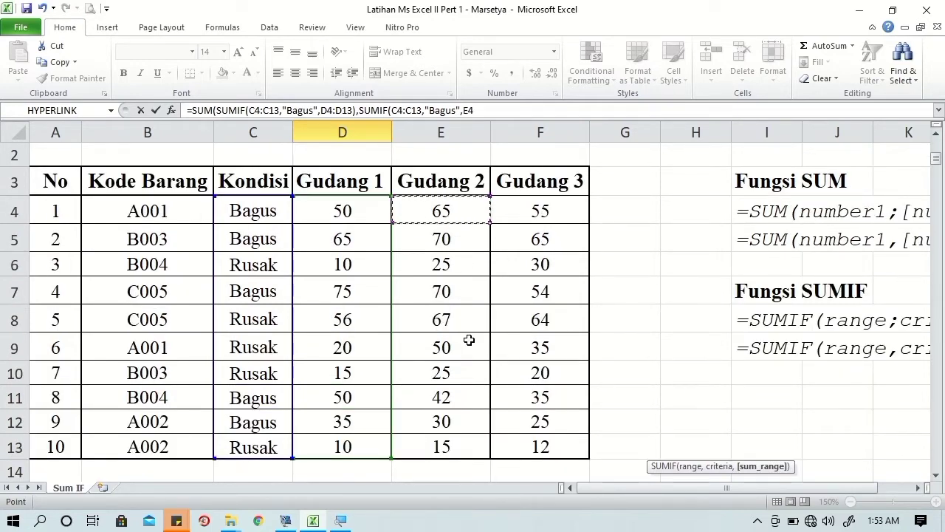
pyautogui.keyDown('shift'); pyautogui.click(432, 437); pyautogui.keyUp('shift')
pyautogui.scroll(-2, 359, 446)
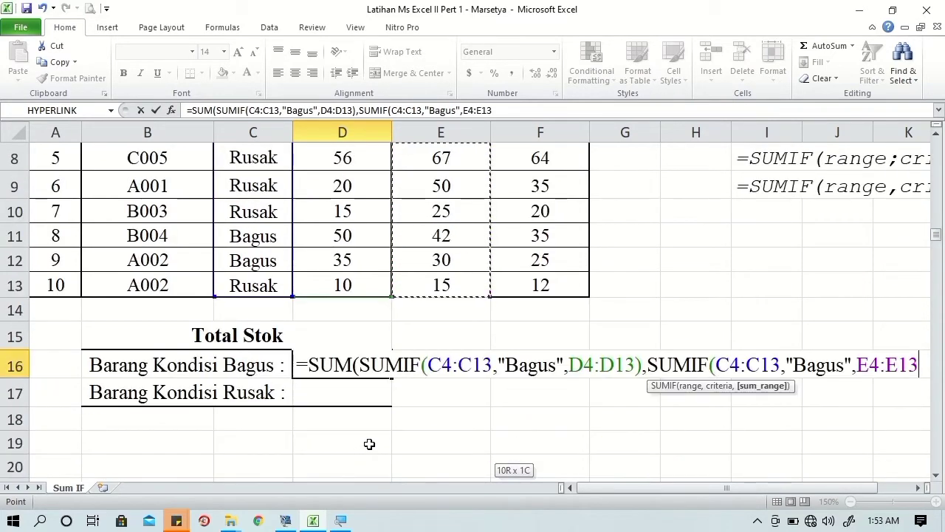
pyautogui.write(')')
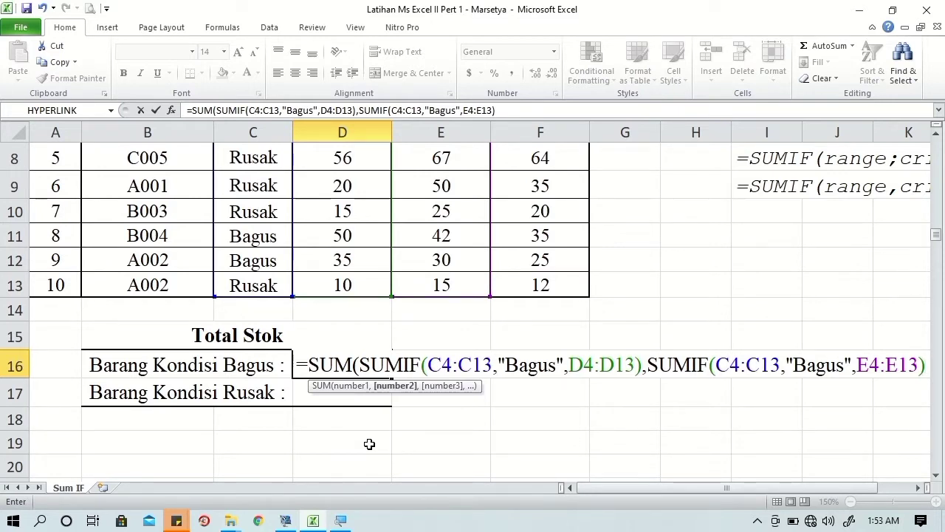
pyautogui.keyDown('shift'); pyautogui.click(650, 364); pyautogui.keyUp('shift')
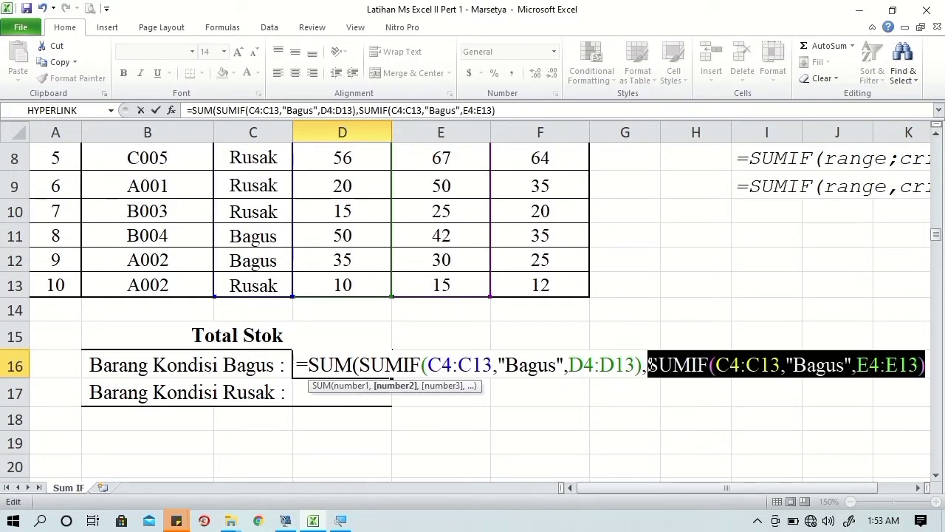
pyautogui.click(925, 365)
pyautogui.write(',')
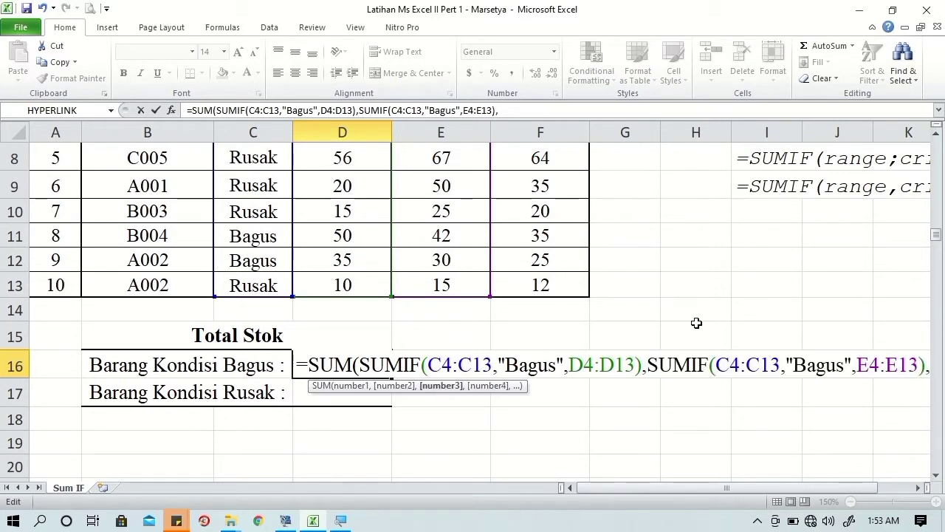
pyautogui.write('sum')
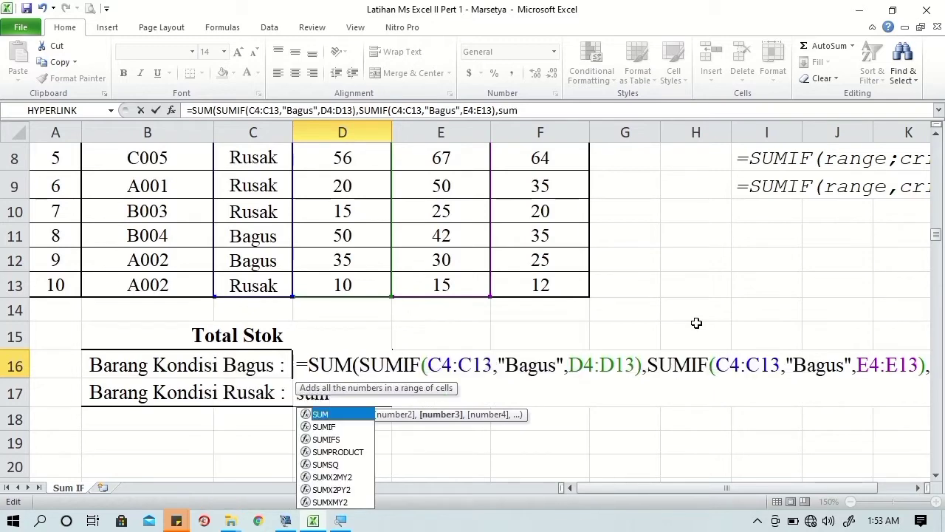
# Insert a third SUMIF with criteria range C4:C13 and criterion "Bagus"
pyautogui.press('Down')
pyautogui.press('Tab')
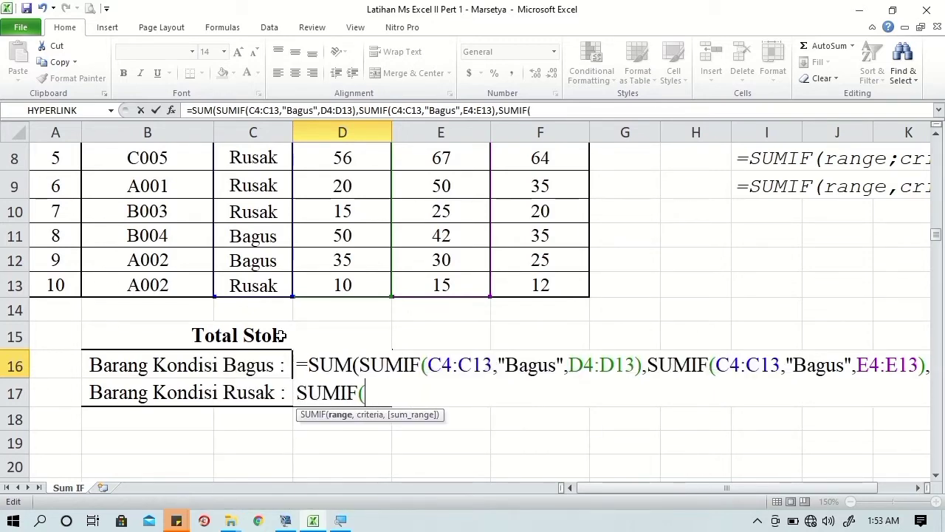
pyautogui.scroll(1, 229, 334)
pyautogui.scroll(1, 233, 323)
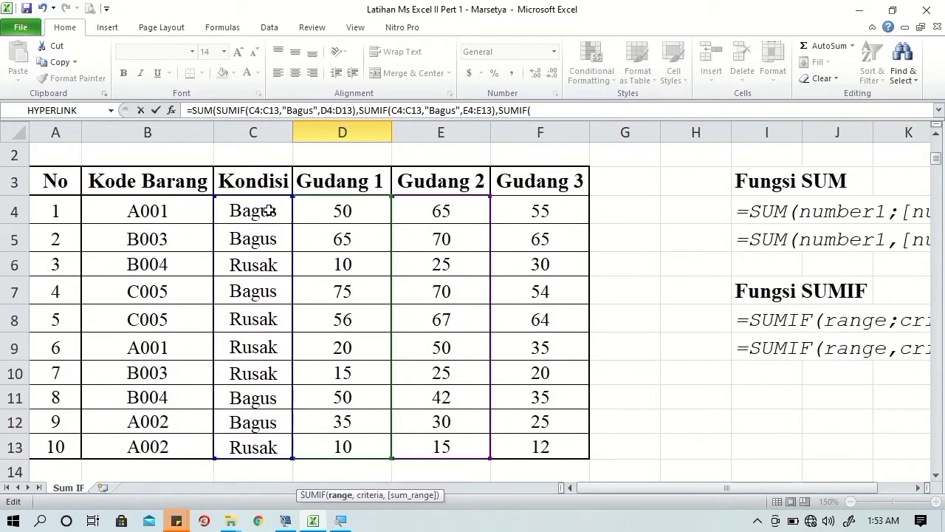
pyautogui.click(267, 210)
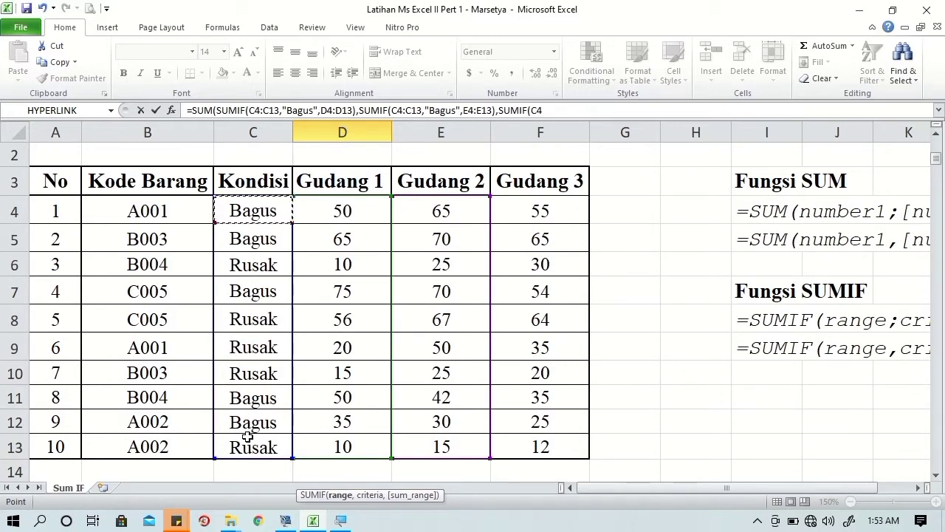
pyautogui.moveTo(239, 404); pyautogui.dragTo(243, 447)
pyautogui.scroll(-2, 250, 446)
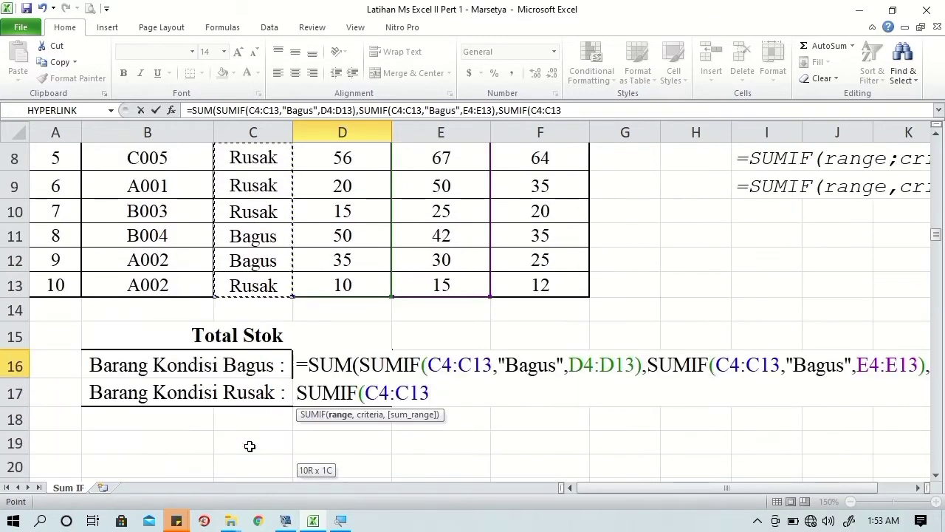
pyautogui.write(',"')
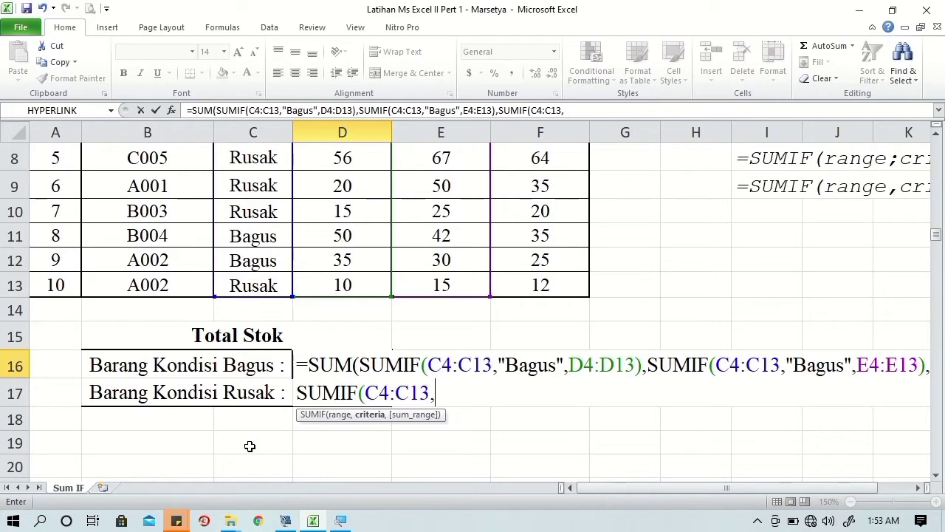
pyautogui.write('Bagus"')
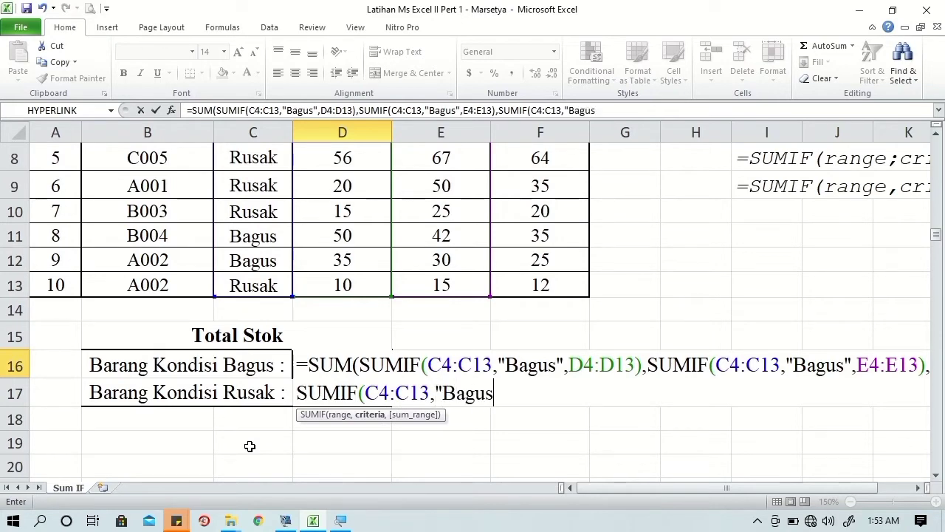
pyautogui.write(',')
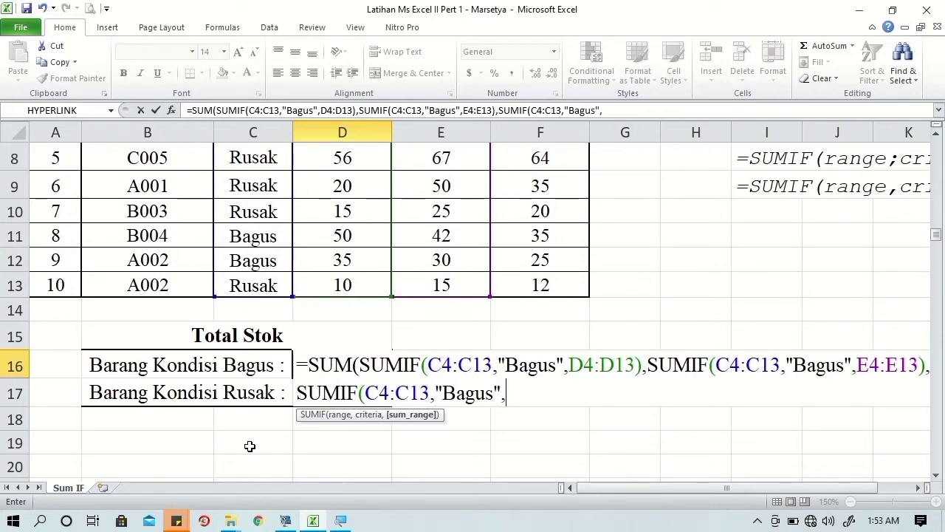
# Use Gudang 3 F4:F13 as its sum range, enter the formula and accept the correction, giving 786
pyautogui.scroll(1, 543, 373)
pyautogui.scroll(1, 545, 365)
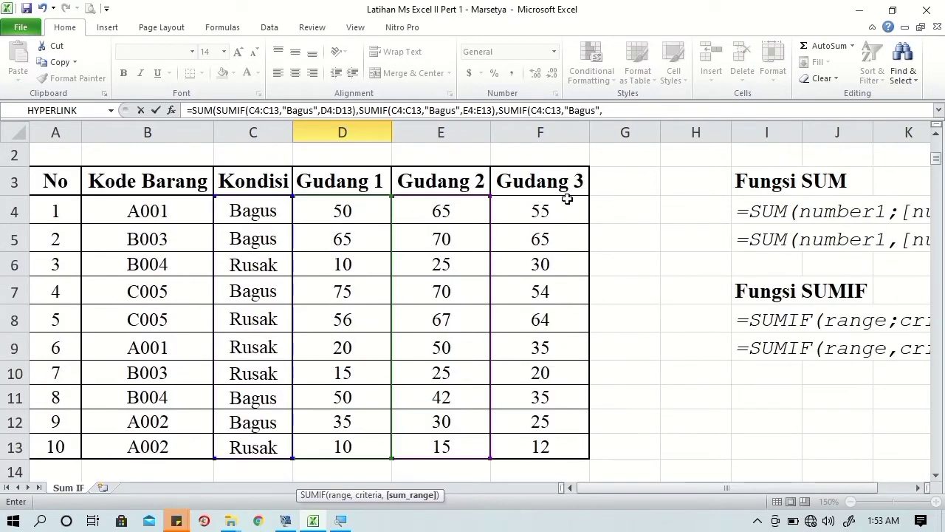
pyautogui.click(567, 199)
pyautogui.scroll(-1, 601, 262)
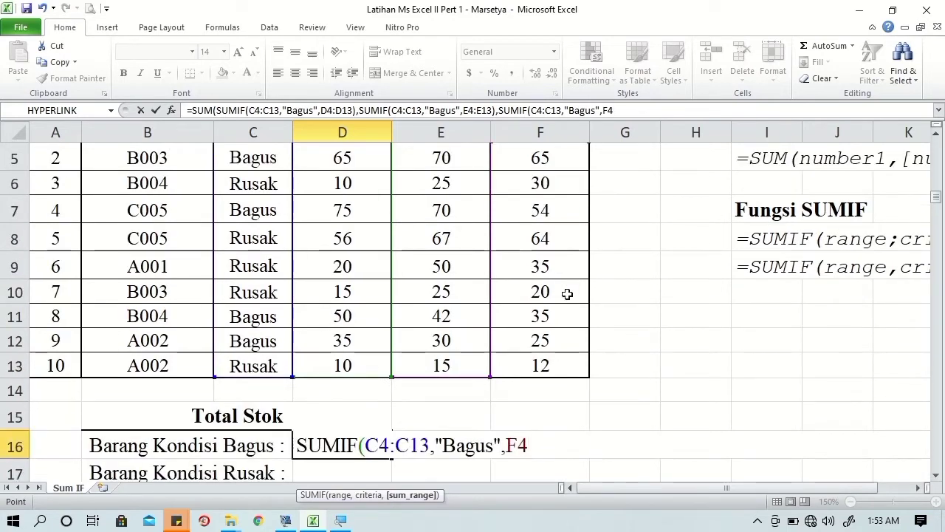
pyautogui.scroll(1, 559, 302)
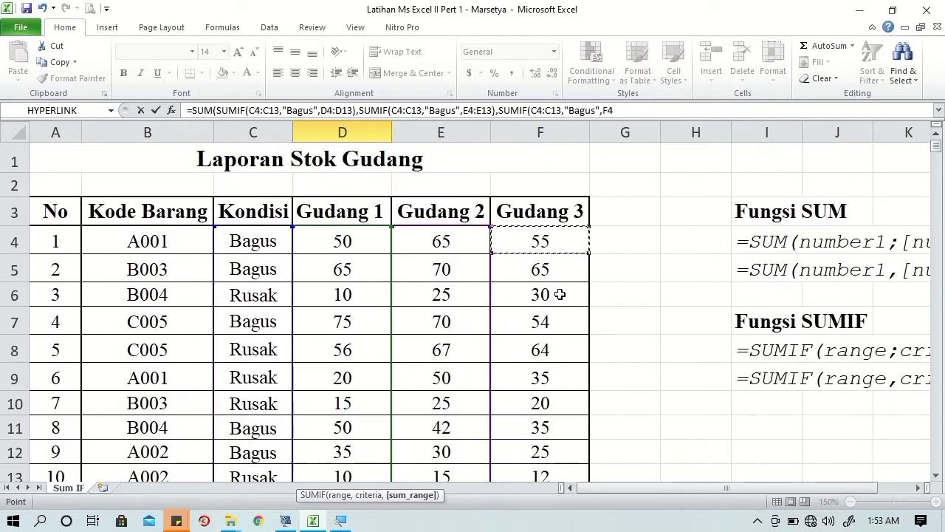
pyautogui.scroll(-1, 566, 243)
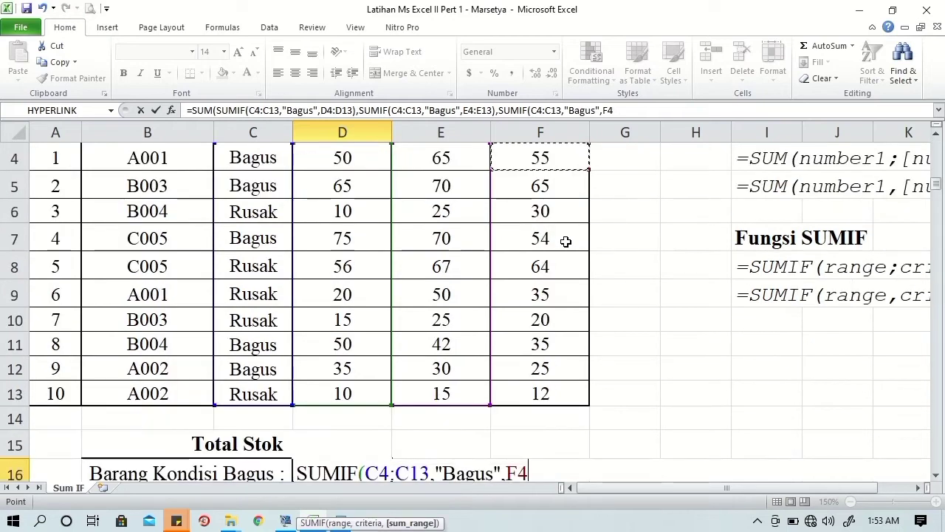
pyautogui.keyDown('shift'); pyautogui.click(541, 385); pyautogui.keyUp('shift')
pyautogui.scroll(-1, 542, 385)
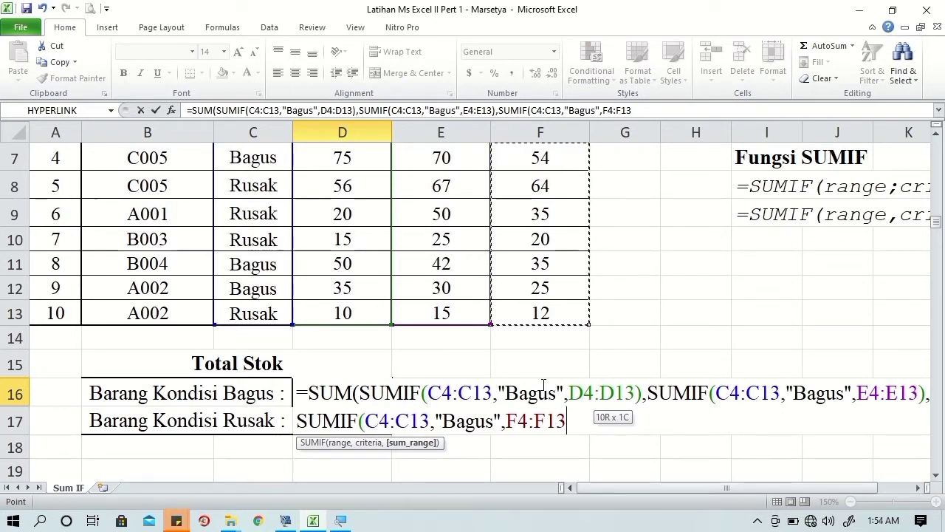
pyautogui.press('Return')
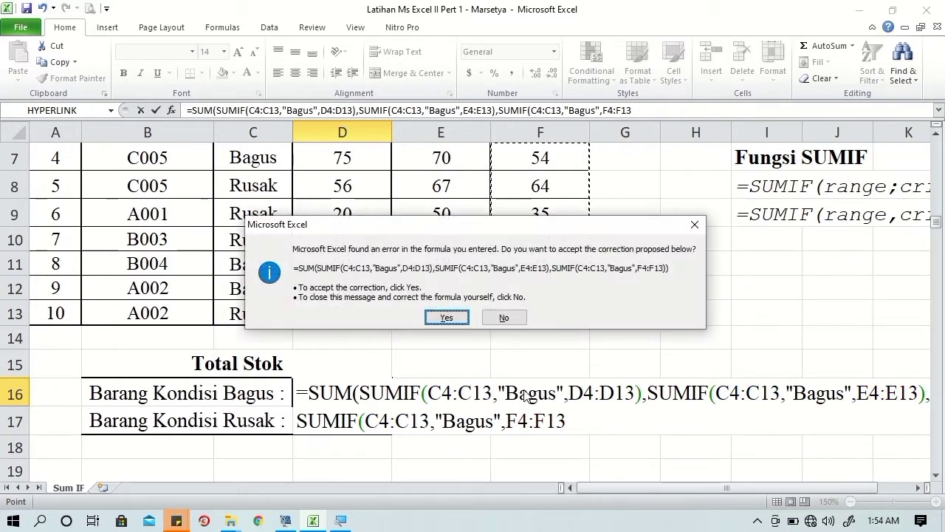
pyautogui.click(446, 316)
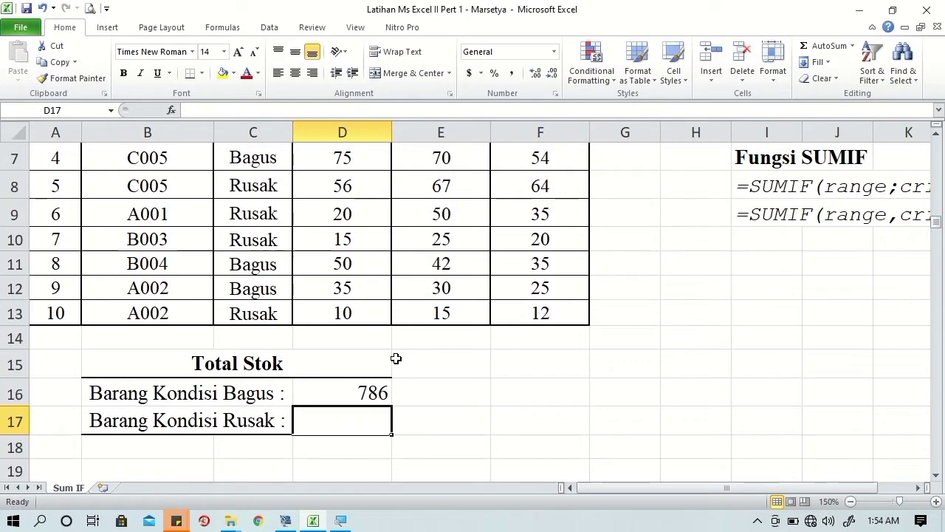
# In D17, start =SUM(SUMIF(C4:C13,"rusak", for the damaged-stock total
pyautogui.write('=')
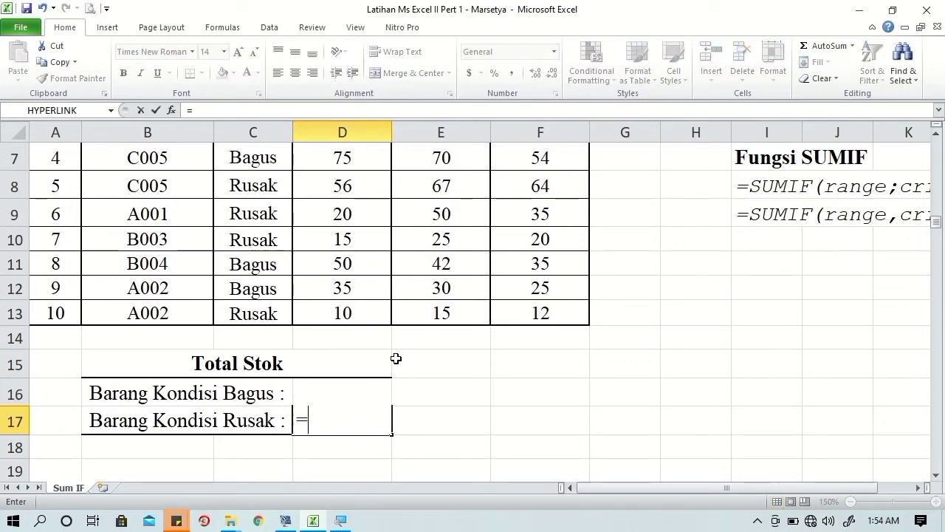
pyautogui.write('sum')
pyautogui.press('Tab')
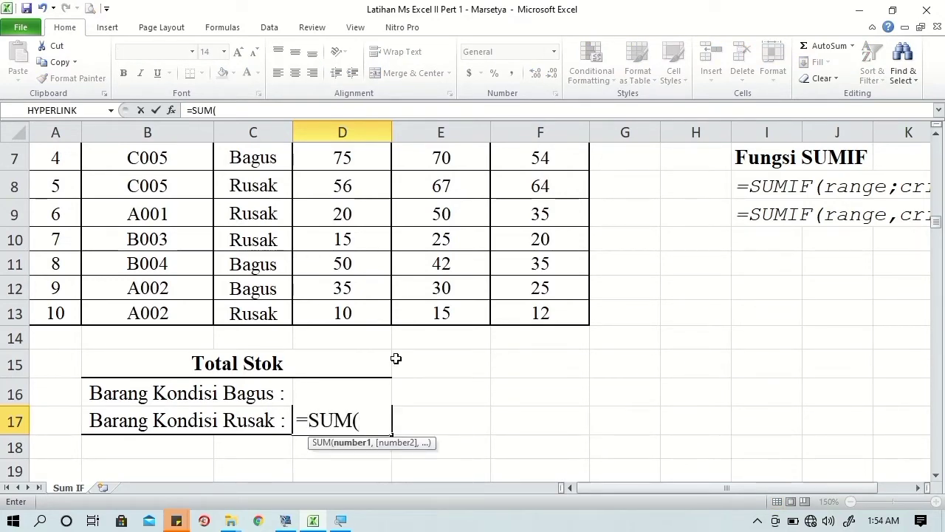
pyautogui.write('sum')
pyautogui.press('Down')
pyautogui.press('Tab')
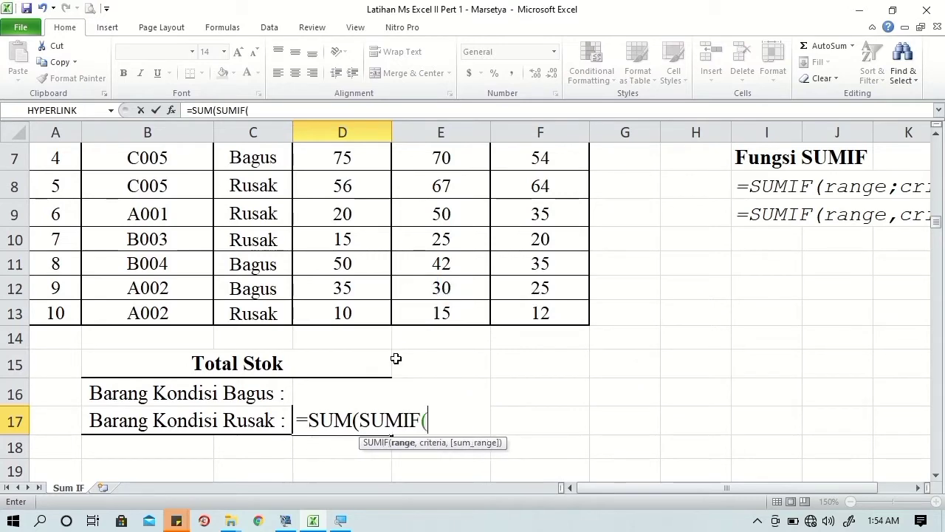
pyautogui.scroll(2, 395, 358)
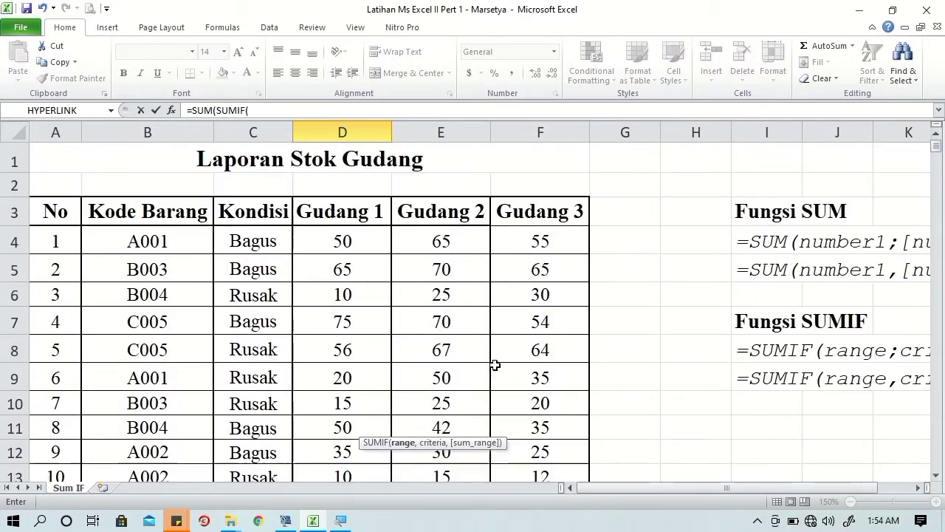
pyautogui.click(249, 244)
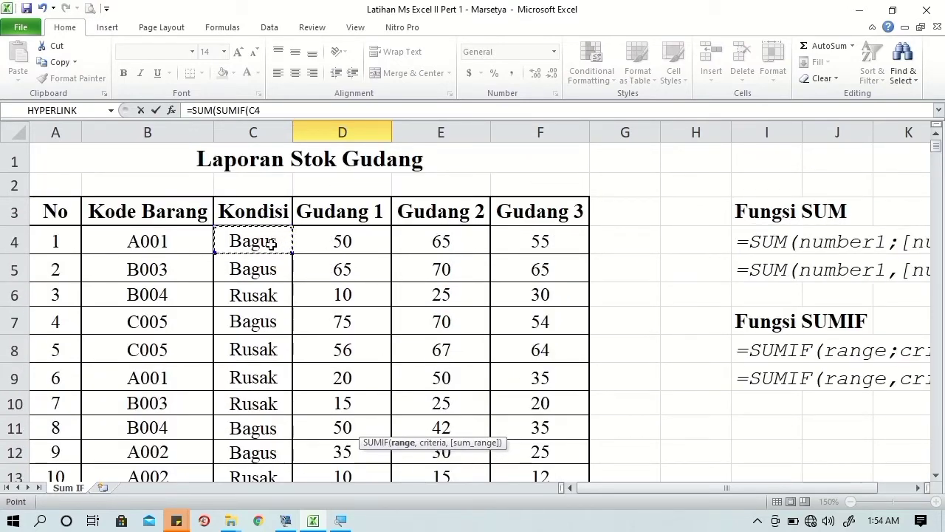
pyautogui.scroll(-1, 254, 355)
pyautogui.moveTo(271, 244); pyautogui.dragTo(243, 388)
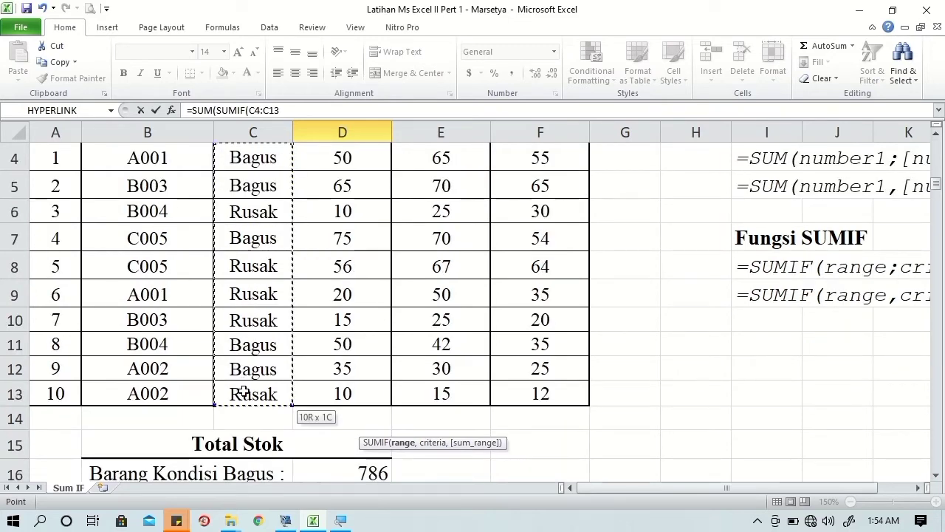
pyautogui.scroll(-1, 243, 392)
pyautogui.write(',')
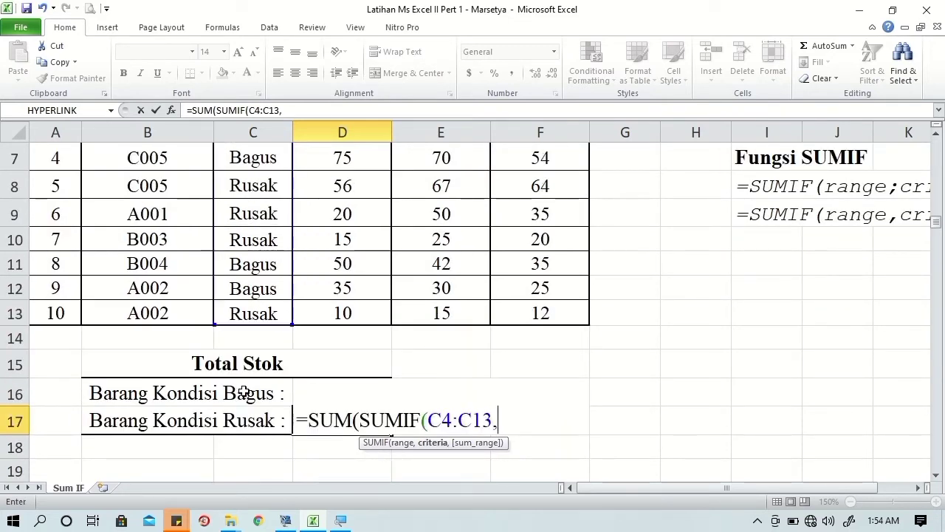
pyautogui.write('"ru')
pyautogui.write('sak')
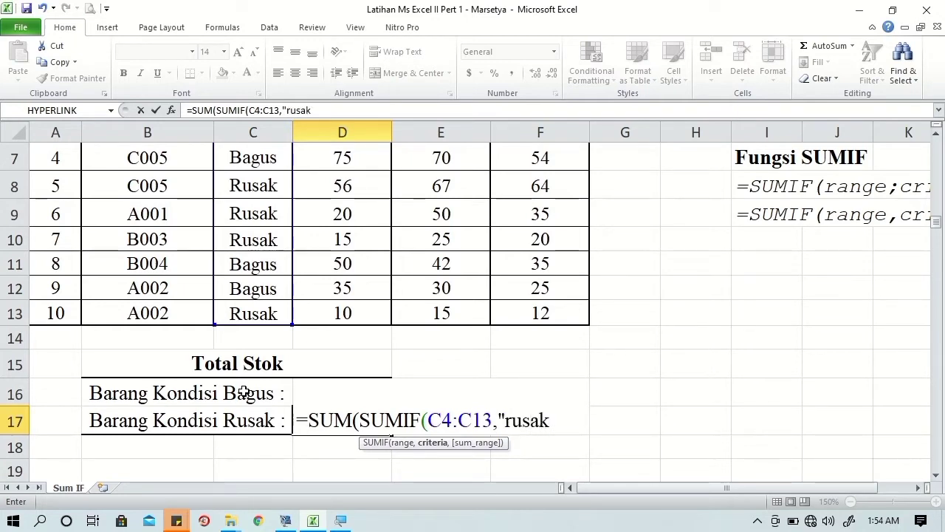
pyautogui.write('",')
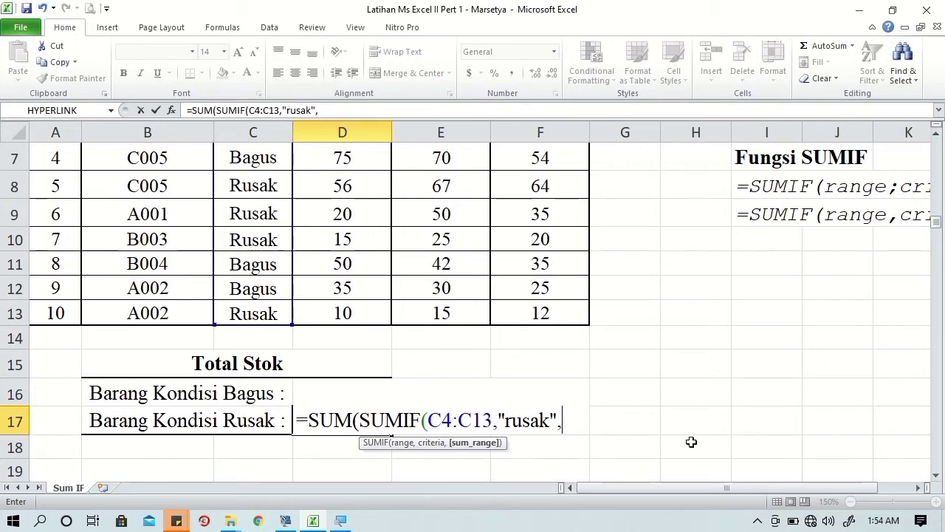
# Use Gudang 1 D4:D13 as the sum range, close the SUMIF, and type ,sum for the next term
pyautogui.scroll(2, 692, 441)
pyautogui.click(352, 240)
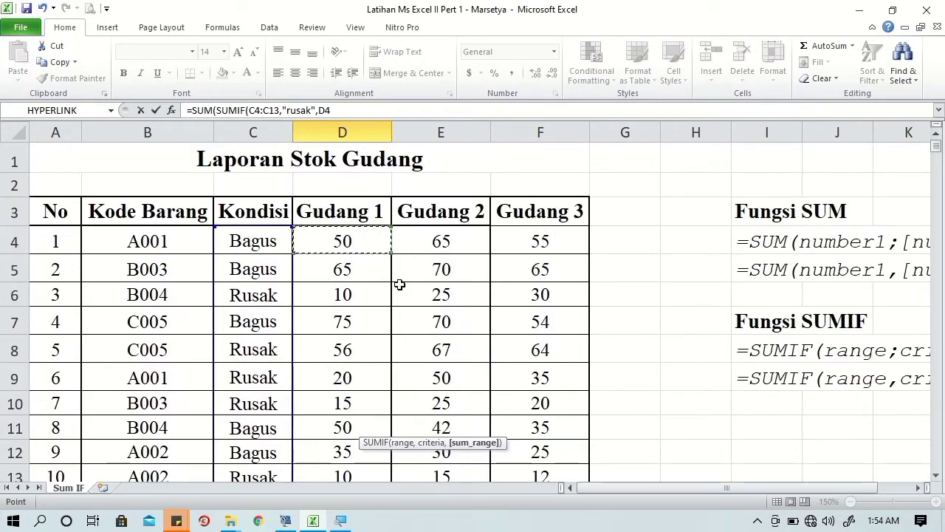
pyautogui.scroll(-1, 422, 360)
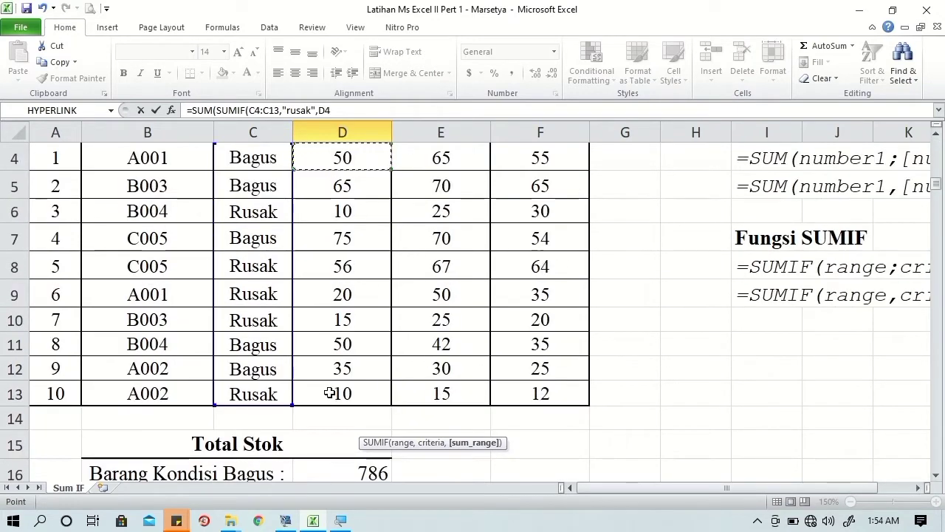
pyautogui.moveTo(330, 391); pyautogui.dragTo(331, 394)
pyautogui.scroll(-2, 333, 399)
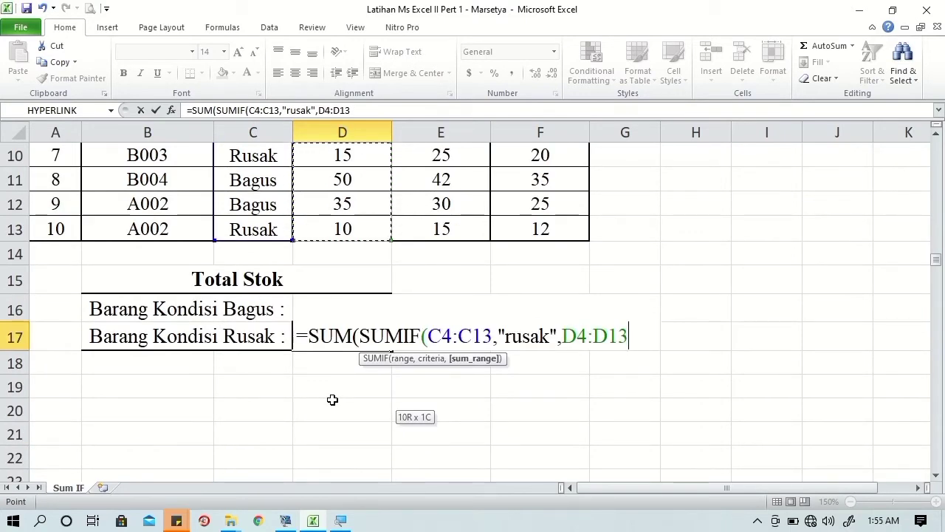
pyautogui.write('),sum')
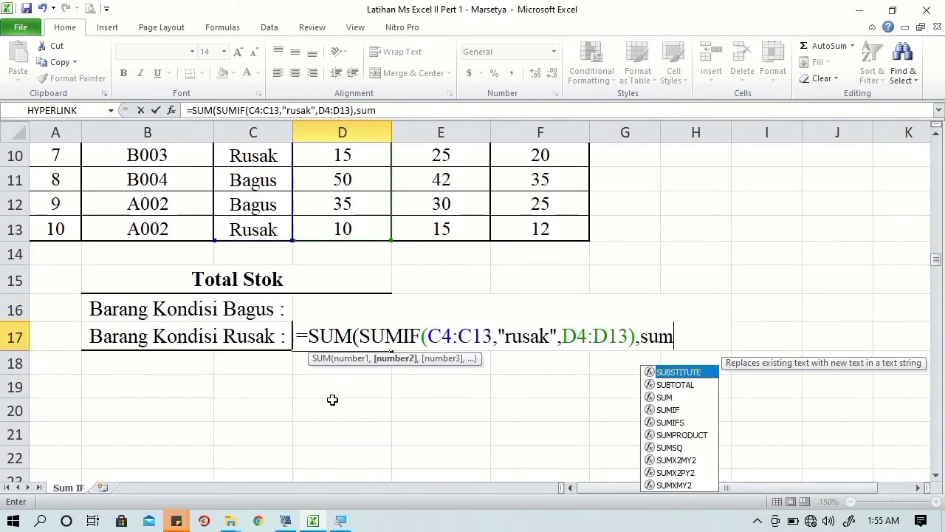
# Insert a second SUMIF with criteria range C4:C13 and criterion "rusak"
pyautogui.press('Down')
pyautogui.press('Tab')
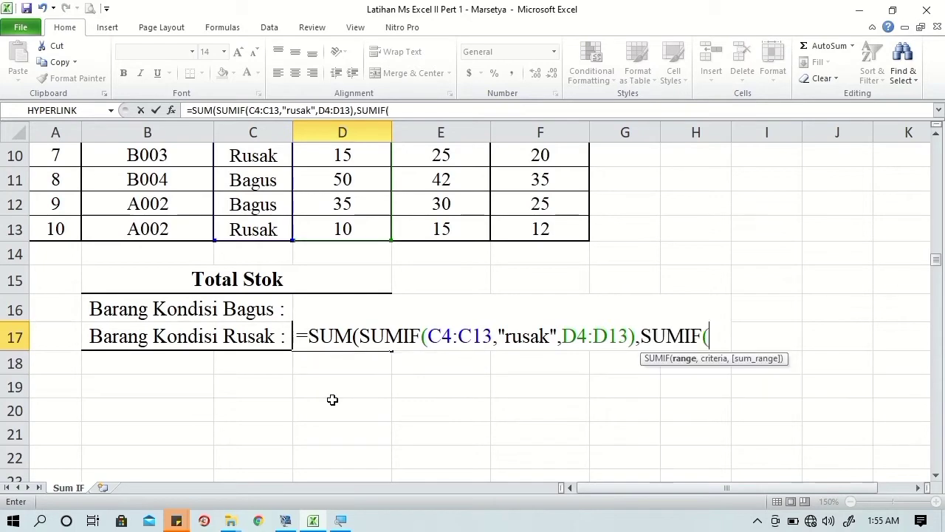
pyautogui.scroll(2, 520, 312)
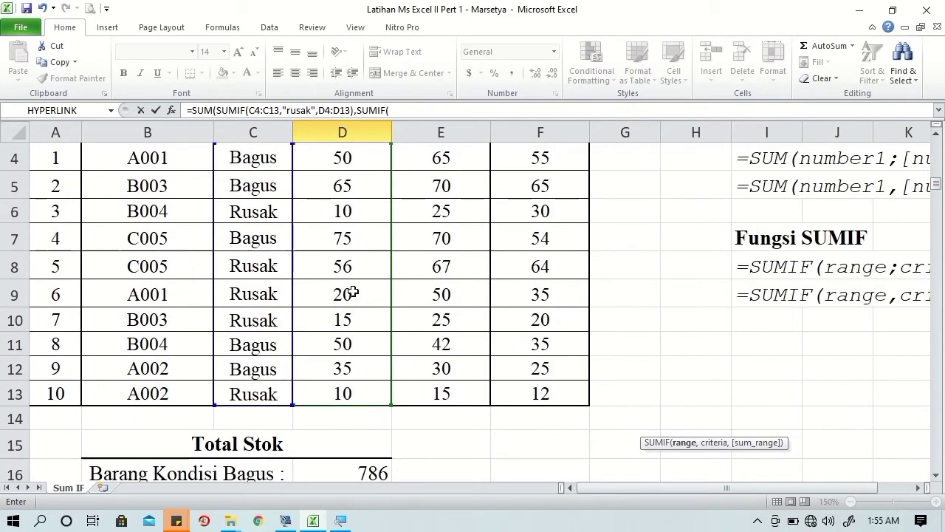
pyautogui.click(249, 161)
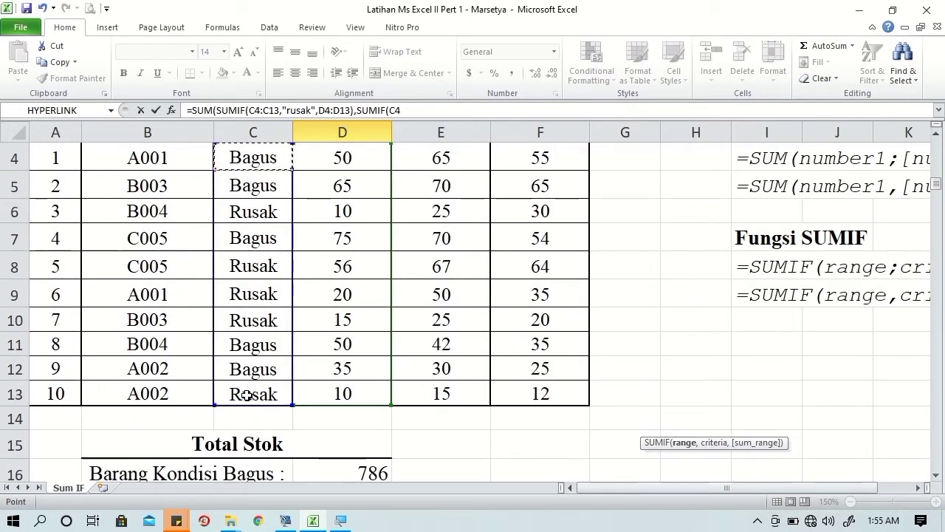
pyautogui.moveTo(247, 395); pyautogui.dragTo(283, 371)
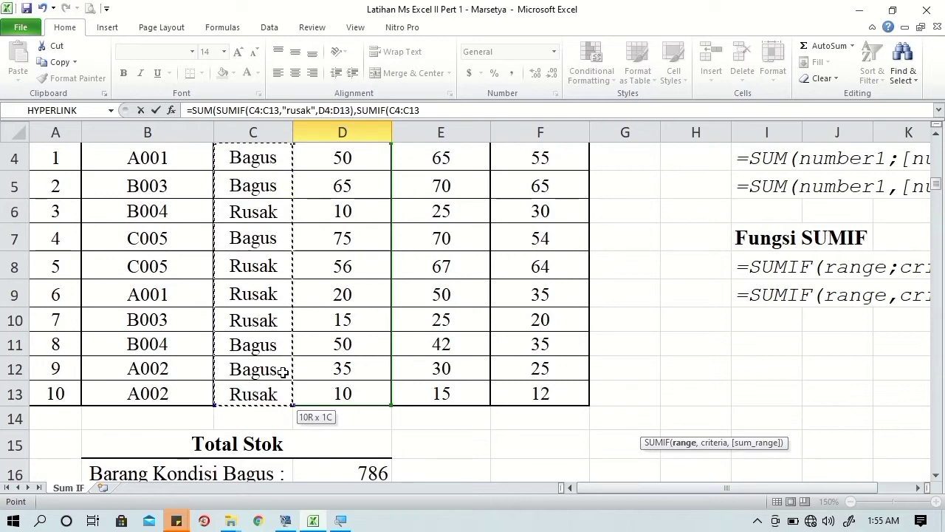
pyautogui.scroll(-1, 283, 371)
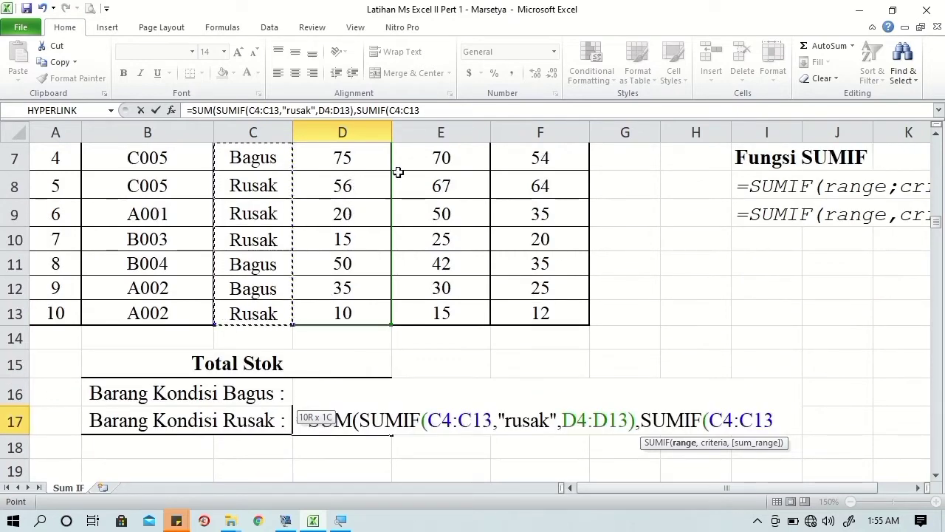
pyautogui.write(',"')
pyautogui.write('rus')
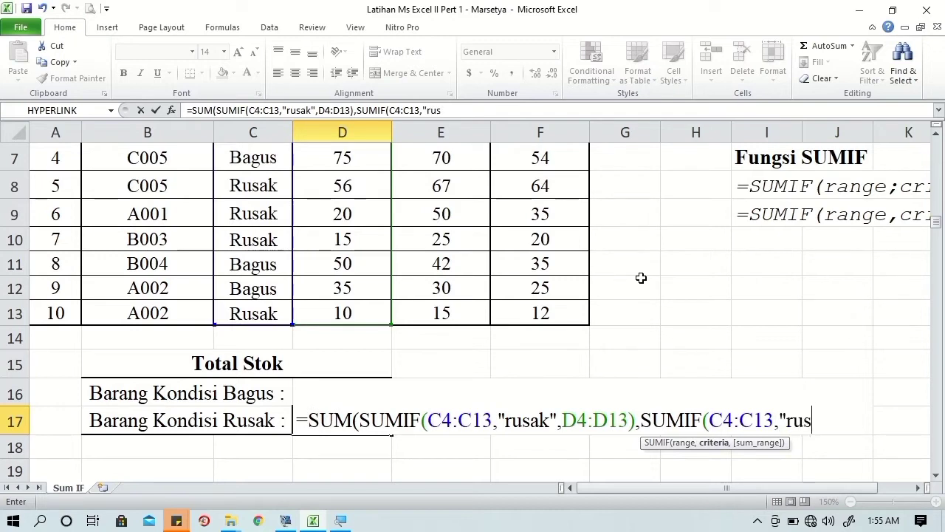
pyautogui.write('ak"')
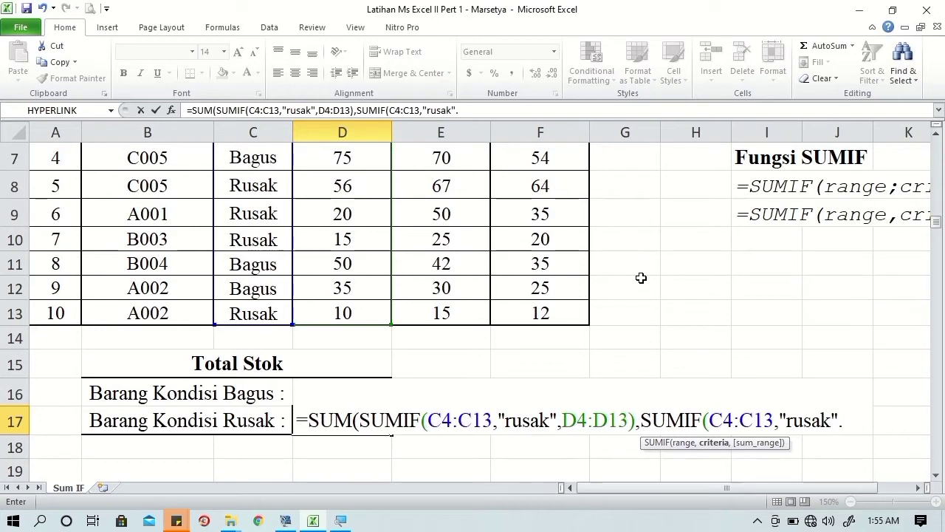
pyautogui.write(',')
# Set its sum range to Gudang 2 E4:E13 and close it, starting the next SUM term
pyautogui.scroll(1, 837, 416)
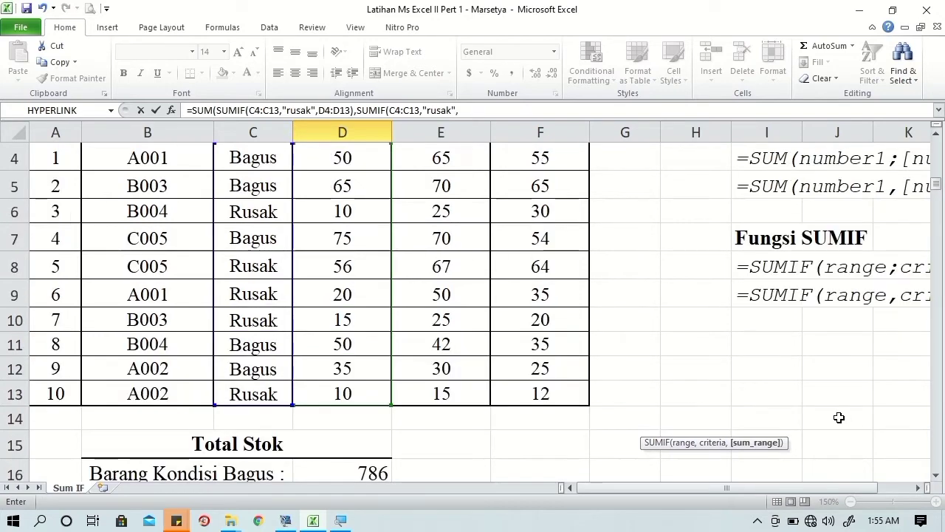
pyautogui.scroll(1, 800, 412)
pyautogui.click(452, 250)
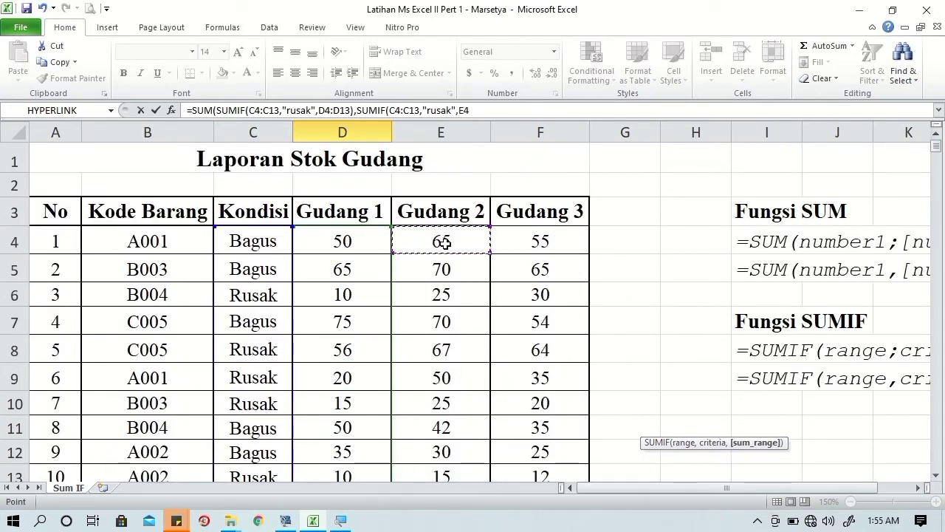
pyautogui.scroll(-1, 453, 251)
pyautogui.scroll(-1, 454, 257)
pyautogui.keyDown('shift'); pyautogui.click(448, 314); pyautogui.keyUp('shift')
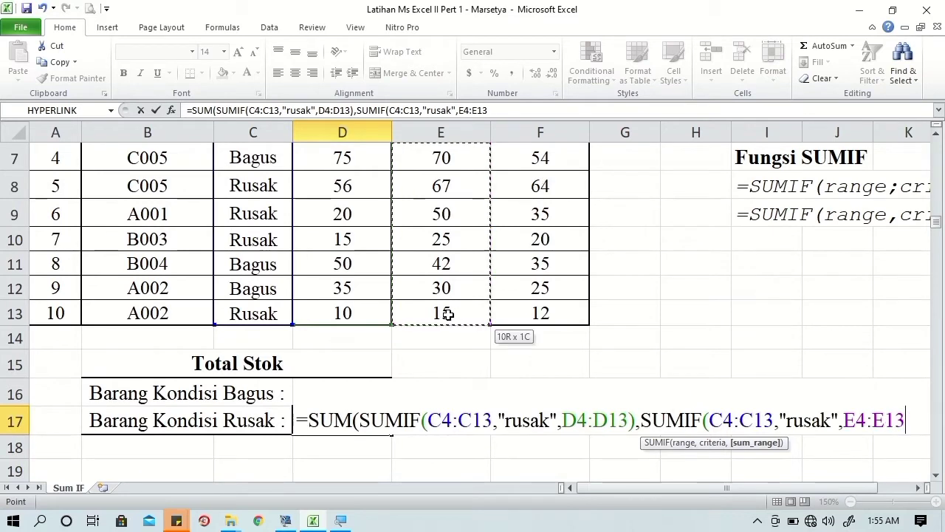
pyautogui.write('),')
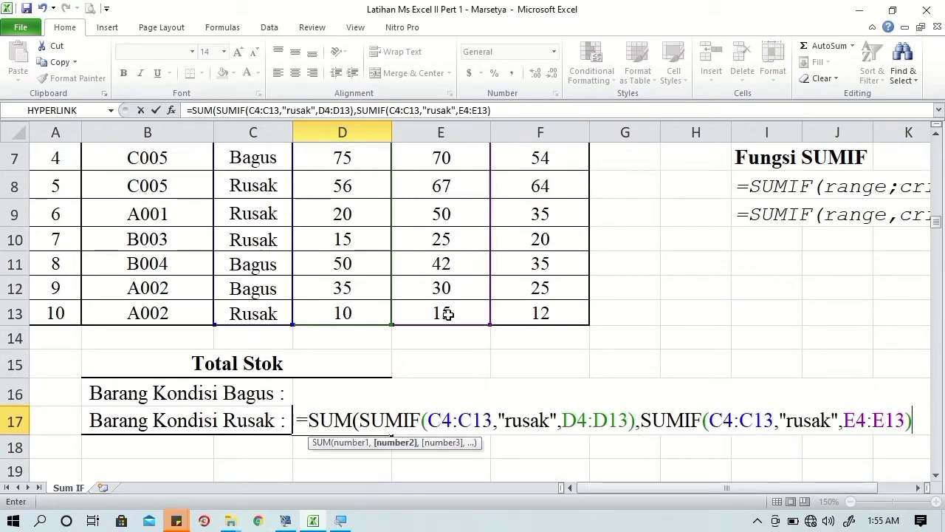
pyautogui.write('su')
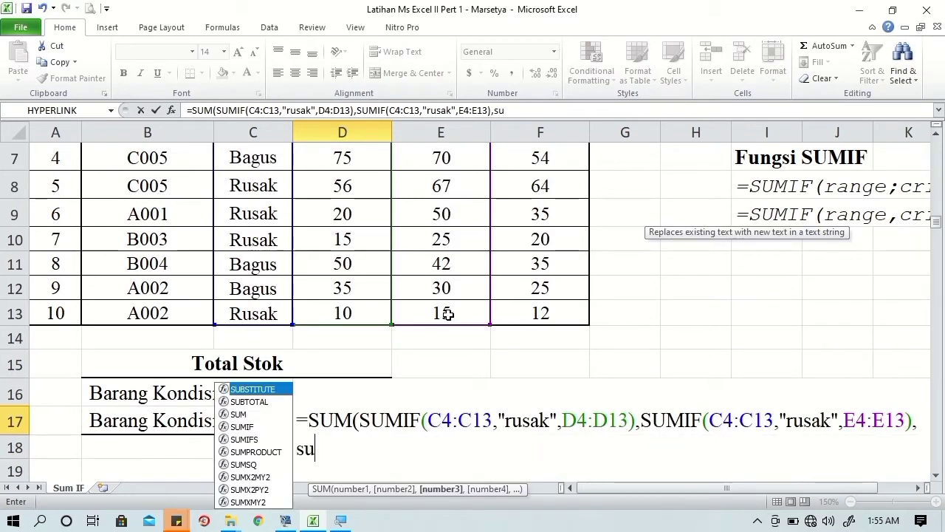
pyautogui.write('m')
# Add the third term SUMIF(C4:C13,"rusak",F4:F13) for Gudang 3 and submit the D17 formula
pyautogui.press('Down')
pyautogui.press('Tab')
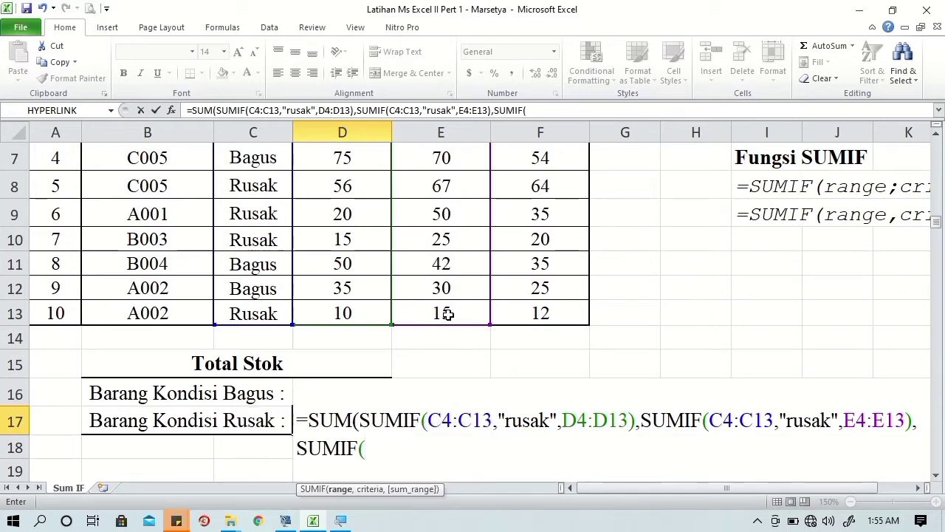
pyautogui.scroll(1, 240, 319)
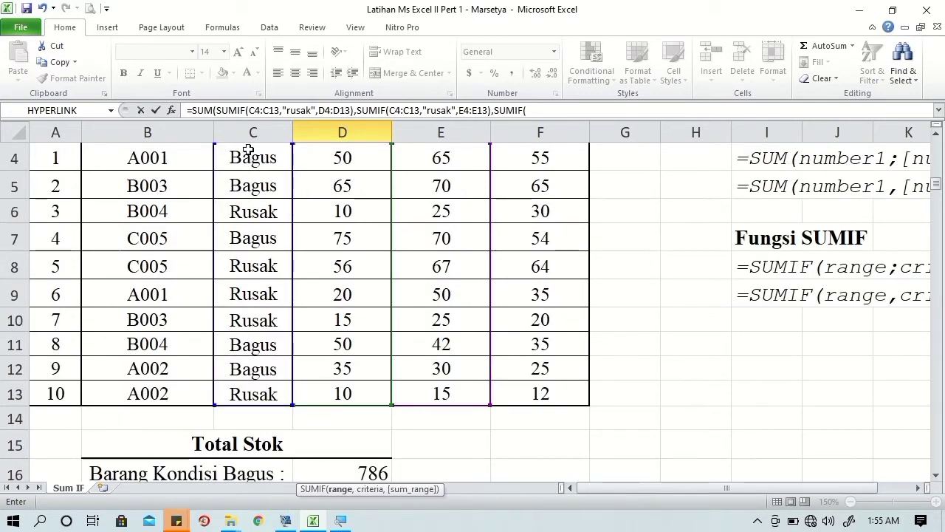
pyautogui.moveTo(248, 150); pyautogui.dragTo(233, 389)
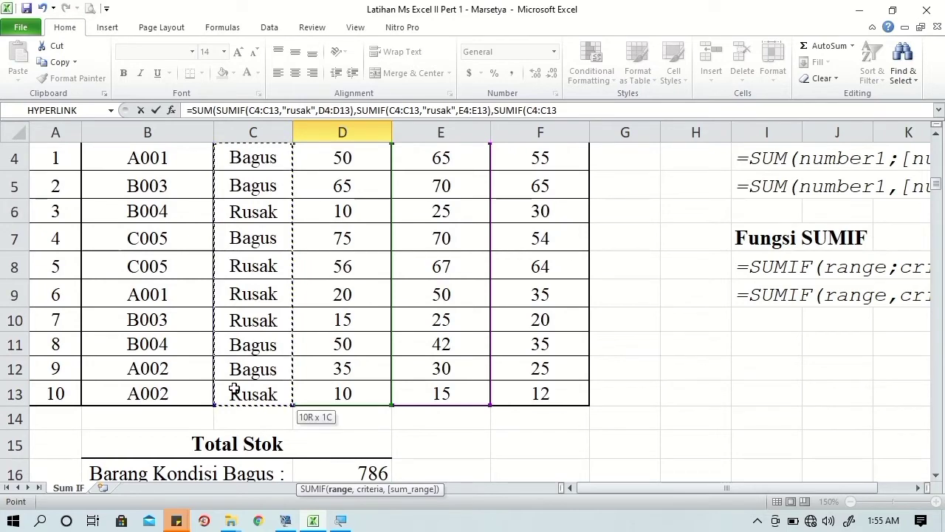
pyautogui.scroll(-1, 233, 389)
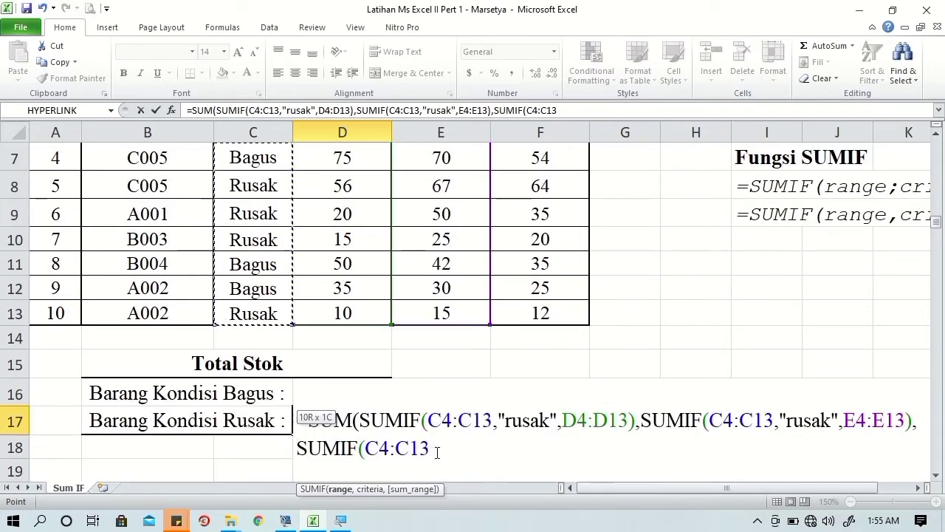
pyautogui.write(',"')
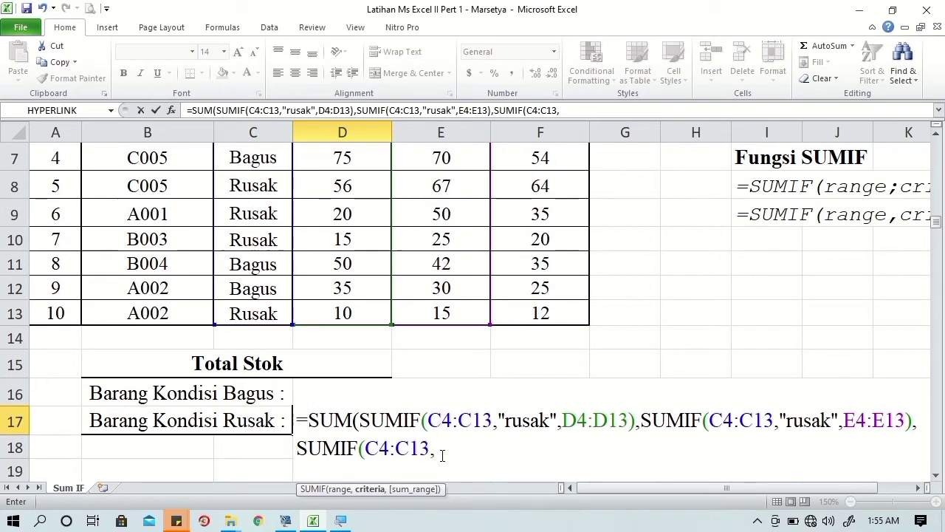
pyautogui.write('rusak"')
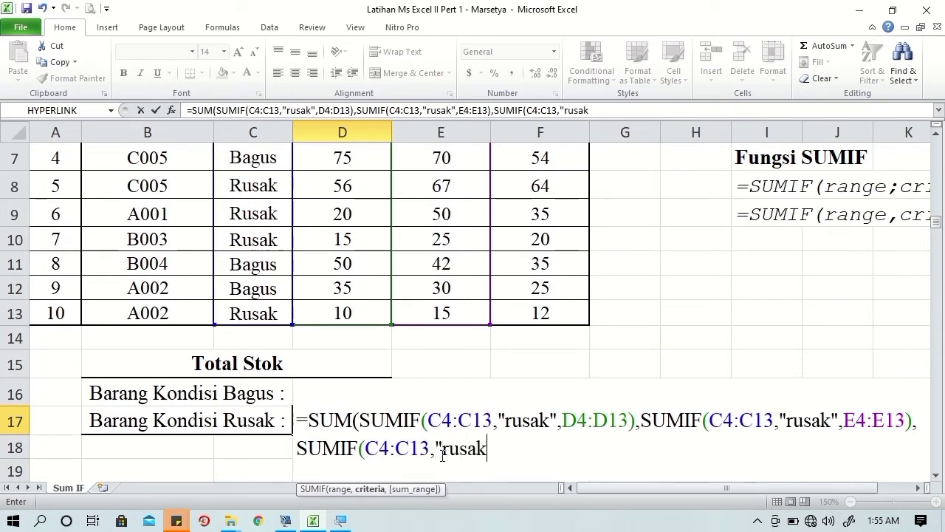
pyautogui.write(',')
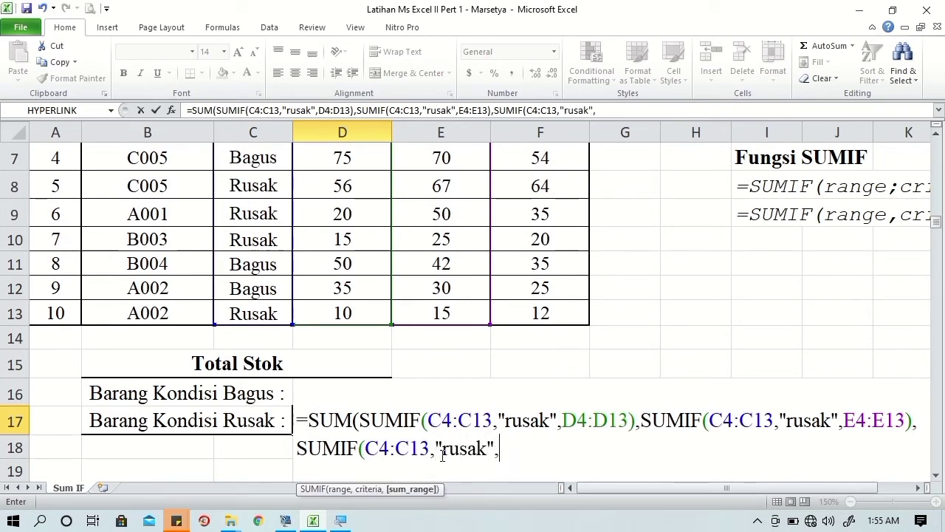
pyautogui.scroll(2, 443, 455)
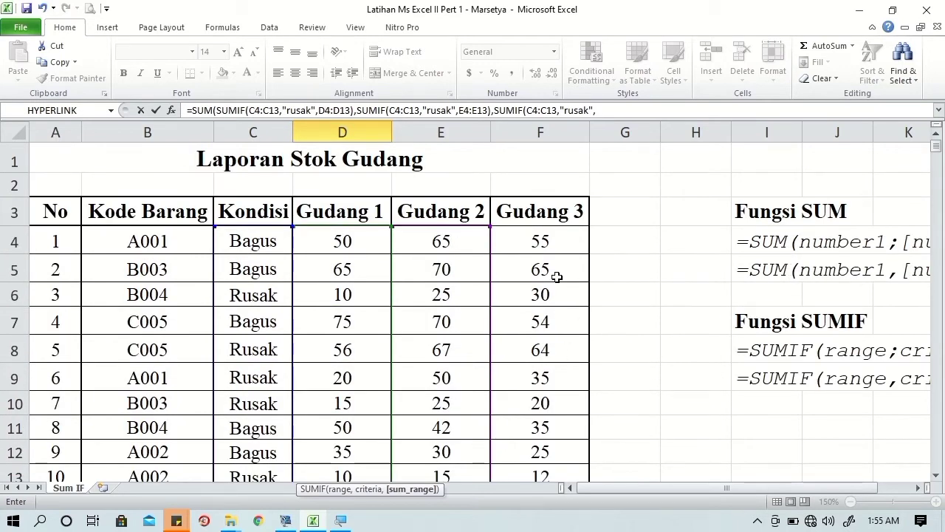
pyautogui.click(550, 240)
pyautogui.scroll(-2, 538, 312)
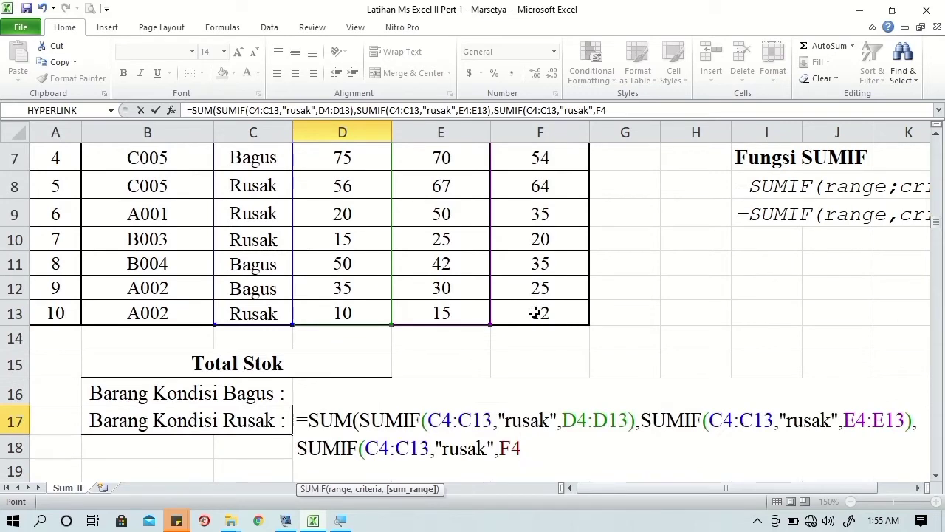
pyautogui.moveTo(550, 240); pyautogui.dragTo(532, 318)
pyautogui.scroll(-1, 533, 323)
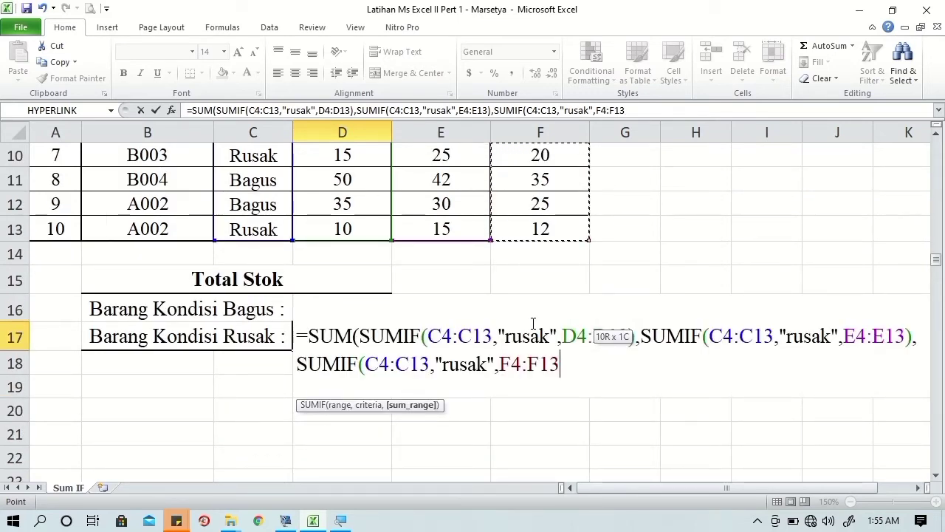
pyautogui.press('Return')
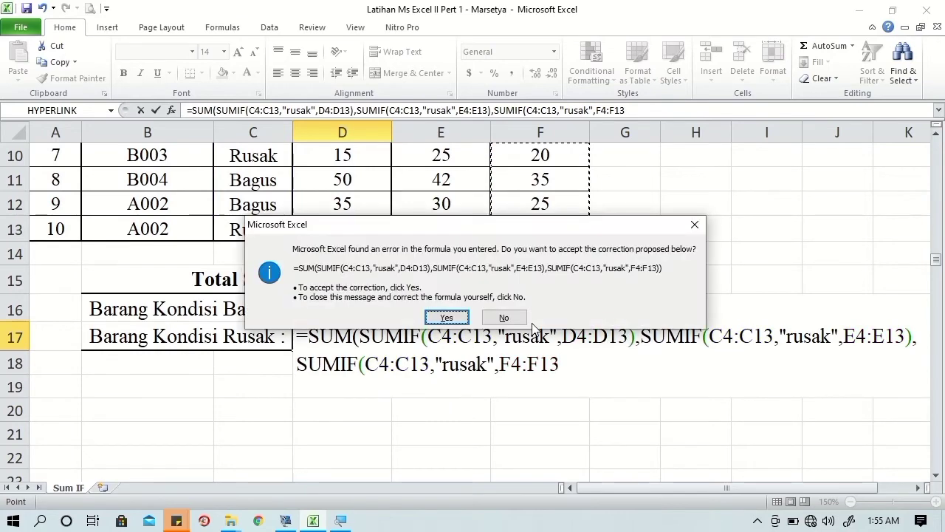
# Accept Excel's parenthesis correction so the Rusak total shows 454
pyautogui.click(447, 318)
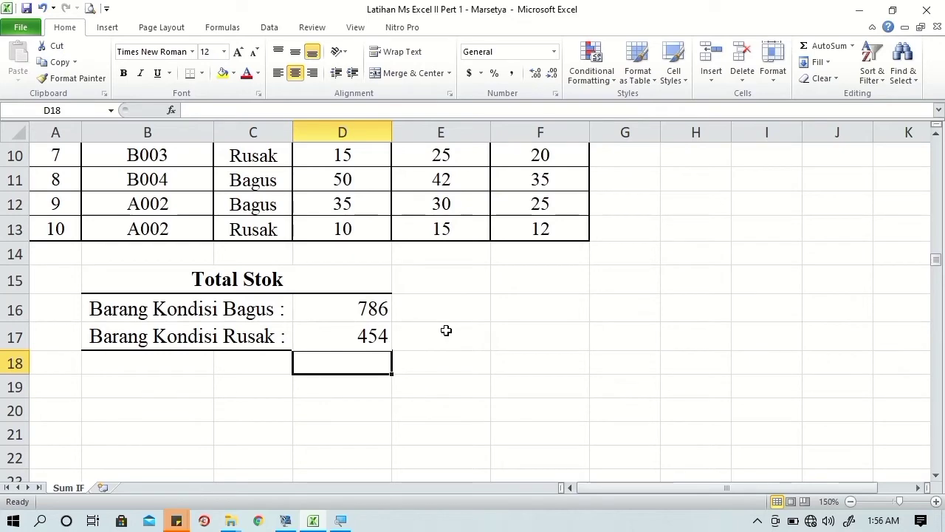
pyautogui.scroll(1, 446, 330)
pyautogui.scroll(1, 444, 330)
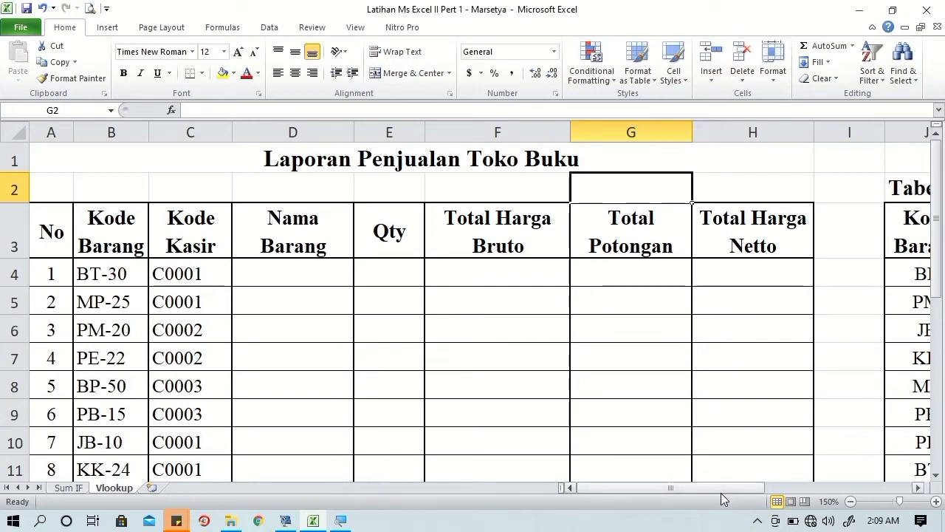
# On the Vlookup sheet, scroll right to the VLOOKUP syntax notes with LEFT and MID variants
pyautogui.moveTo(720, 488); pyautogui.dragTo(902, 478)
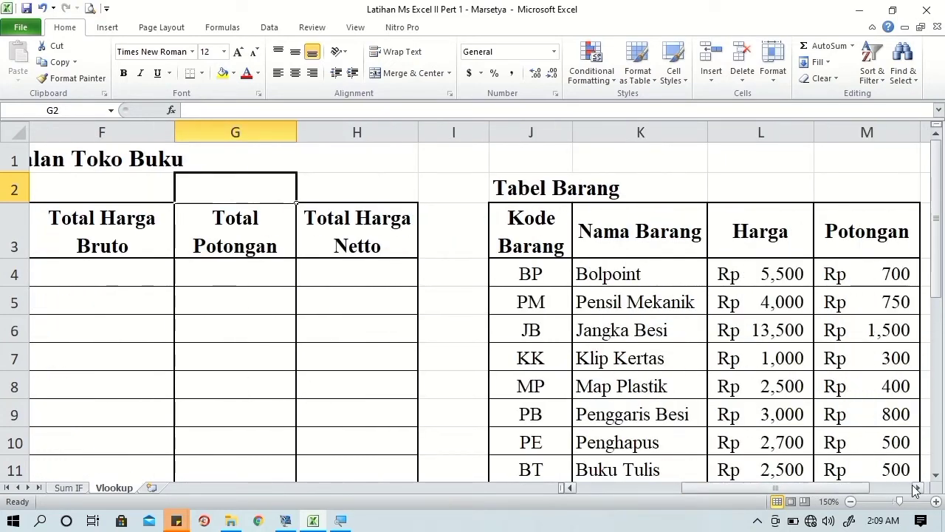
pyautogui.click(916, 487)
pyautogui.click(916, 488)
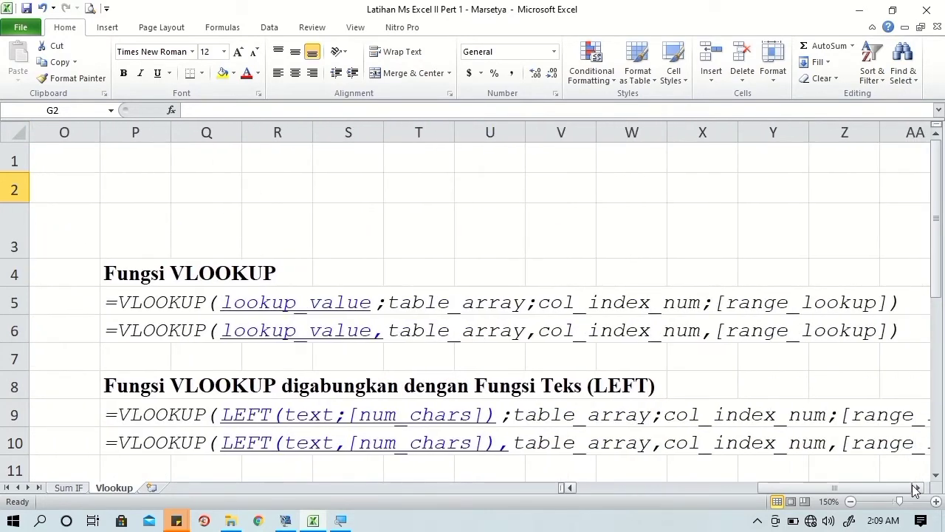
pyautogui.click(936, 476)
pyautogui.click(935, 476)
pyautogui.click(936, 476)
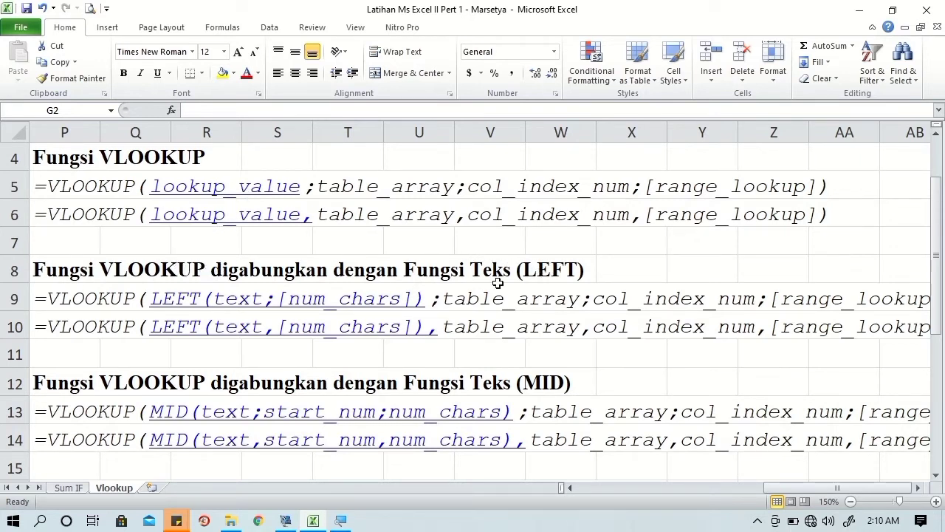
# Review the LEFT, MID and RIGHT VLOOKUP syntax examples, then scroll back to column A
pyautogui.click(174, 299)
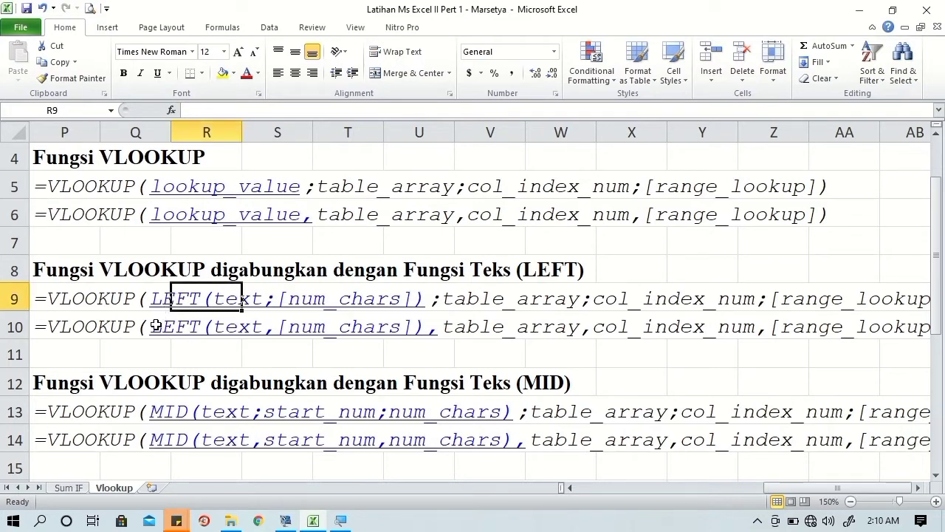
pyautogui.click(155, 326)
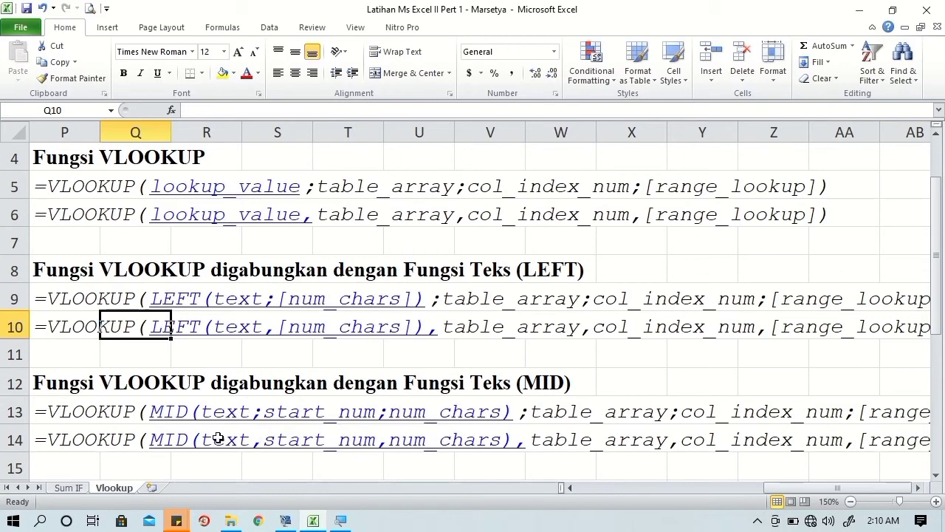
pyautogui.click(177, 419)
pyautogui.click(165, 441)
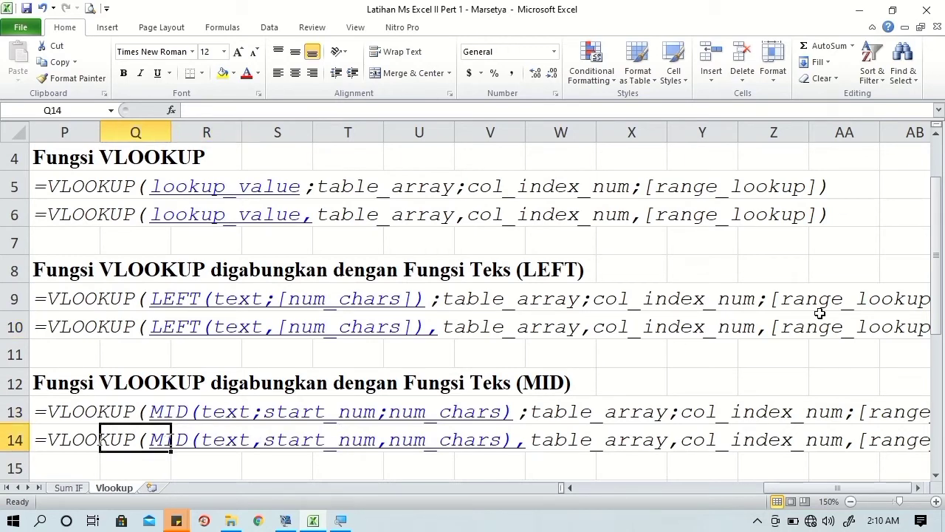
pyautogui.click(937, 477)
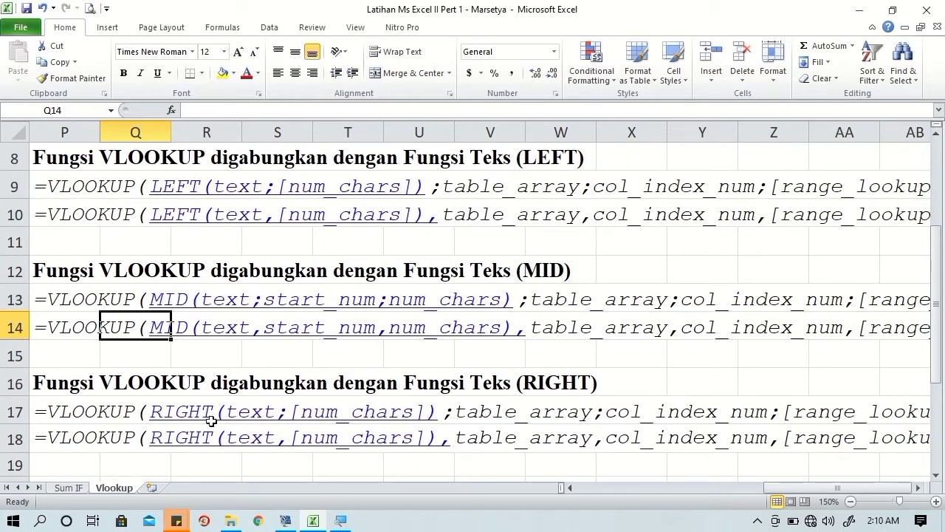
pyautogui.click(158, 418)
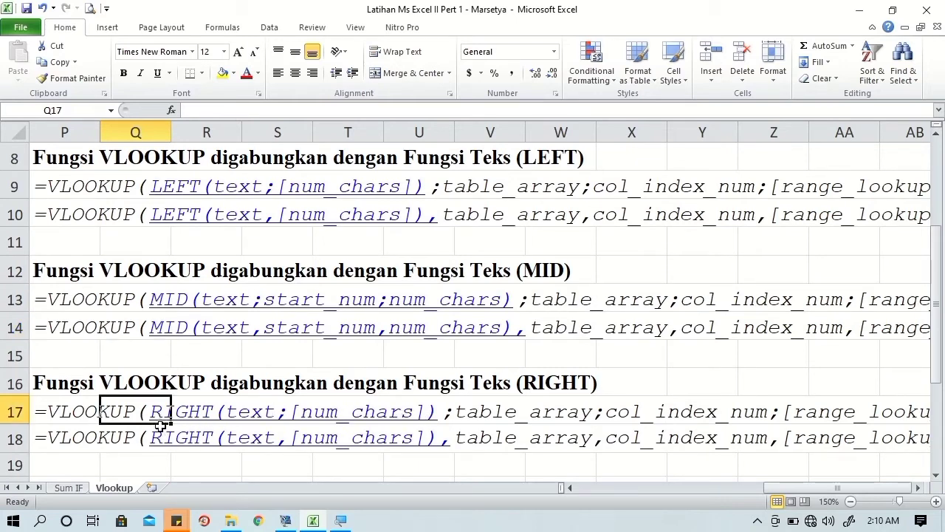
pyautogui.click(161, 440)
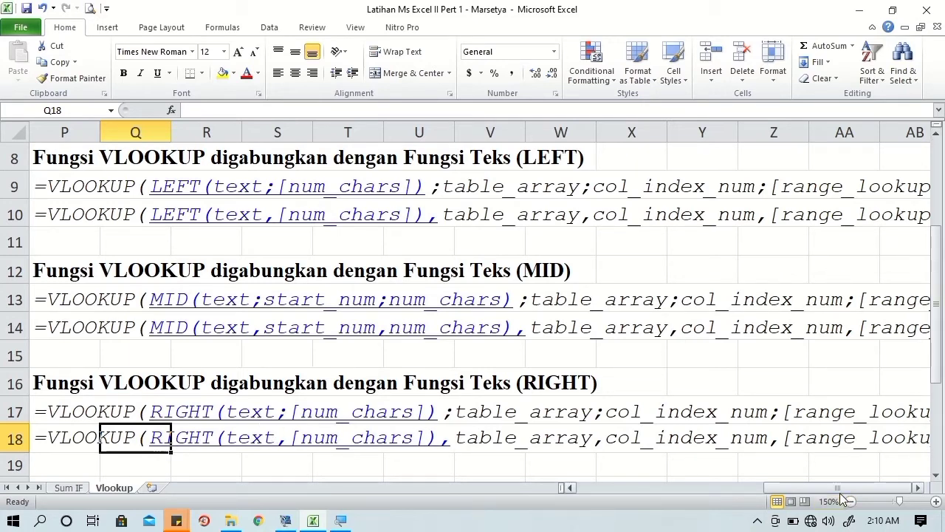
pyautogui.moveTo(842, 487); pyautogui.dragTo(642, 495)
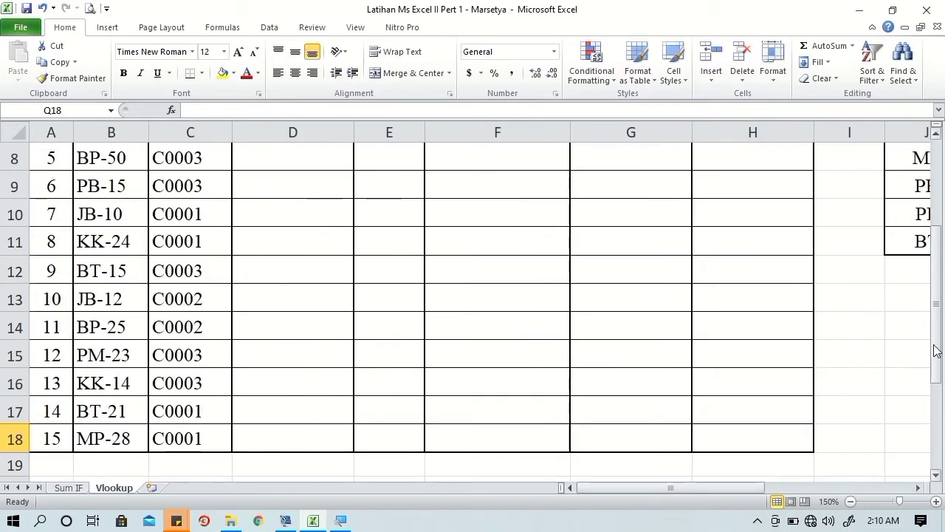
pyautogui.moveTo(936, 339); pyautogui.dragTo(936, 258)
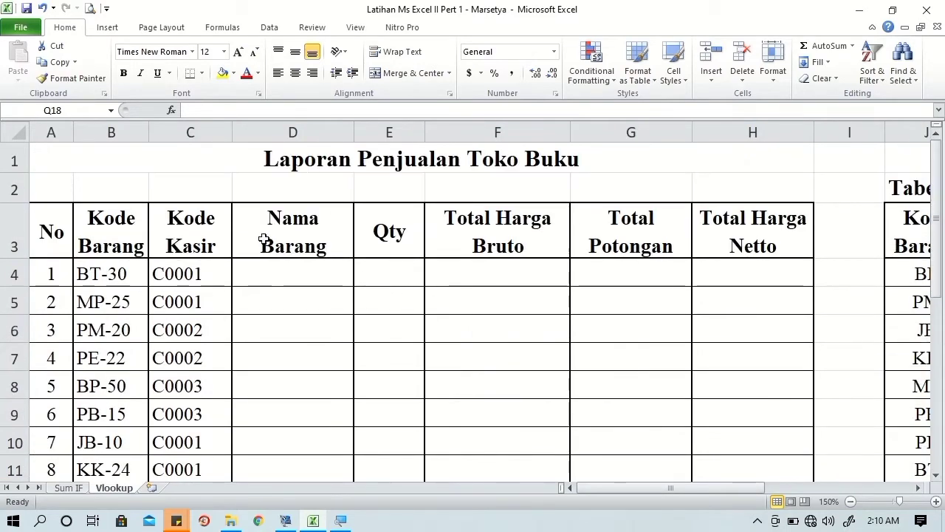
pyautogui.click(288, 131)
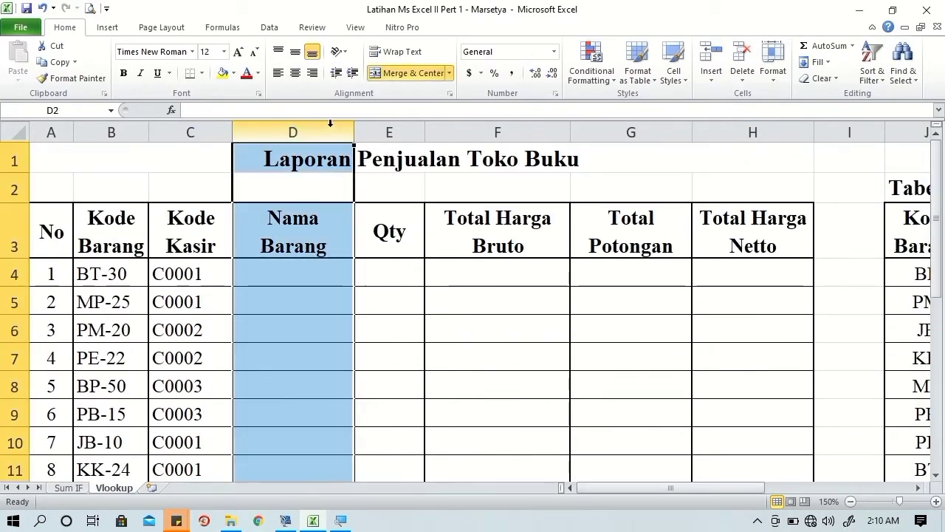
pyautogui.click(386, 131)
pyautogui.click(477, 127)
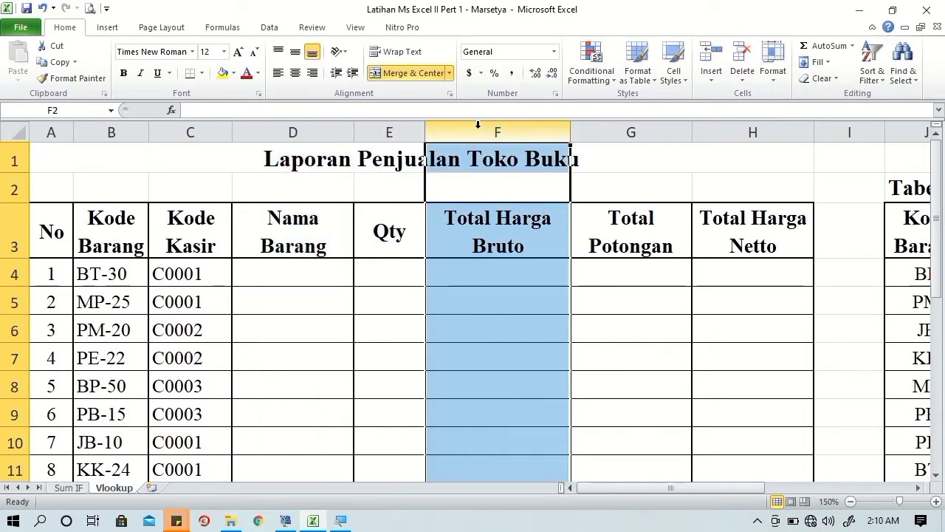
pyautogui.click(629, 131)
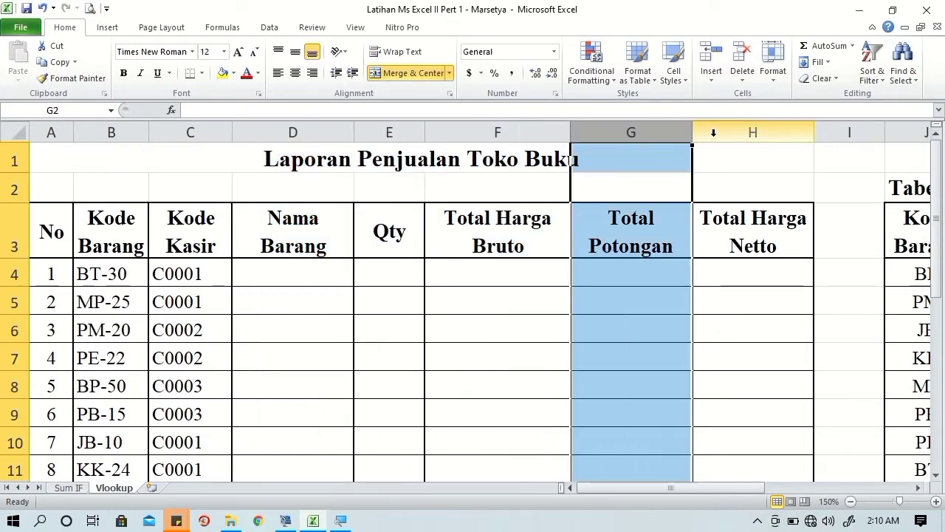
pyautogui.click(725, 136)
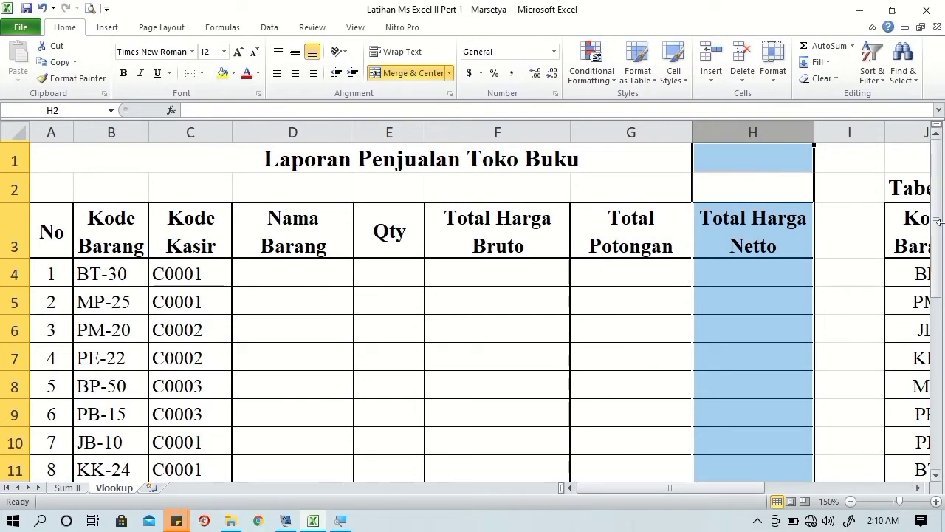
pyautogui.moveTo(711, 490); pyautogui.dragTo(817, 489)
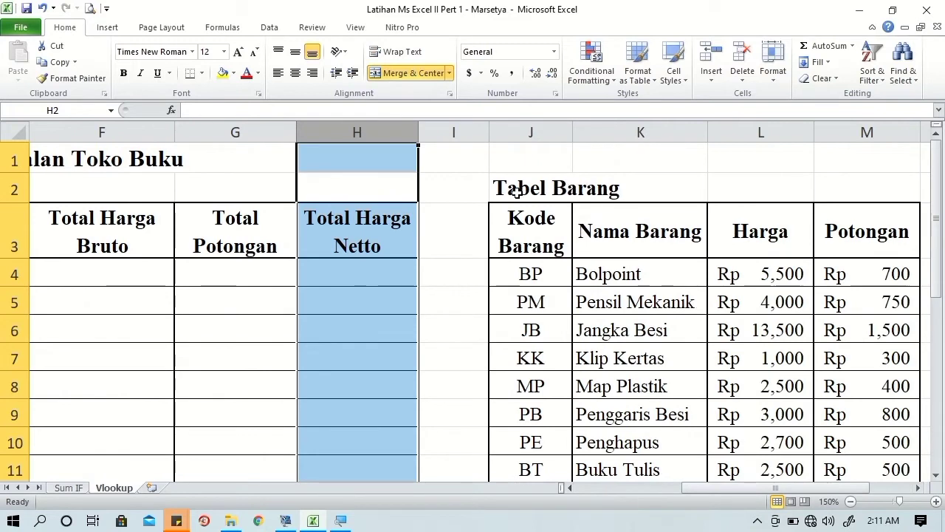
pyautogui.click(517, 191)
pyautogui.click(517, 241)
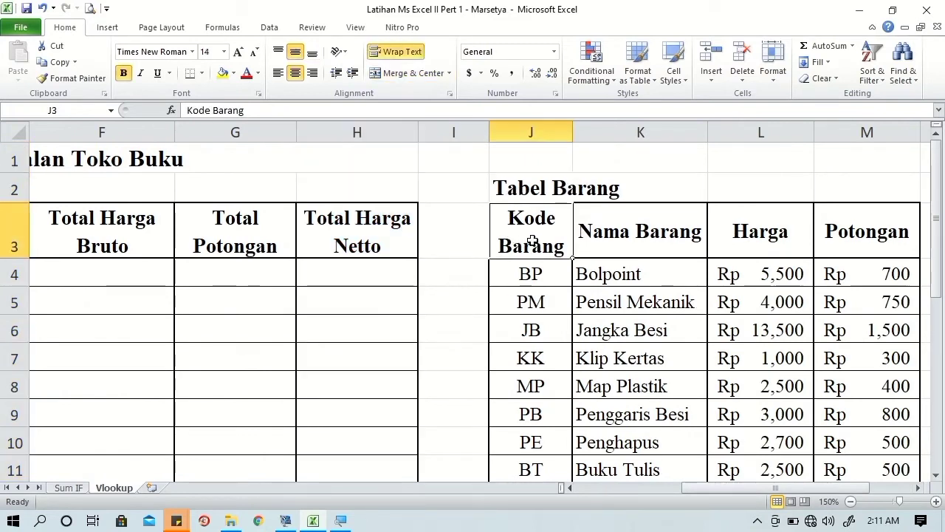
pyautogui.click(620, 230)
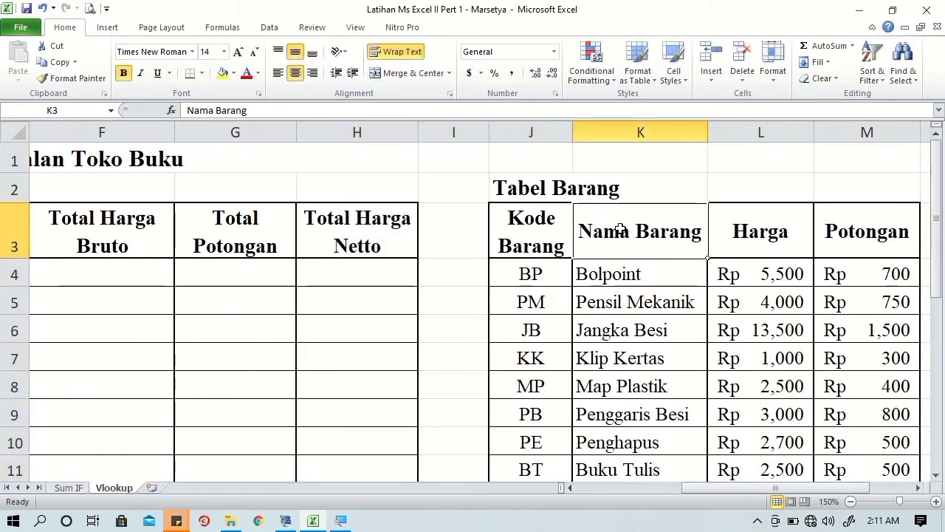
pyautogui.click(759, 215)
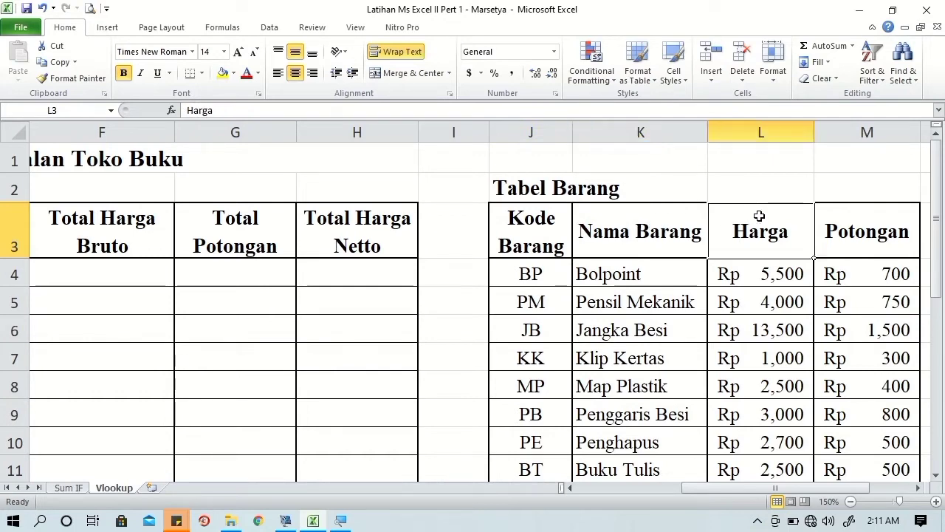
pyautogui.click(850, 229)
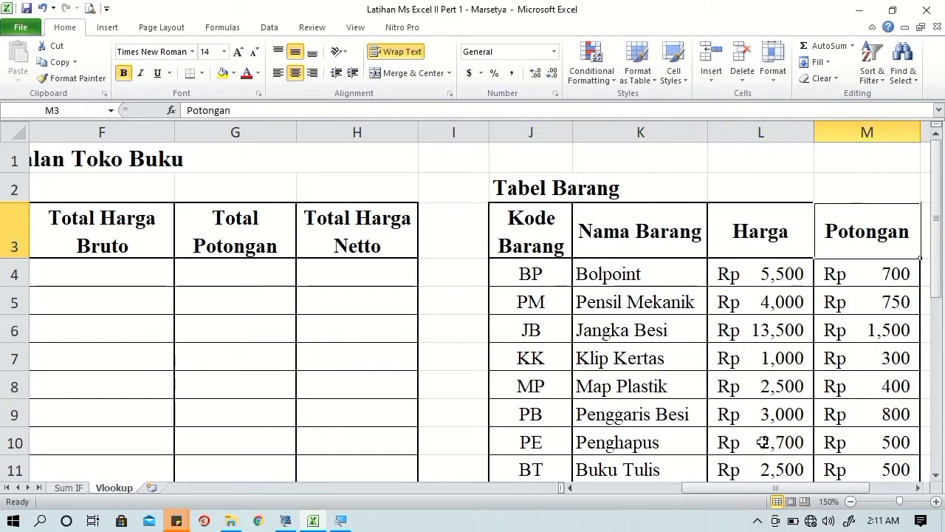
pyautogui.moveTo(738, 488); pyautogui.dragTo(583, 488)
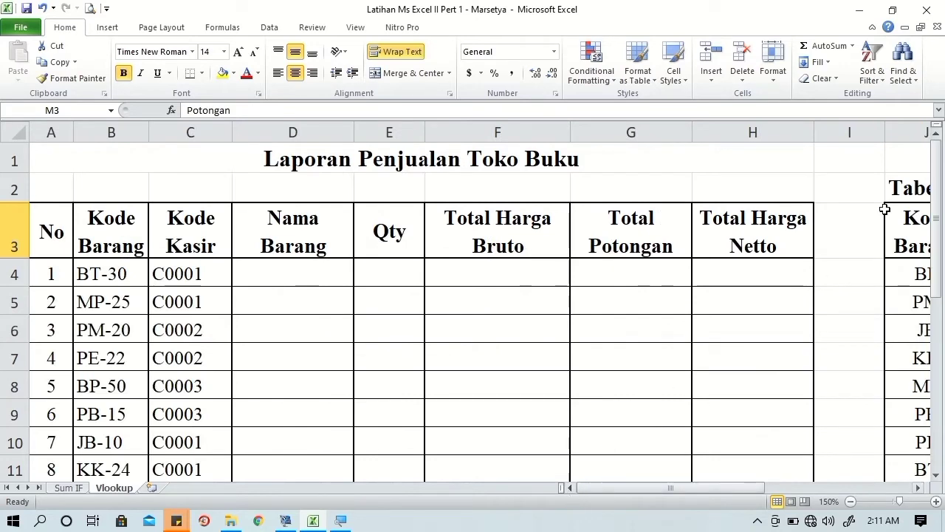
pyautogui.moveTo(936, 221); pyautogui.dragTo(910, 349)
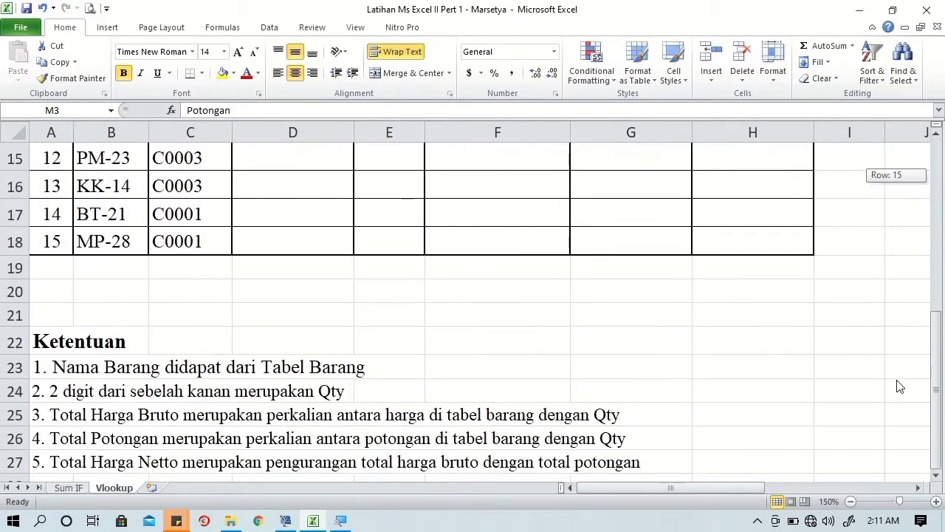
pyautogui.click(938, 484)
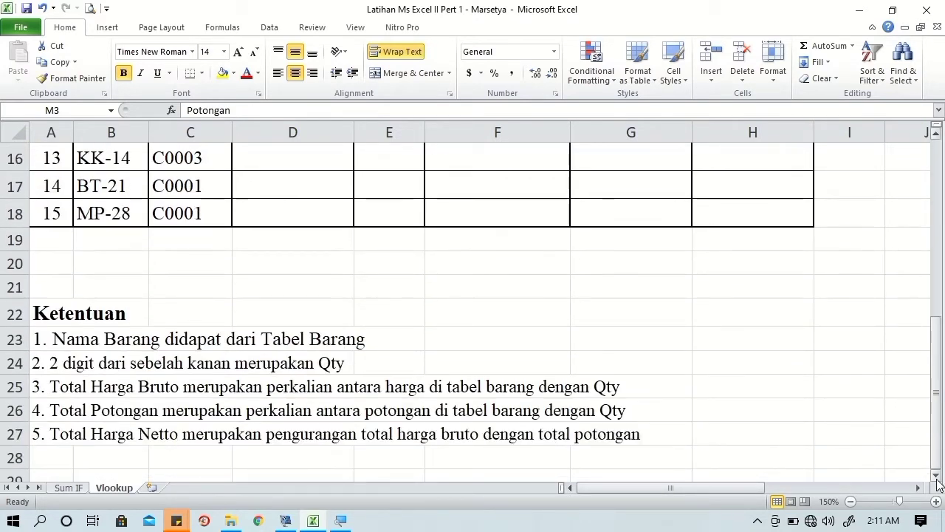
pyautogui.click(937, 483)
pyautogui.click(938, 484)
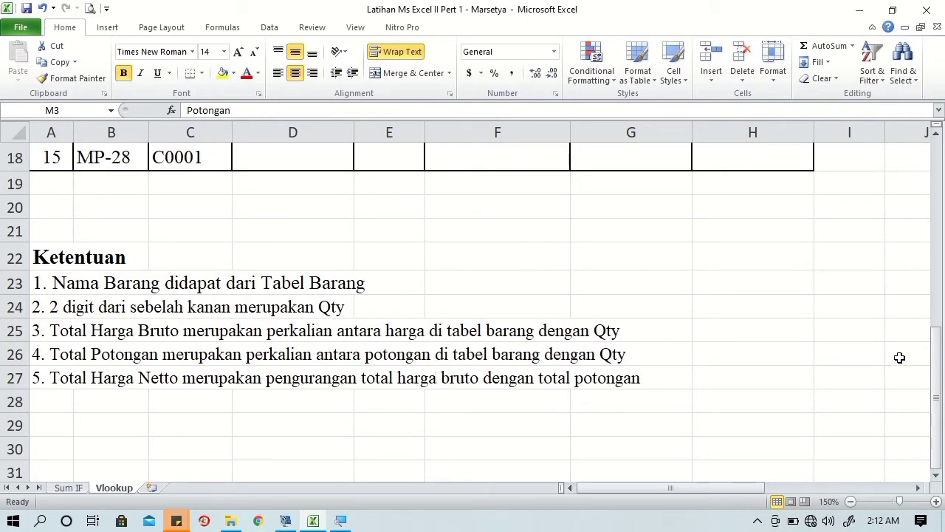
pyautogui.moveTo(939, 378); pyautogui.dragTo(938, 214)
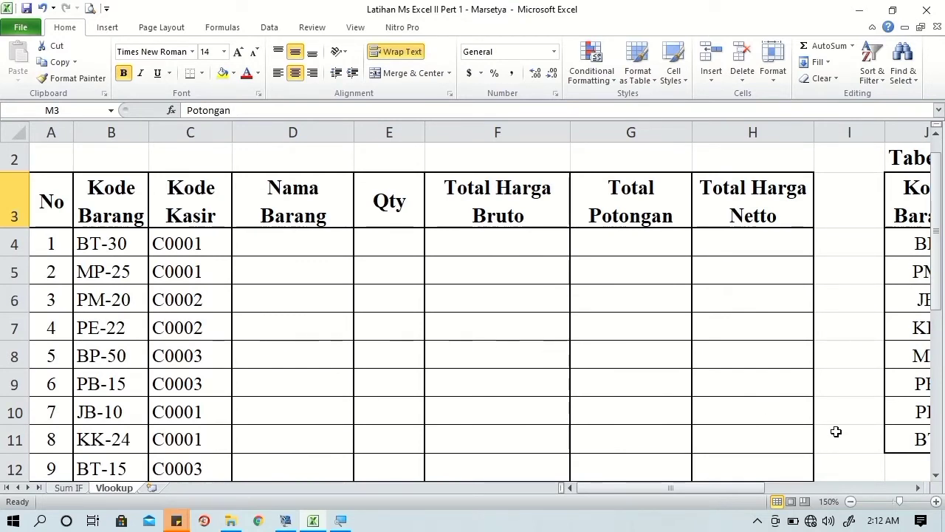
pyautogui.click(917, 488)
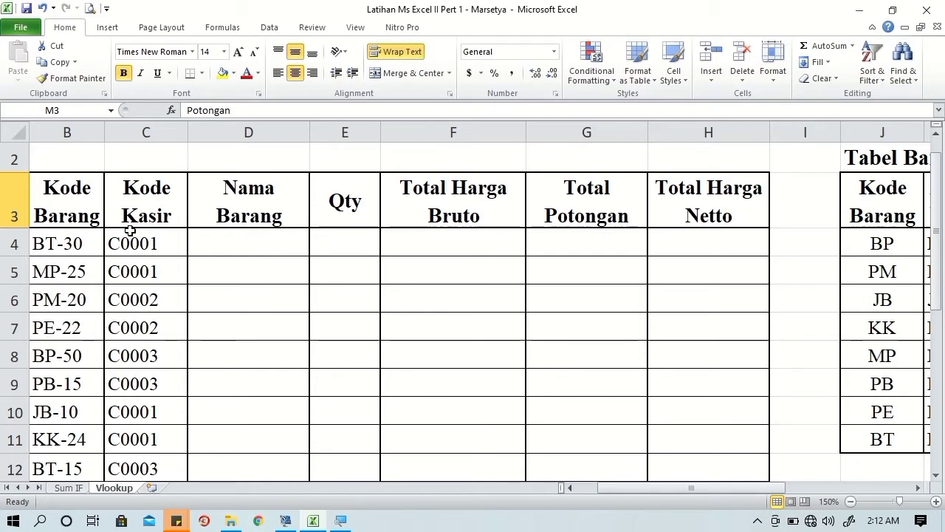
pyautogui.click(253, 237)
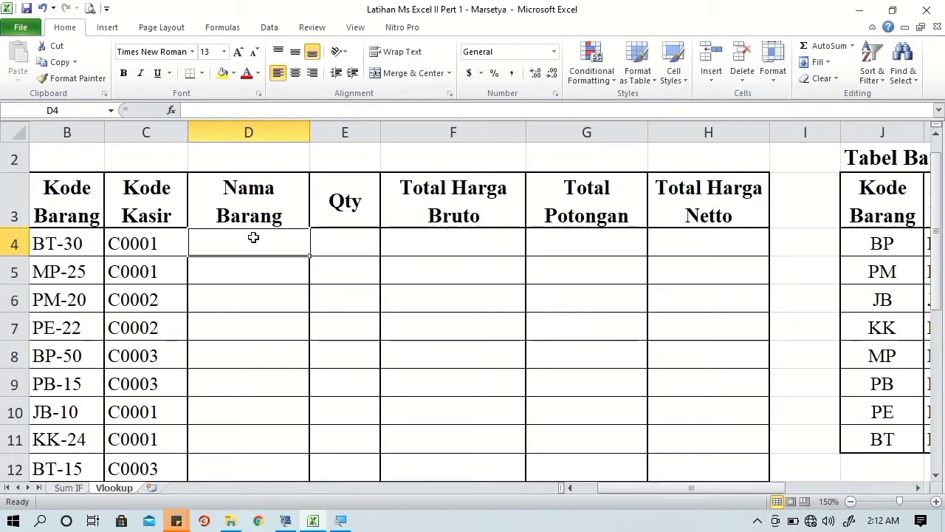
# In D4, enter =VLOOKUP(LEFT(B4,2), to look up the code's first two characters
pyautogui.write('=')
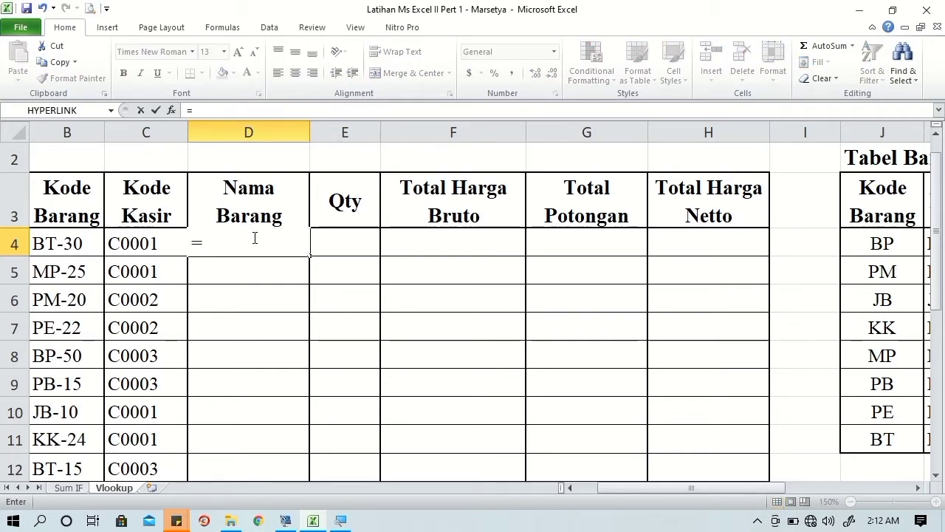
pyautogui.write('vl')
pyautogui.press('Tab')
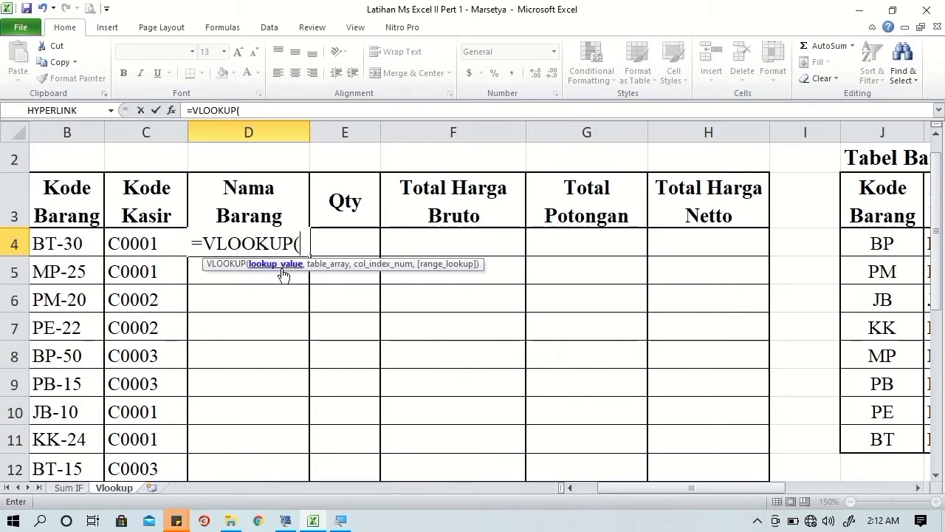
pyautogui.write('le')
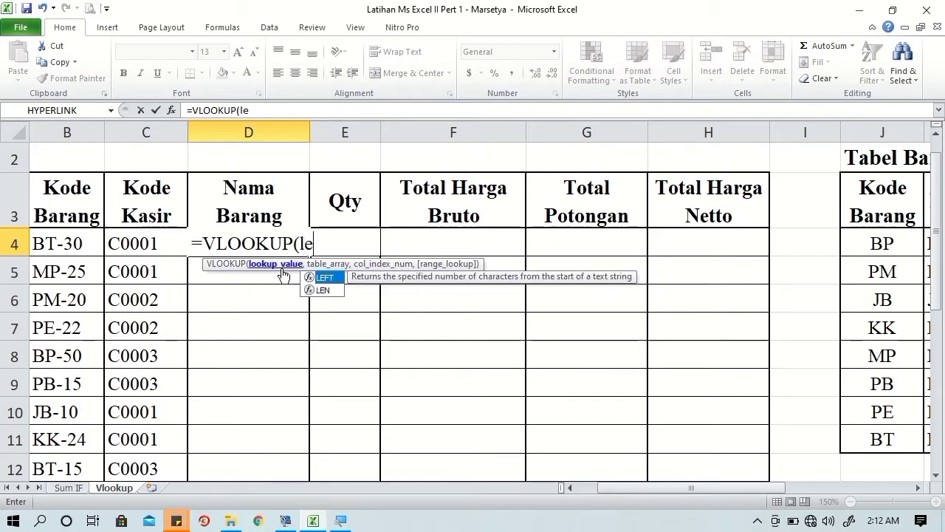
pyautogui.press('Tab')
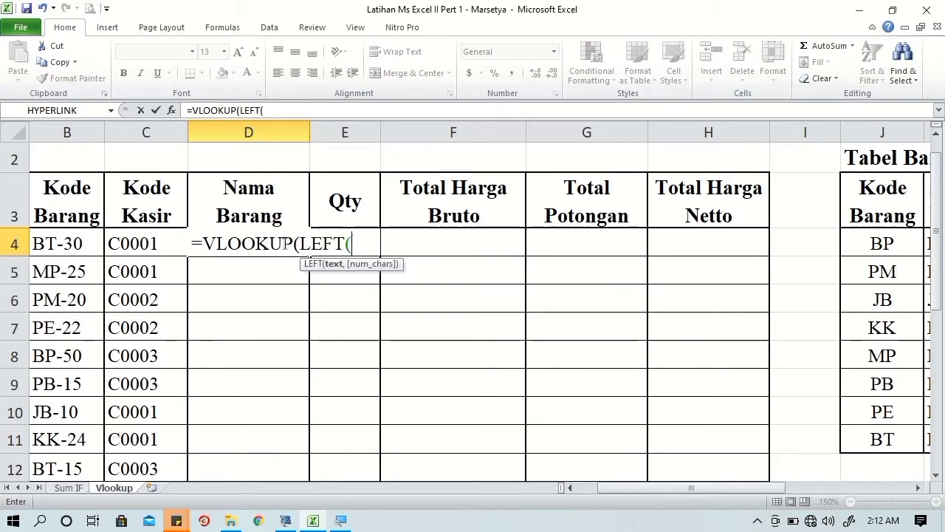
pyautogui.click(65, 248)
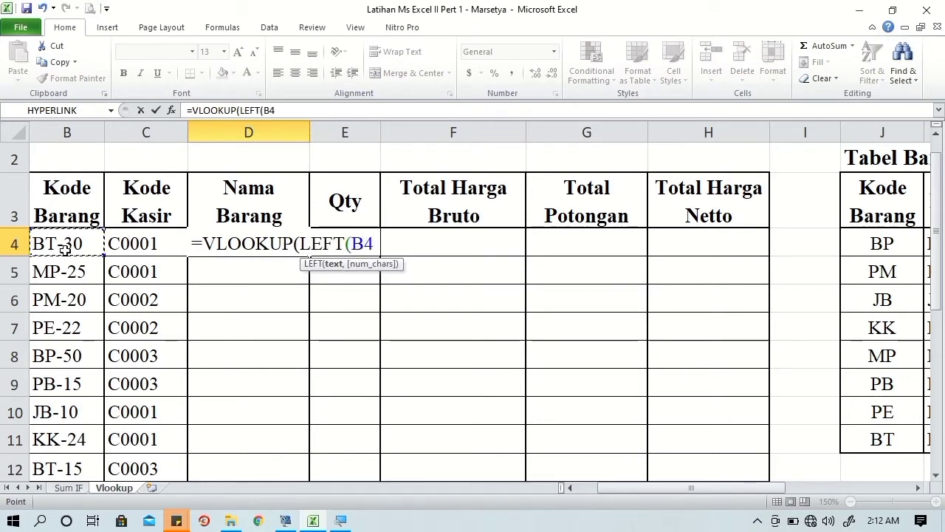
pyautogui.write(',')
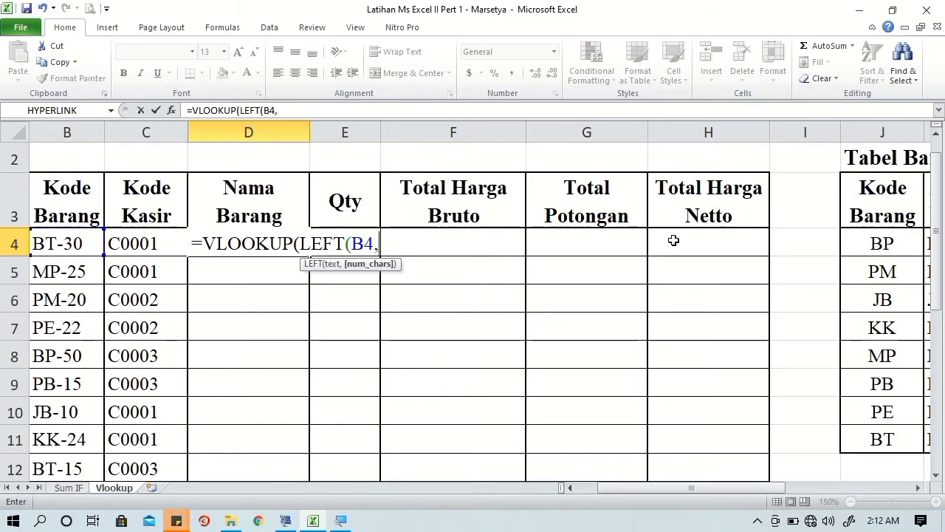
pyautogui.write('2')
pyautogui.write(')')
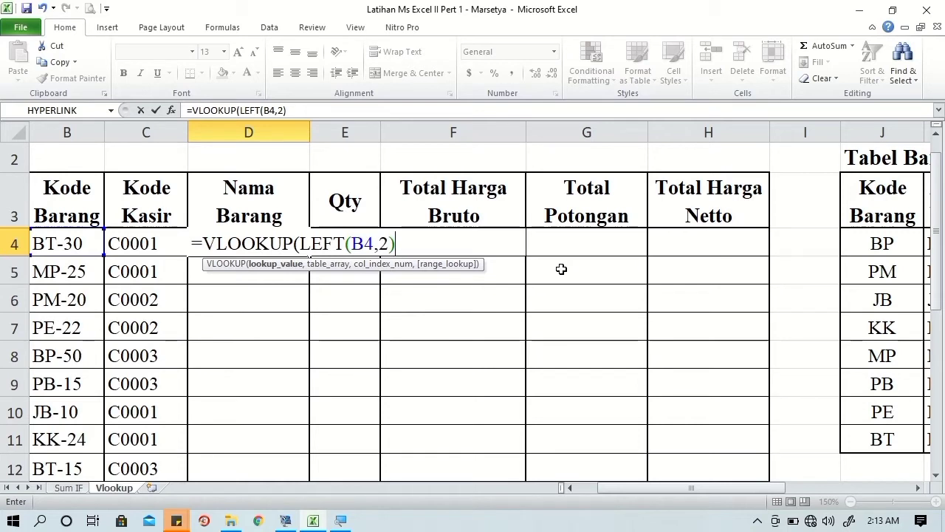
pyautogui.write(',')
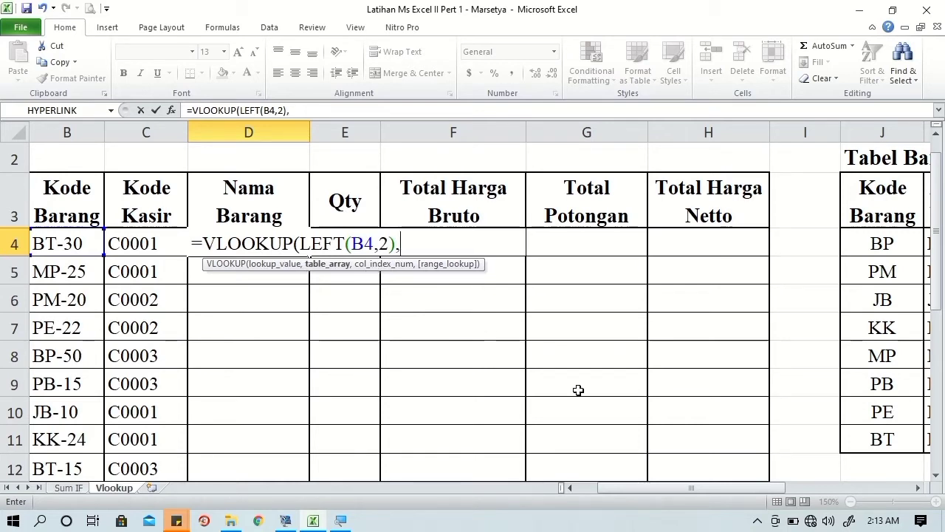
# Select Tabel Barang J4:K11 as D4's lookup range and make it absolute
pyautogui.click(918, 487)
pyautogui.click(918, 487)
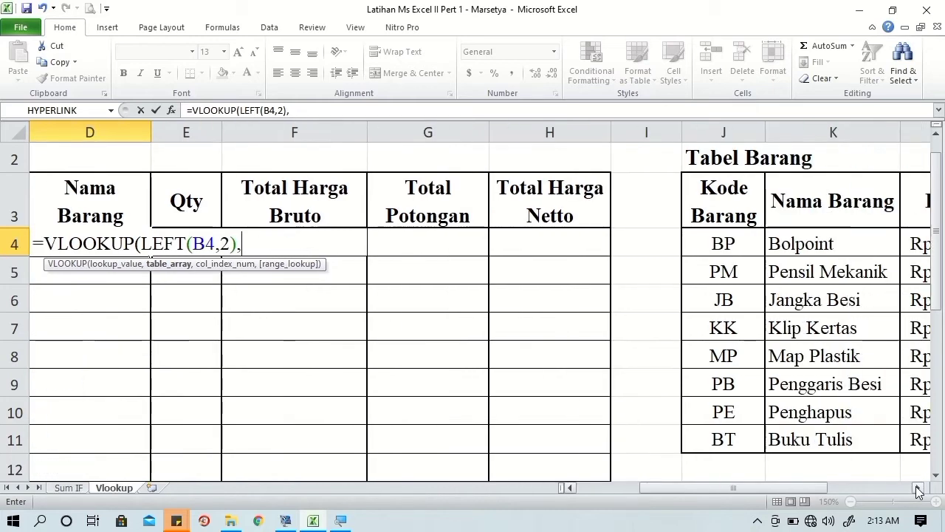
pyautogui.click(918, 488)
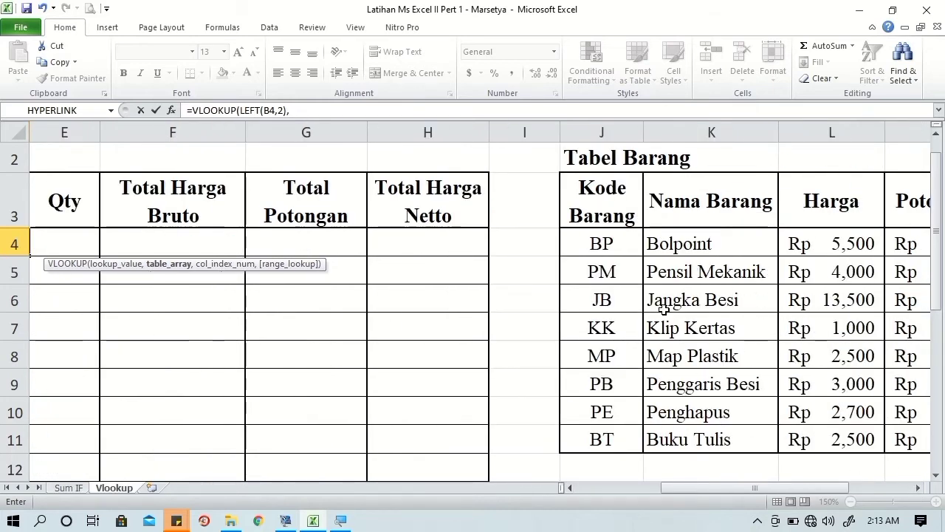
pyautogui.click(618, 245)
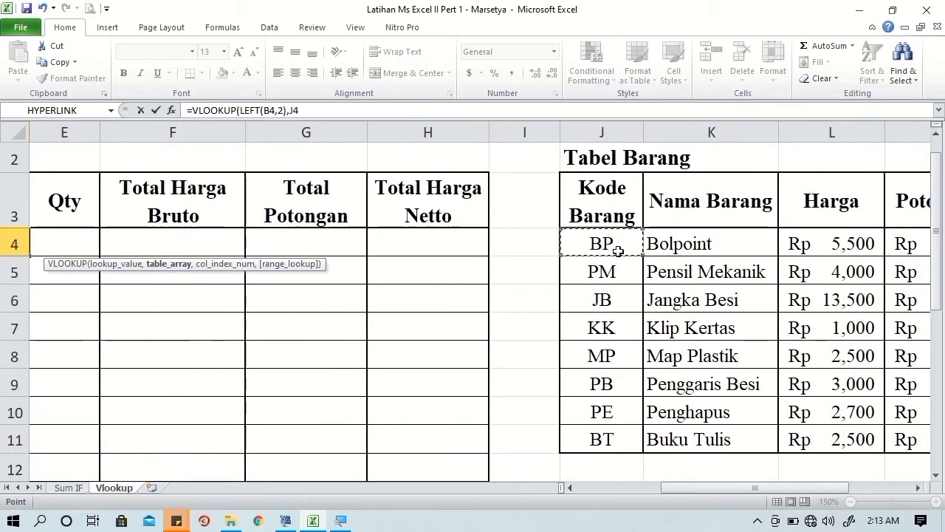
pyautogui.keyDown('shift'); pyautogui.click(680, 431); pyautogui.keyUp('shift')
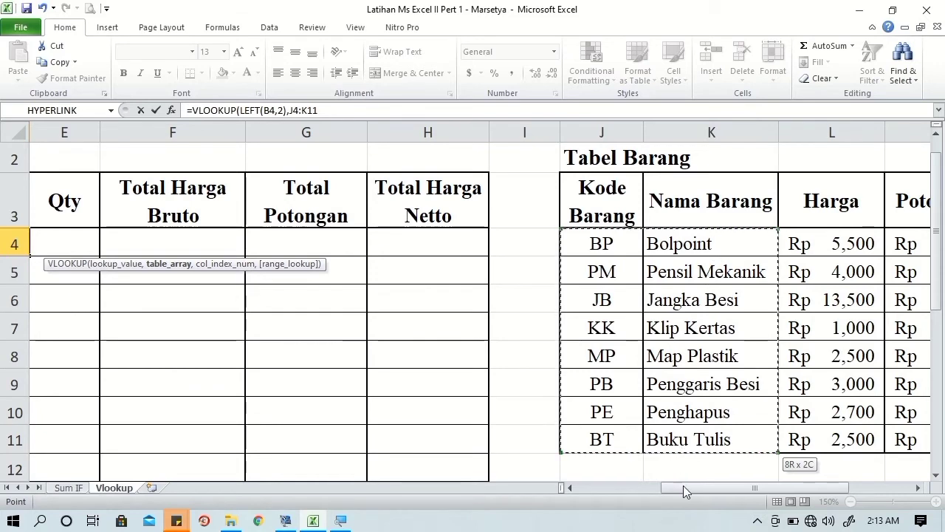
pyautogui.moveTo(684, 489); pyautogui.dragTo(632, 492)
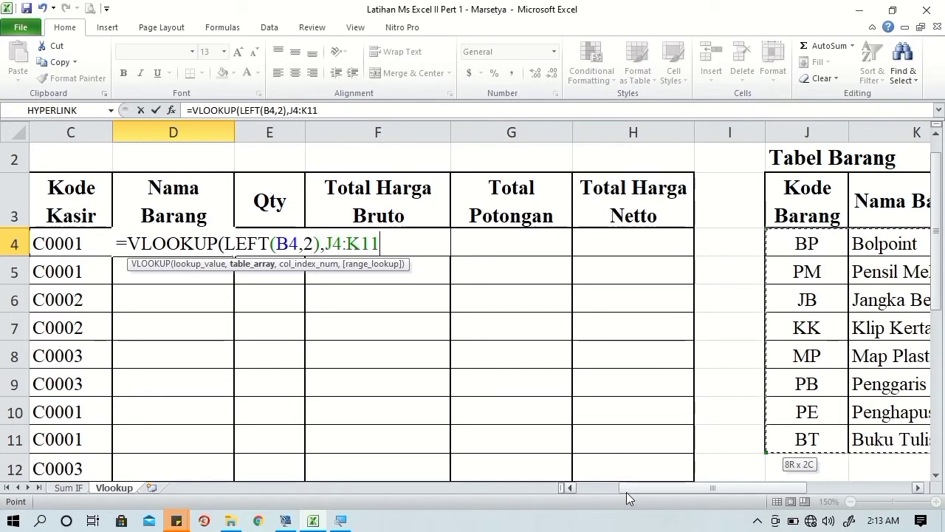
pyautogui.press('F4')
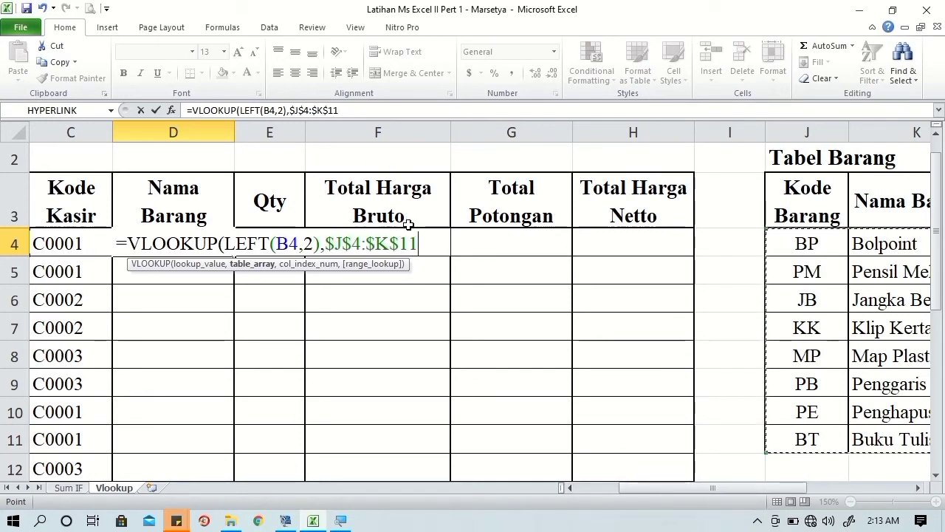
# Finish with column 2 and FALSE, accepting the parenthesis correction so D4 shows Buku Tulis
pyautogui.write(',')
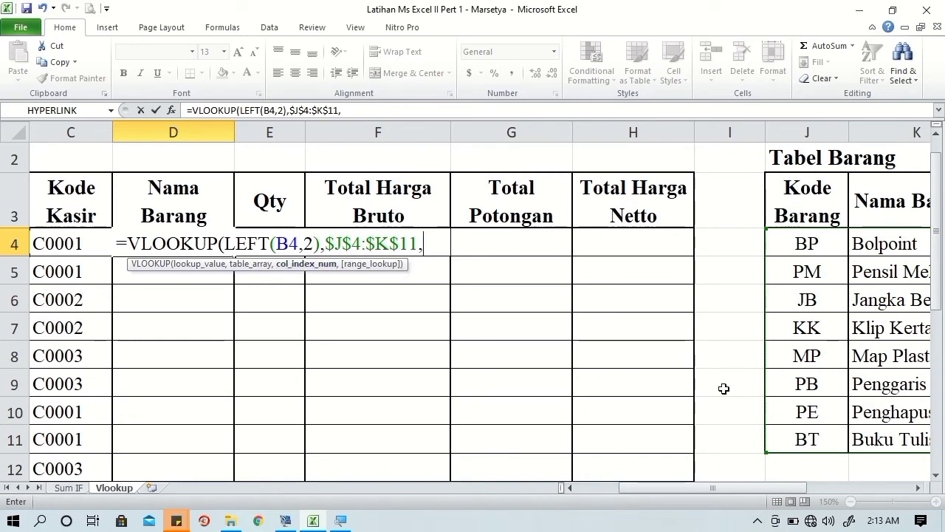
pyautogui.click(919, 488)
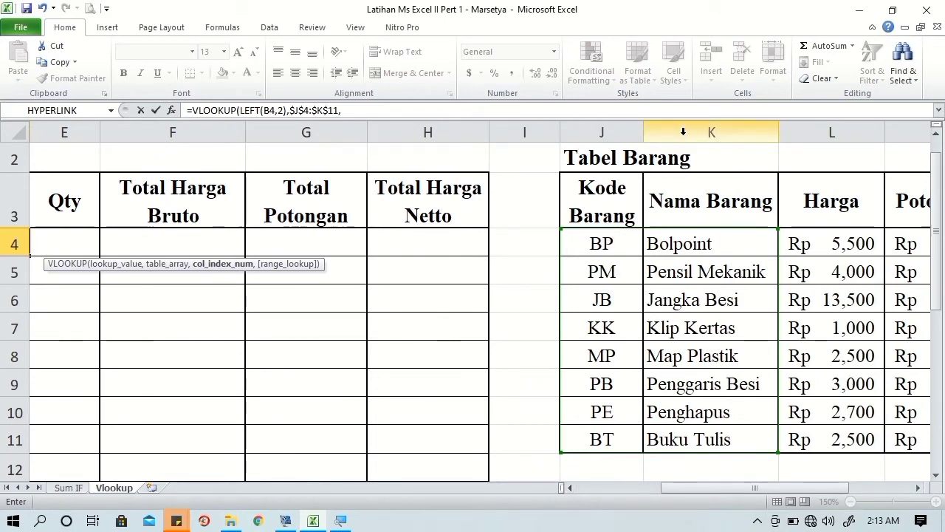
pyautogui.moveTo(678, 487); pyautogui.dragTo(614, 487)
pyautogui.write('2')
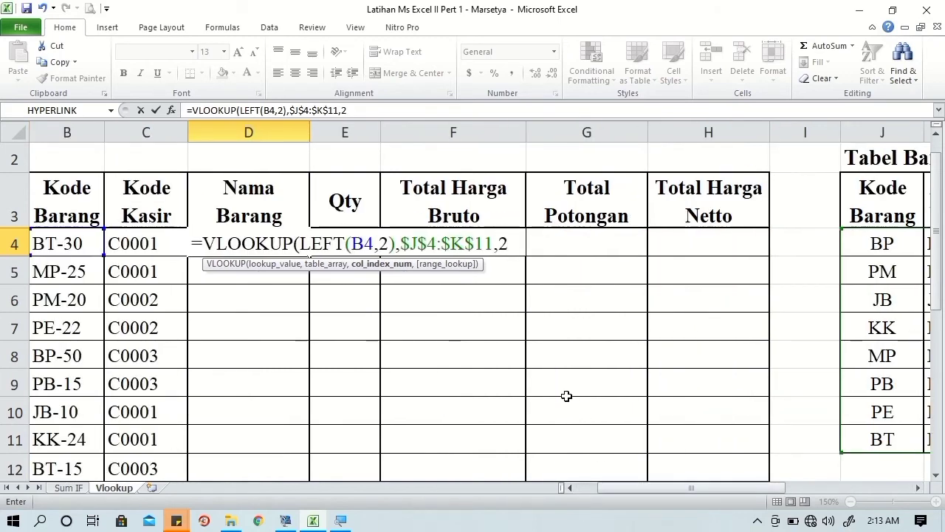
pyautogui.write(',')
pyautogui.press('Down')
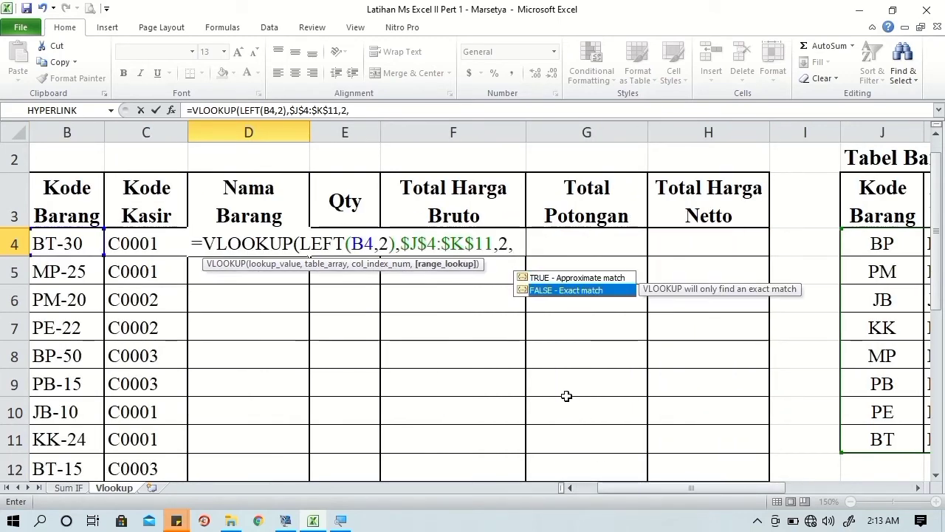
pyautogui.press('Tab')
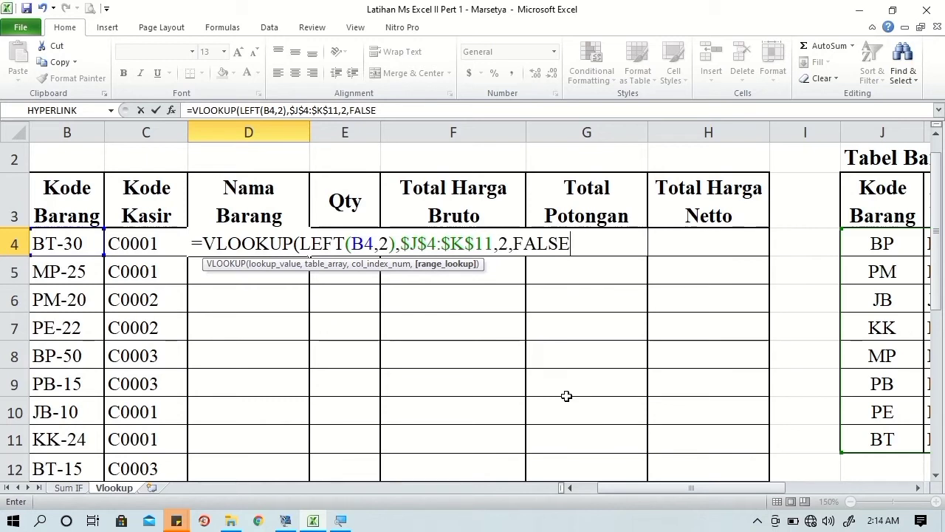
pyautogui.press('Return')
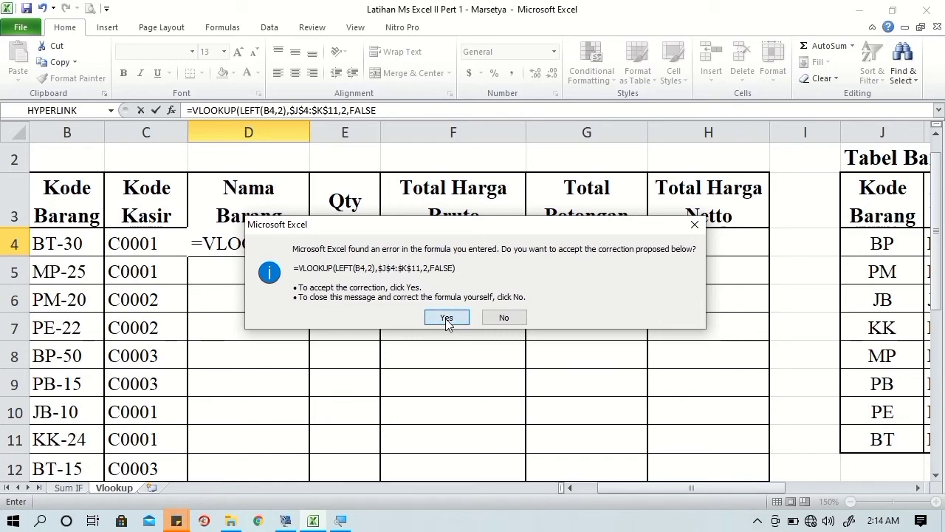
pyautogui.click(445, 318)
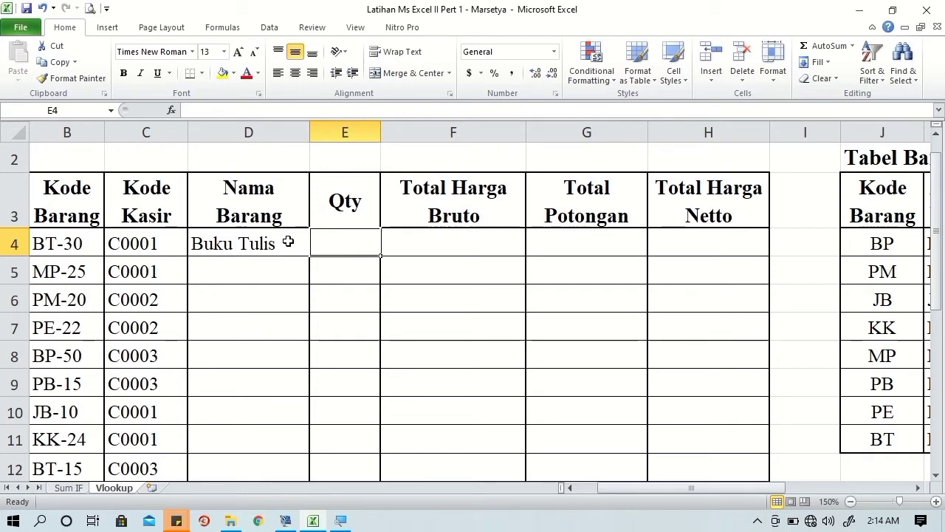
# Enter =RIGHT(B4,2) in E4 so the first Qty shows 30
pyautogui.write('=')
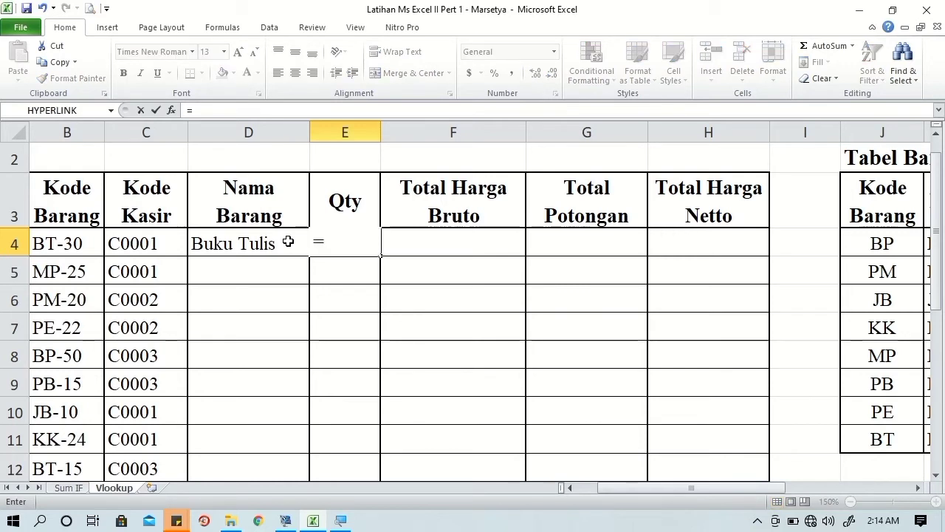
pyautogui.write('ri')
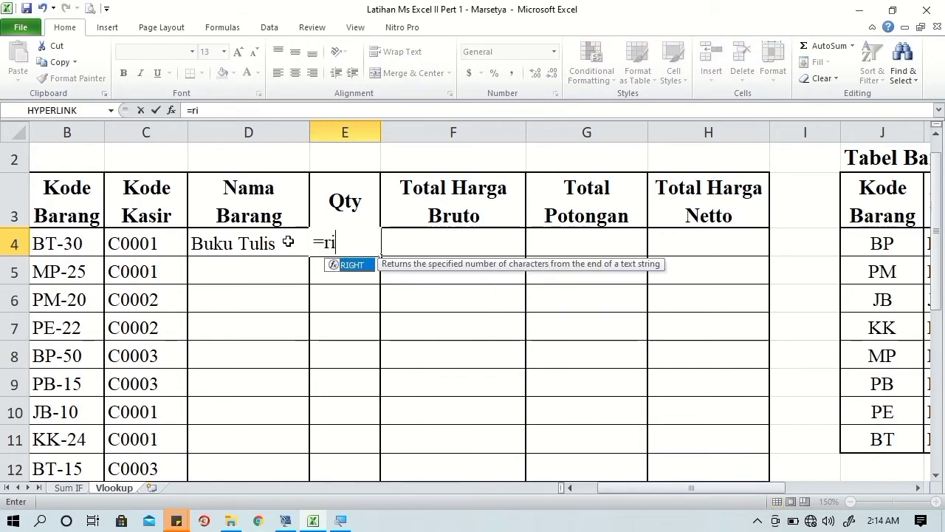
pyautogui.press('Tab')
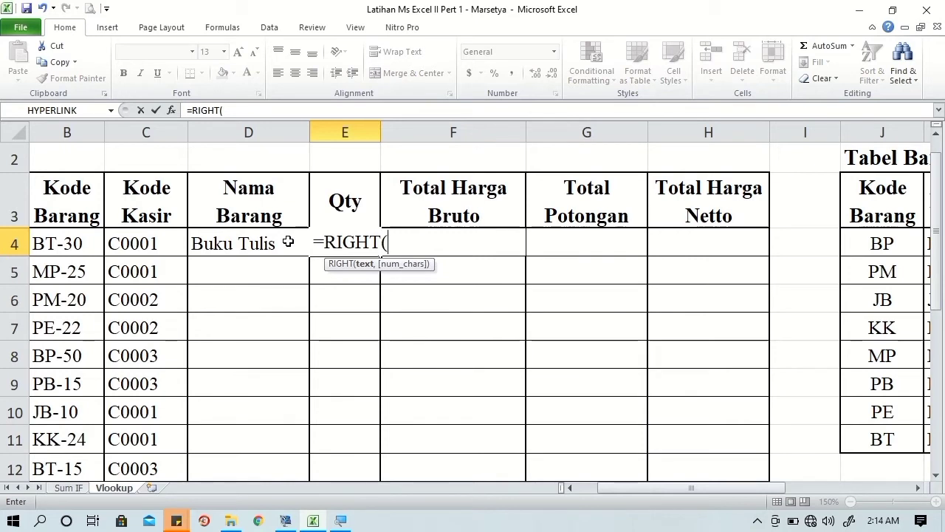
pyautogui.click(84, 247)
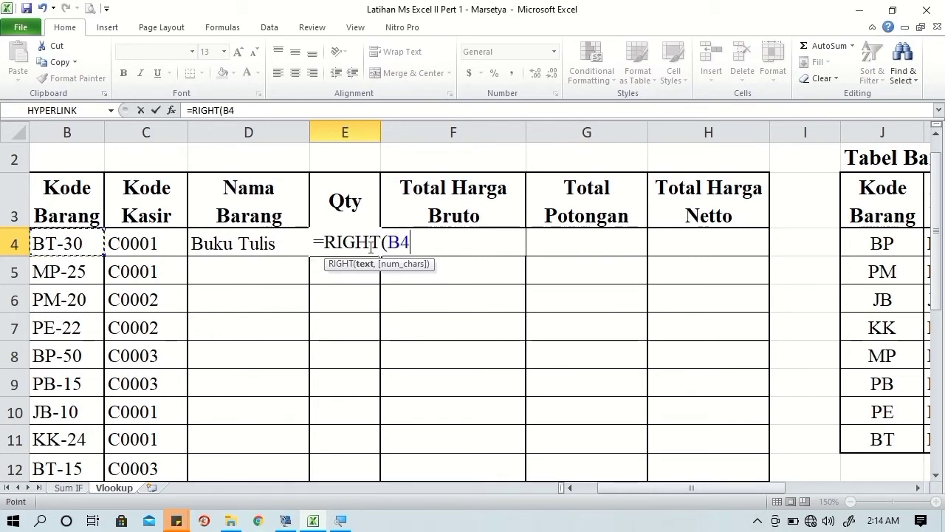
pyautogui.write(',')
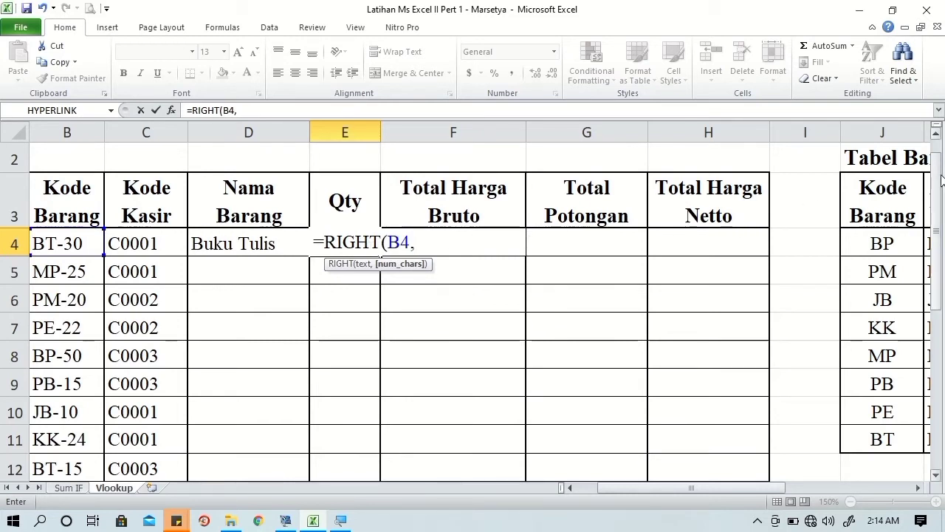
pyautogui.moveTo(936, 179); pyautogui.dragTo(908, 318)
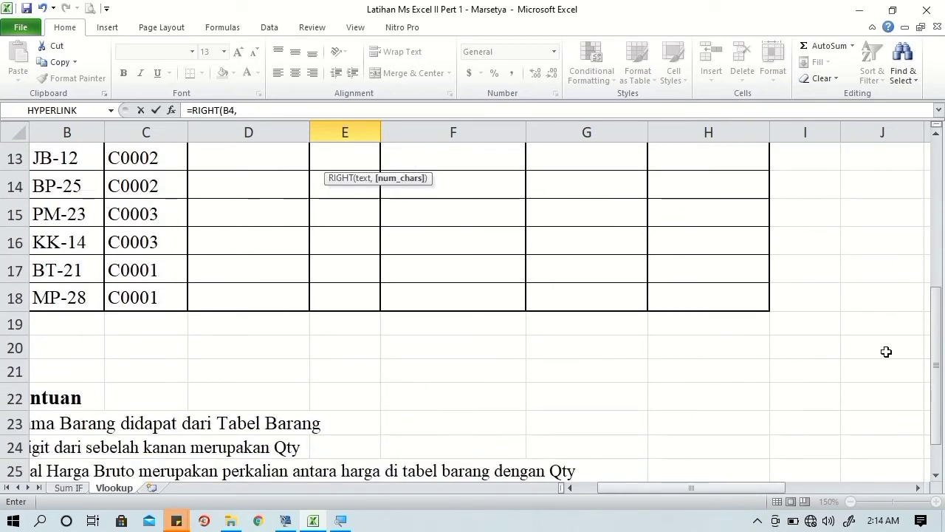
pyautogui.moveTo(692, 488); pyautogui.dragTo(669, 488)
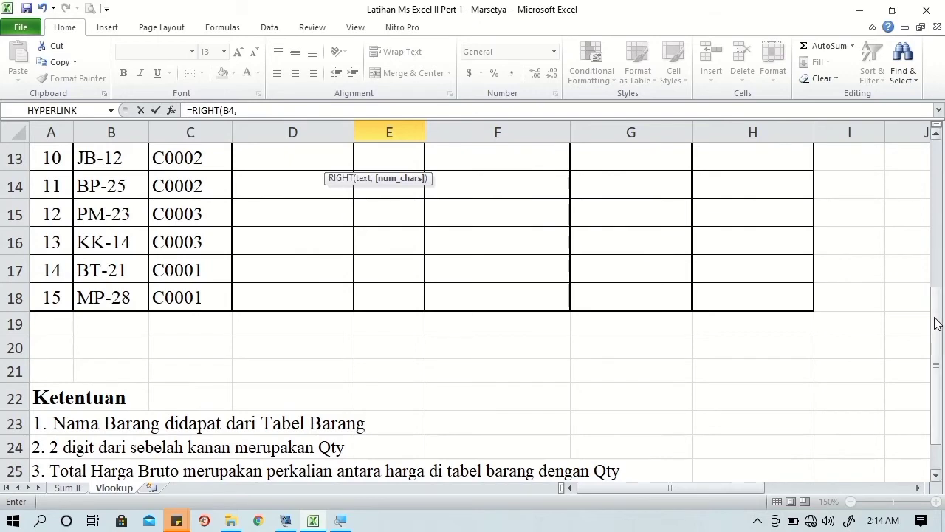
pyautogui.moveTo(935, 317); pyautogui.dragTo(933, 147)
pyautogui.write('2')
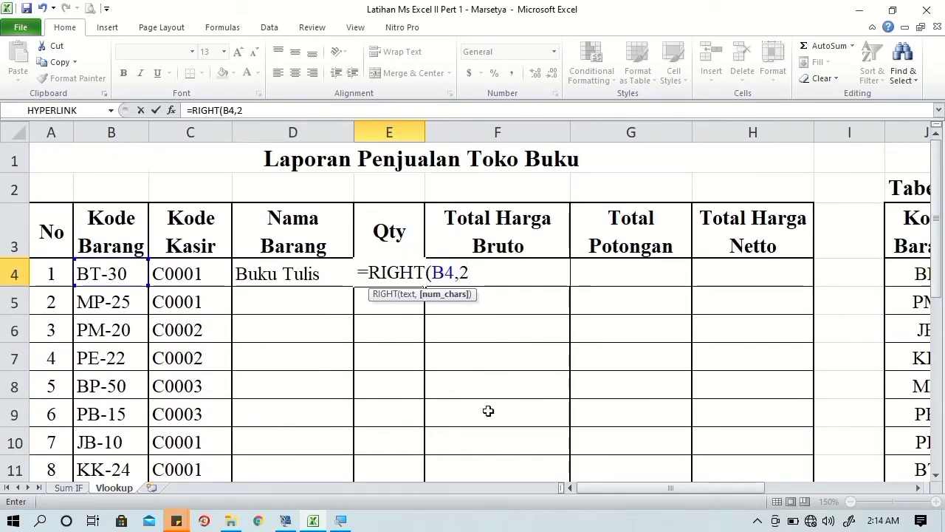
pyautogui.write(')')
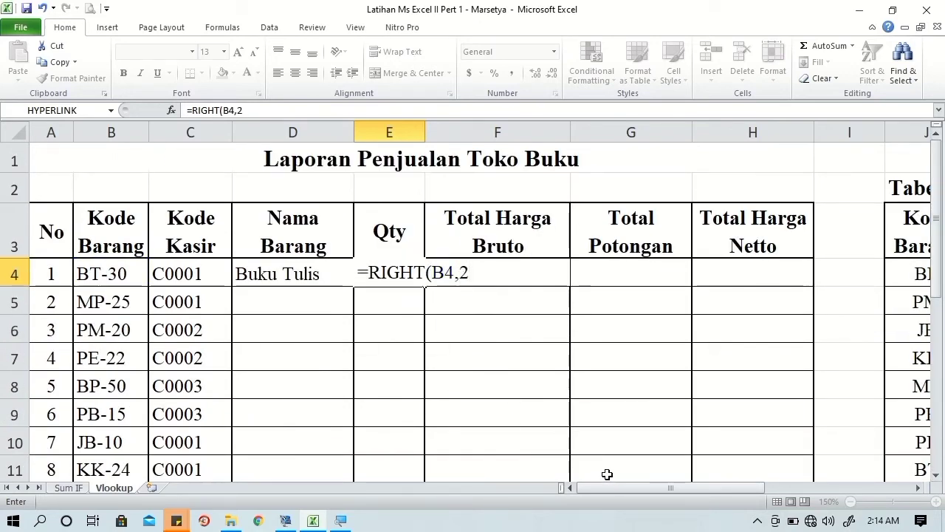
pyautogui.press('Tab')
# Center-align the Qty value in E4
pyautogui.click(366, 264)
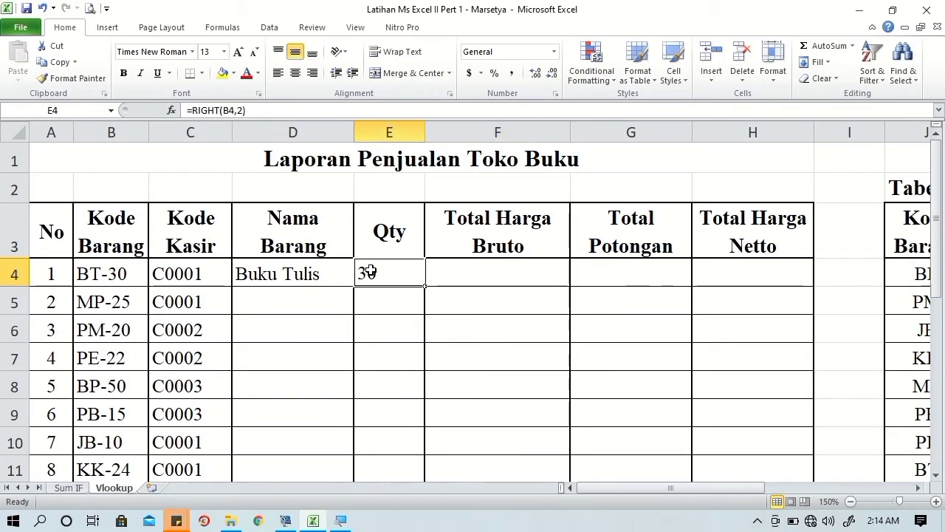
pyautogui.click(295, 73)
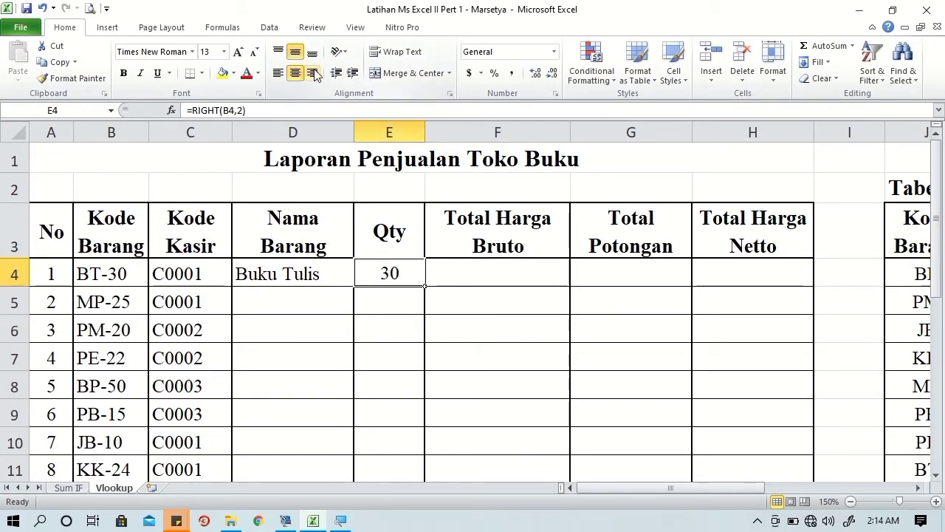
pyautogui.click(445, 273)
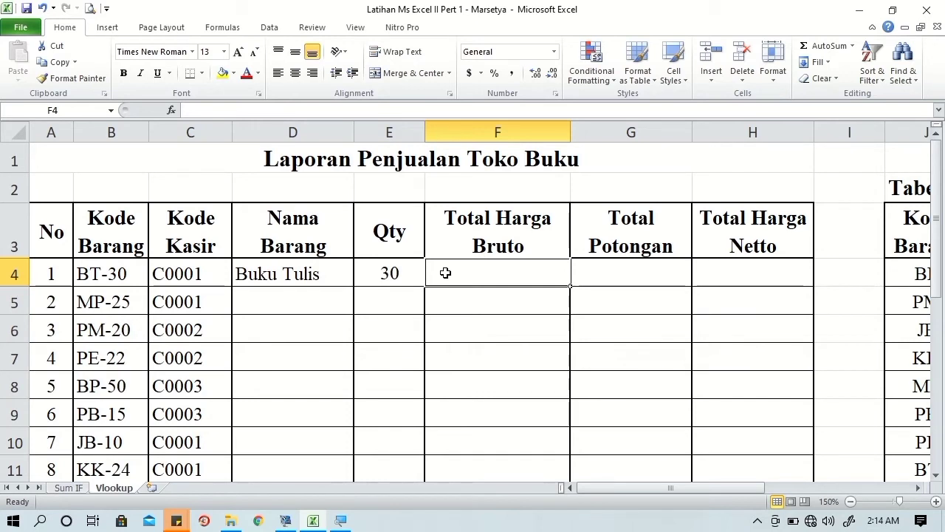
# Start F4's VLOOKUP on LEFT(B4,2) over the absolute range $J$4:$L$11
pyautogui.write('=vlo')
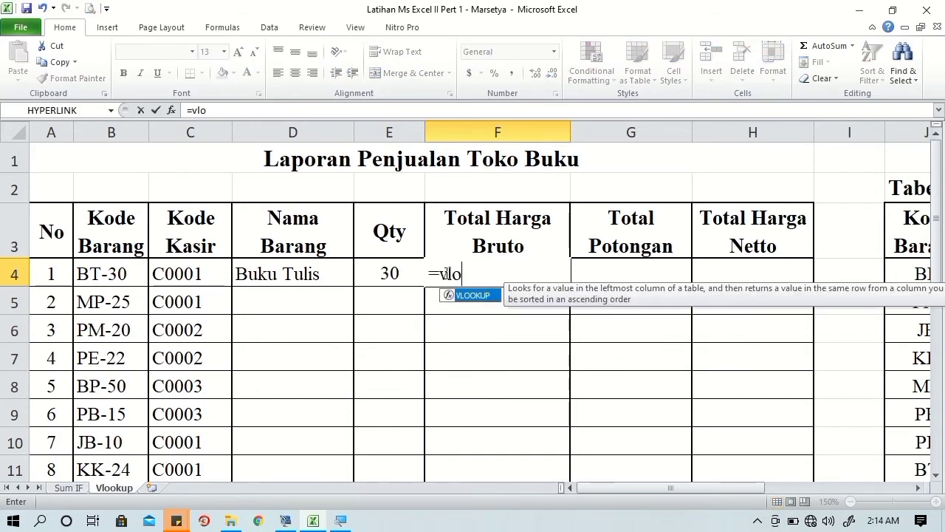
pyautogui.press('Tab')
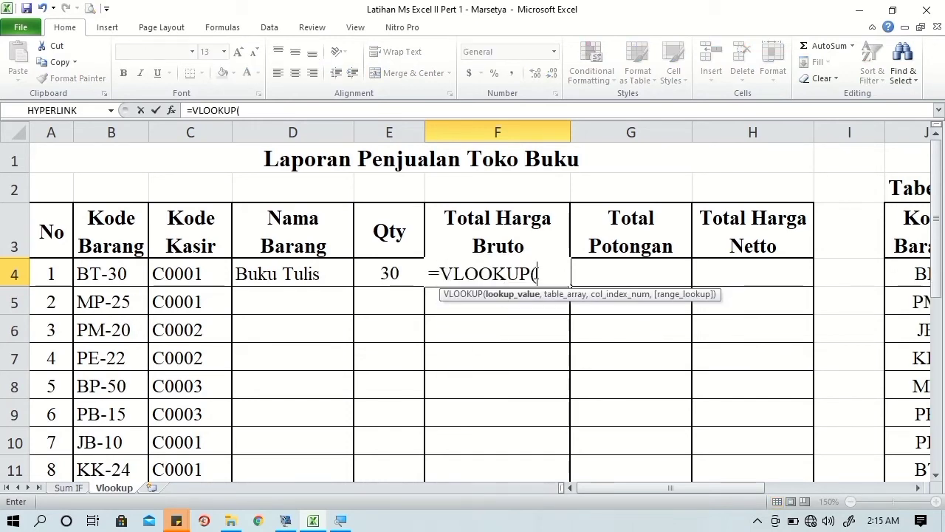
pyautogui.write('le')
pyautogui.press('Tab')
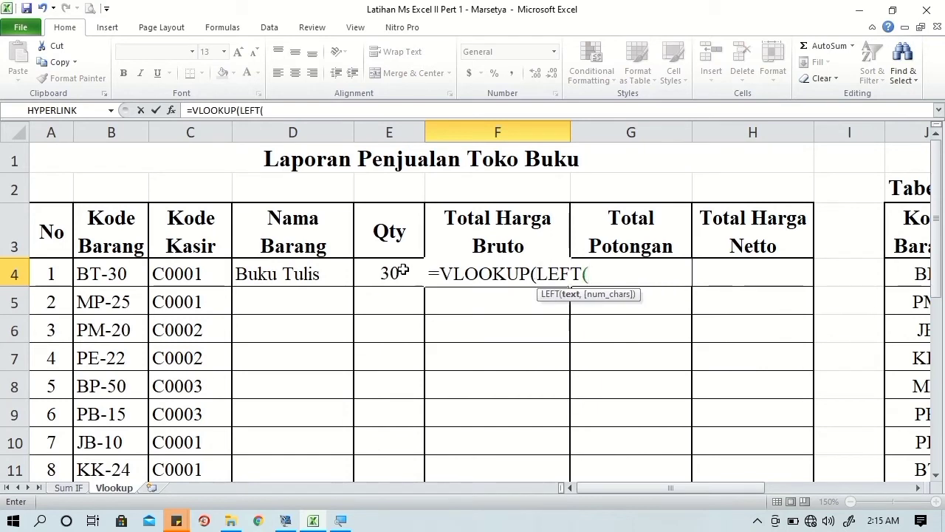
pyautogui.click(89, 273)
pyautogui.write(',')
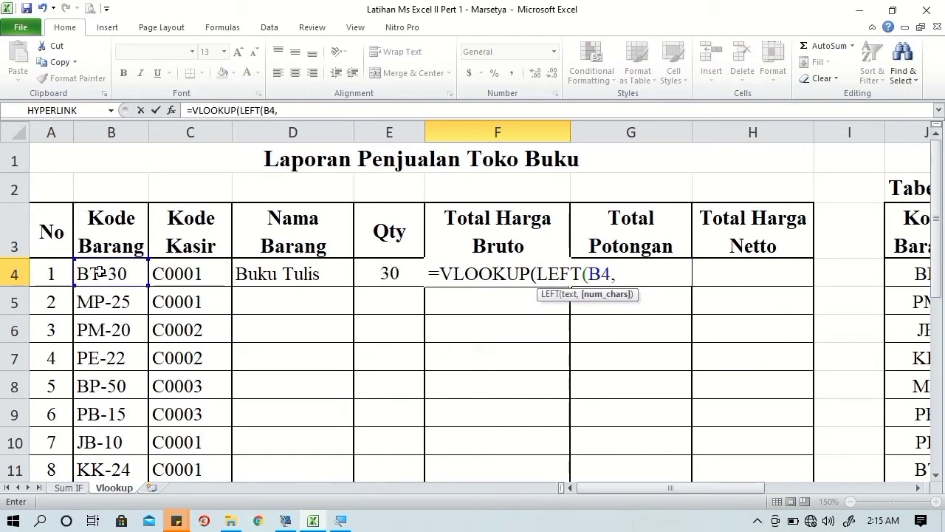
pyautogui.write('2)')
pyautogui.write(',')
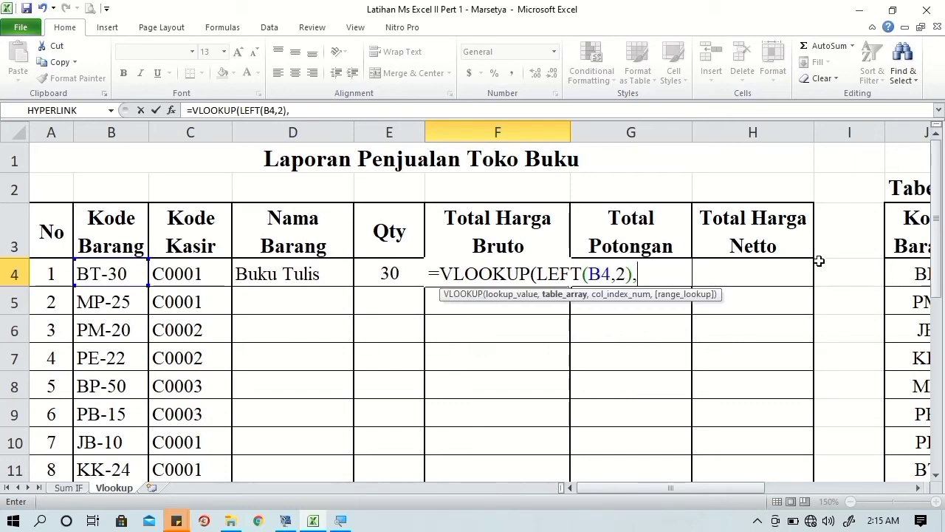
pyautogui.moveTo(659, 488); pyautogui.dragTo(742, 487)
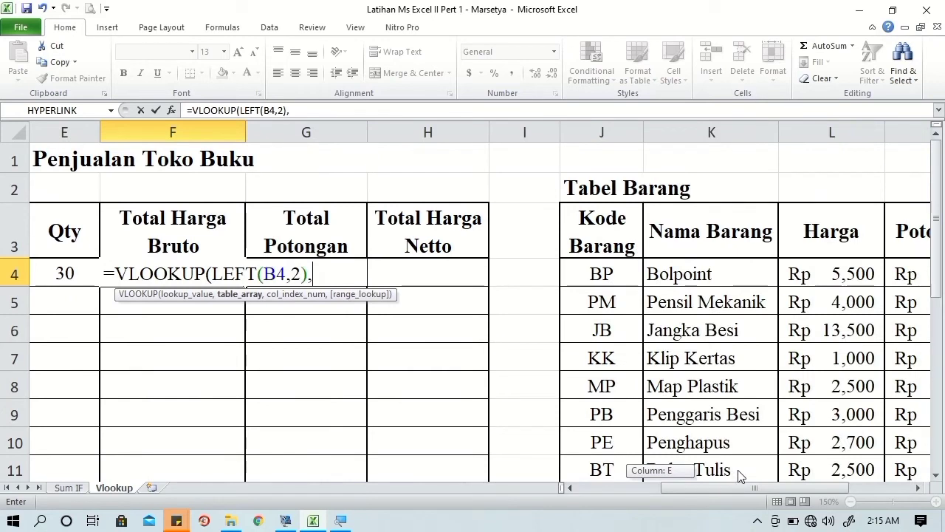
pyautogui.click(615, 275)
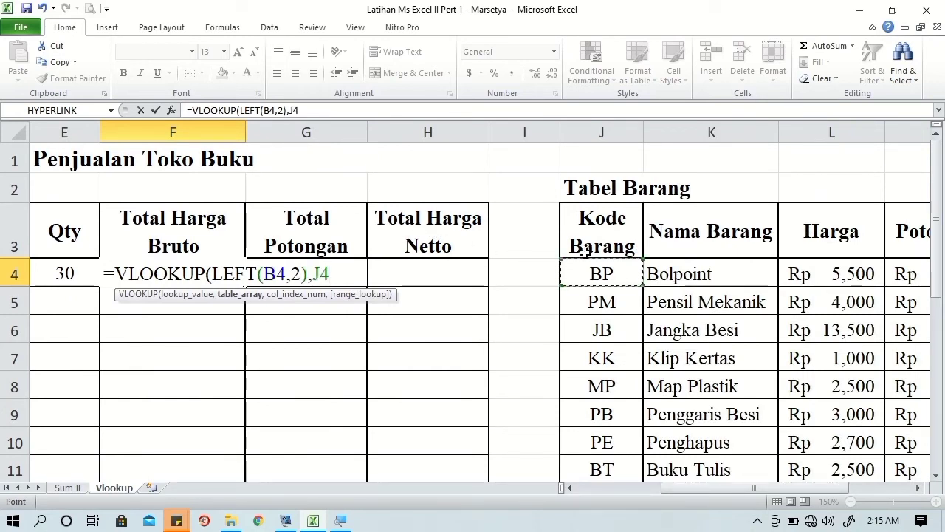
pyautogui.scroll(-1, 904, 347)
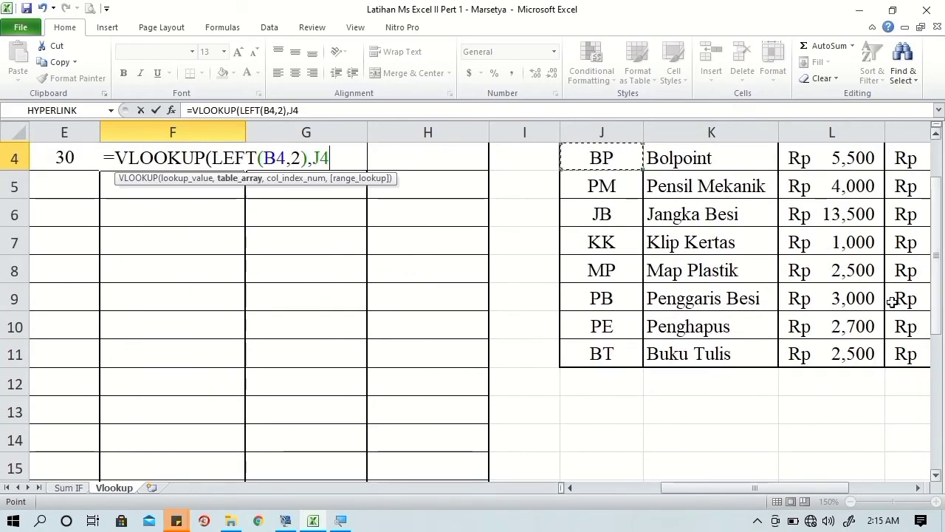
pyautogui.keyDown('shift'); pyautogui.click(840, 354); pyautogui.keyUp('shift')
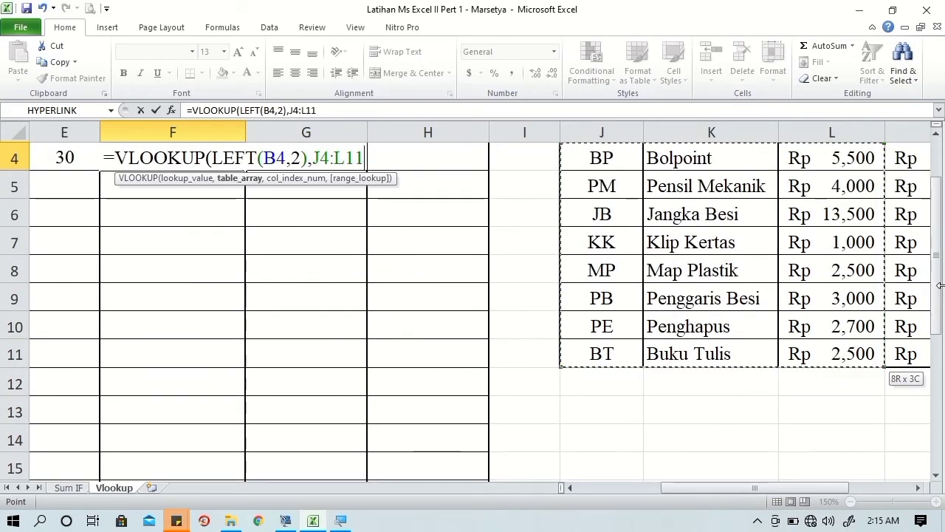
pyautogui.scroll(1, 911, 248)
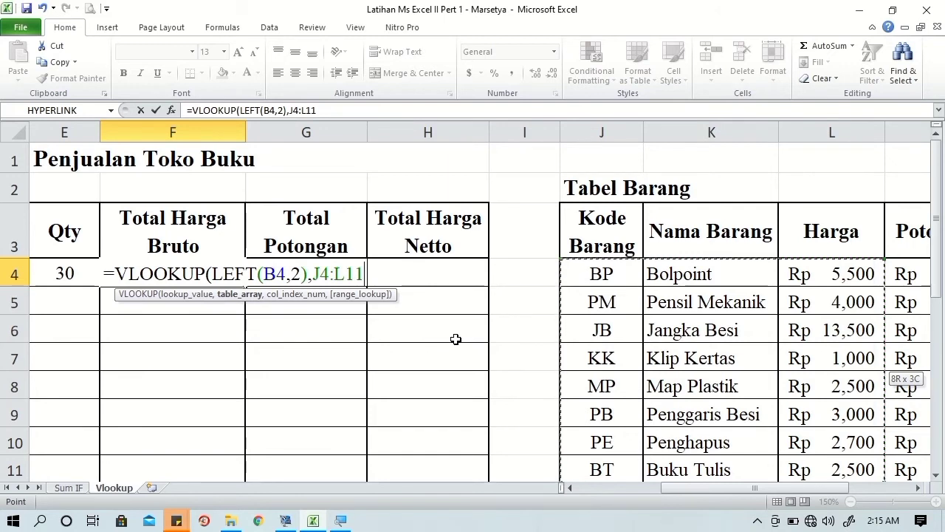
pyautogui.press('F4')
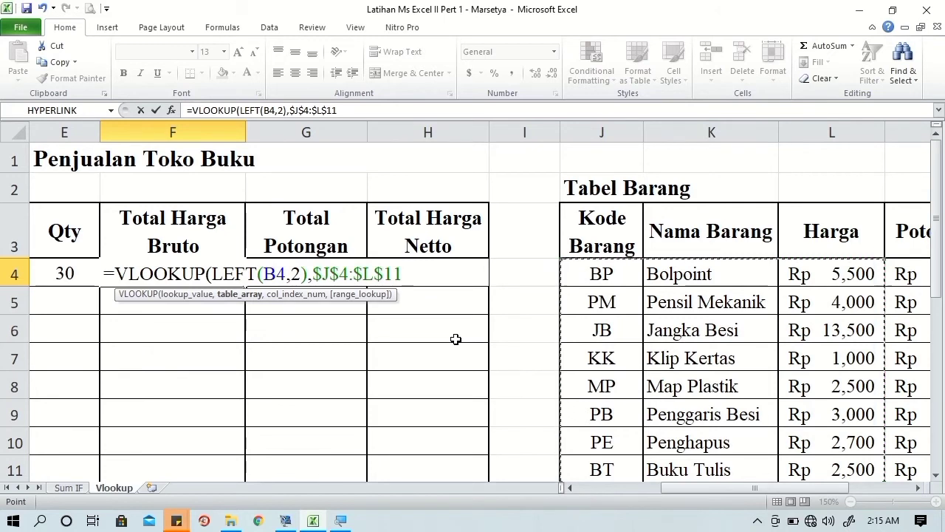
# Return column 3 with FALSE exact match, multiplied by E4, giving 75000
pyautogui.write(',')
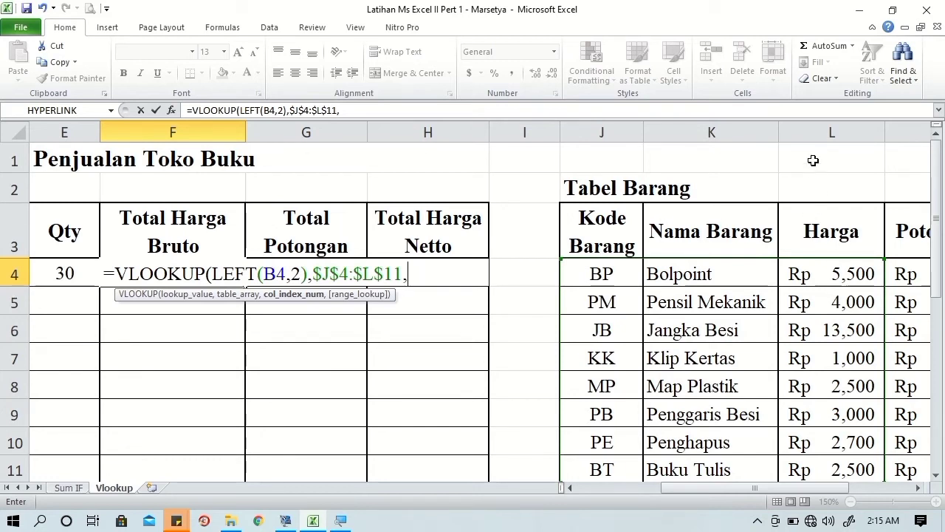
pyautogui.write('3')
pyautogui.write(',')
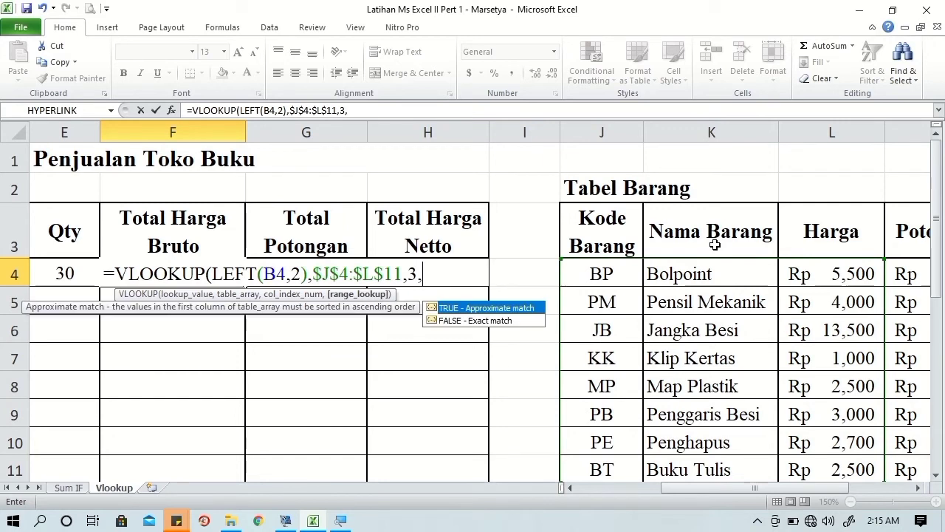
pyautogui.press('Down')
pyautogui.press('Tab')
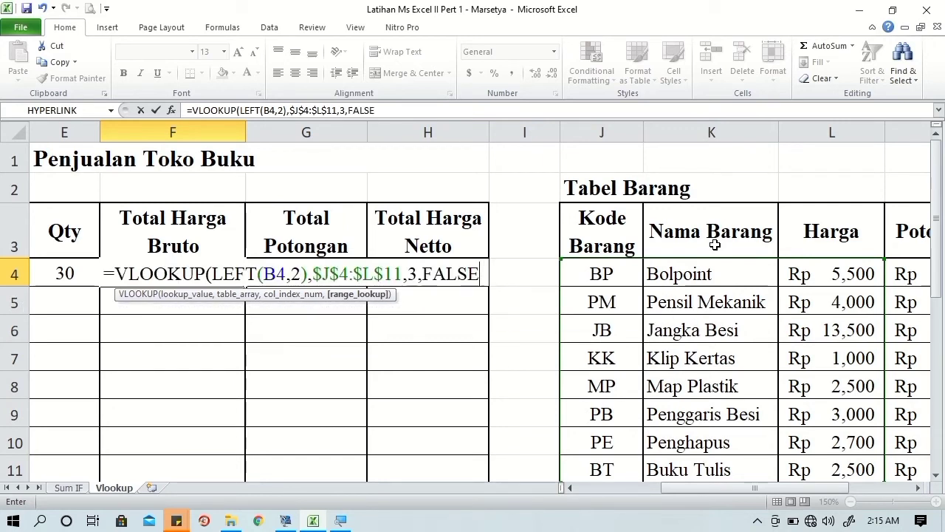
pyautogui.write('*')
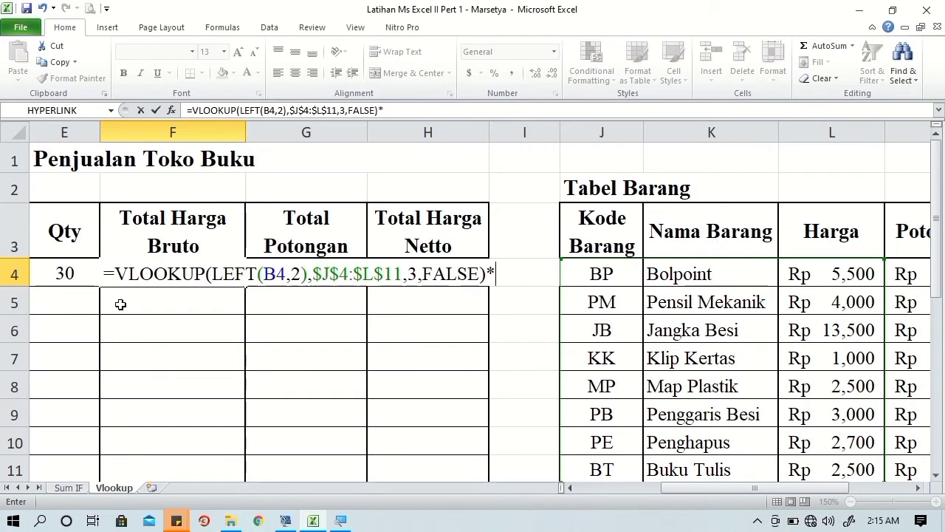
pyautogui.click(62, 275)
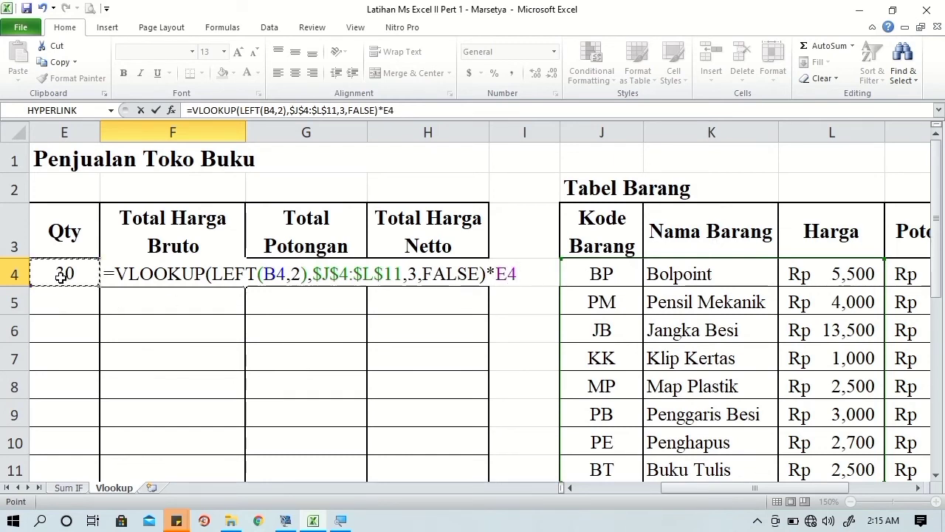
pyautogui.press('Tab')
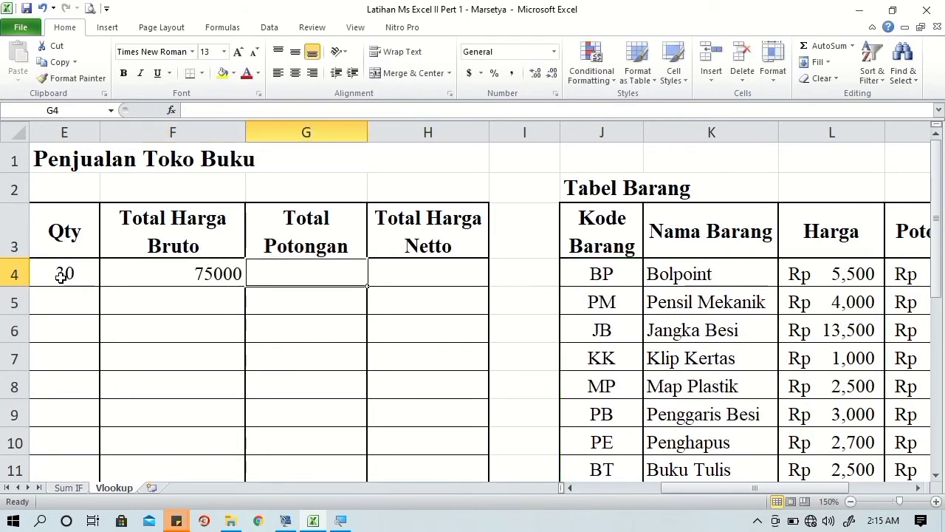
# Format F4 as Accounting with 0 decimals and the Rp Indonesian symbol, reading Rp 75,000
pyautogui.click(221, 273)
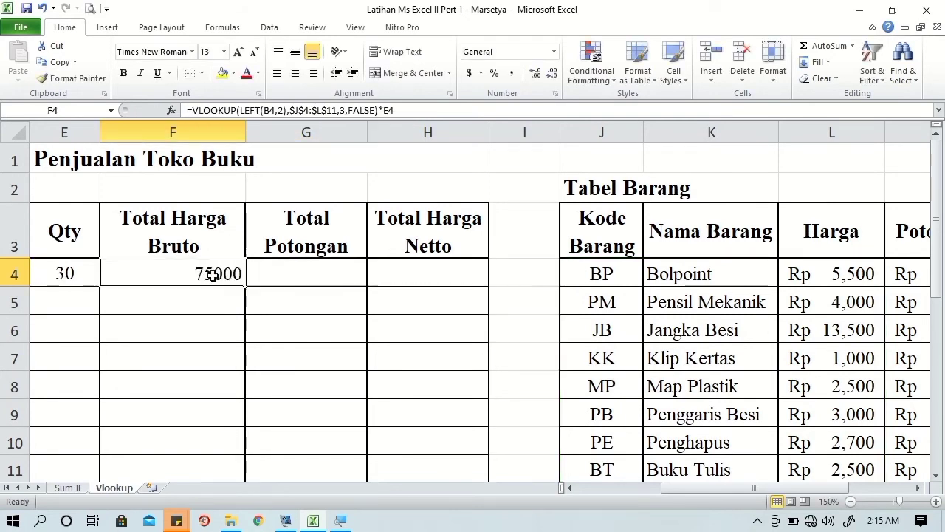
pyautogui.click(480, 73)
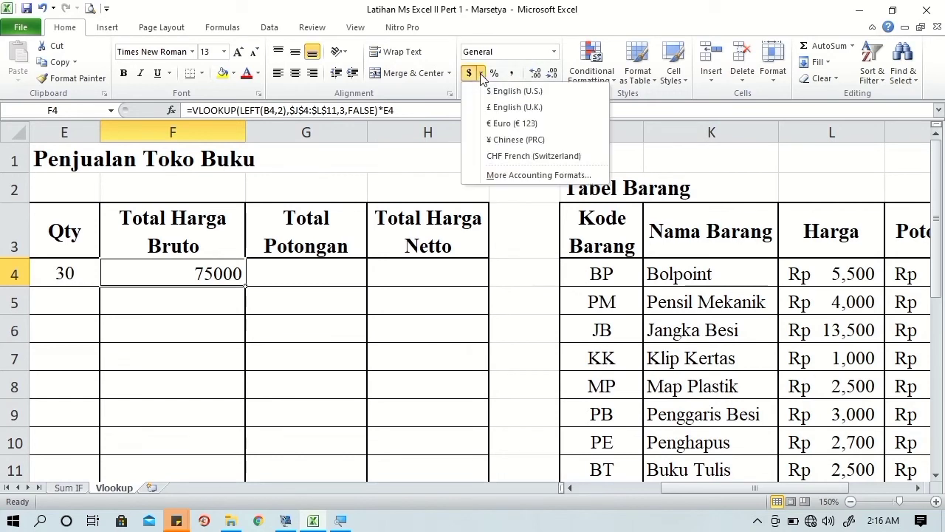
pyautogui.click(491, 173)
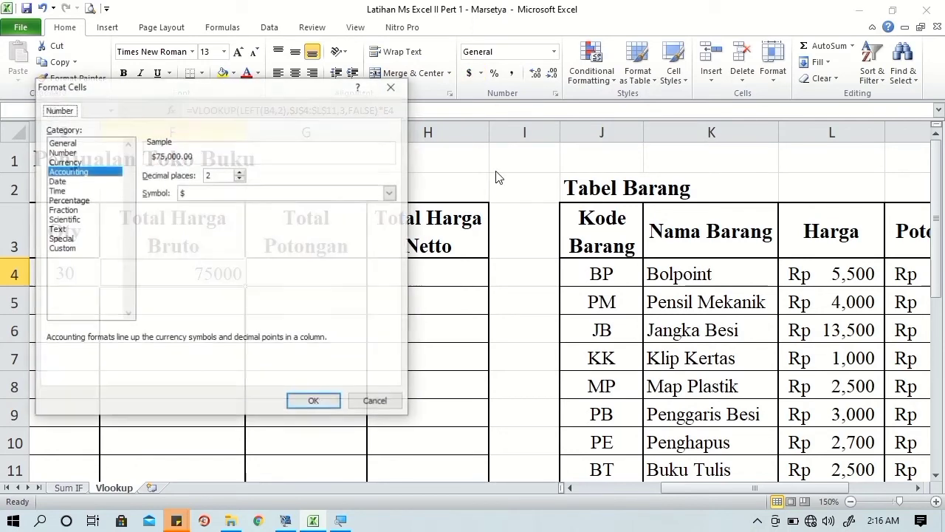
pyautogui.click(240, 178)
pyautogui.click(239, 178)
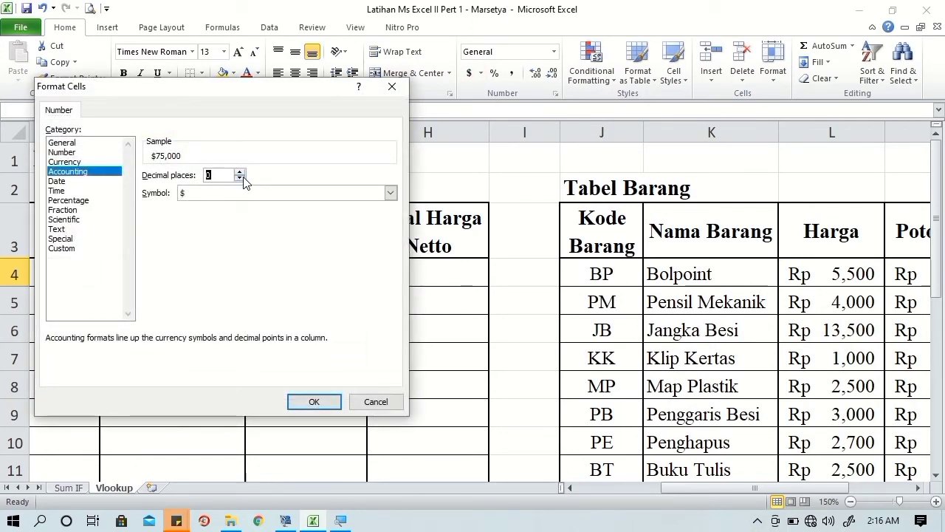
pyautogui.click(361, 193)
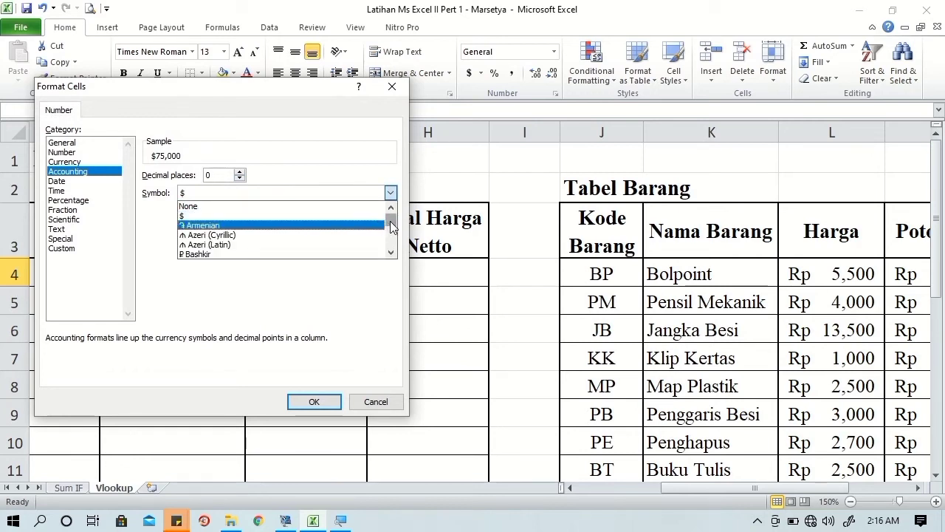
pyautogui.moveTo(391, 219); pyautogui.dragTo(391, 226)
pyautogui.scroll(-1, 391, 227)
pyautogui.scroll(-2, 391, 226)
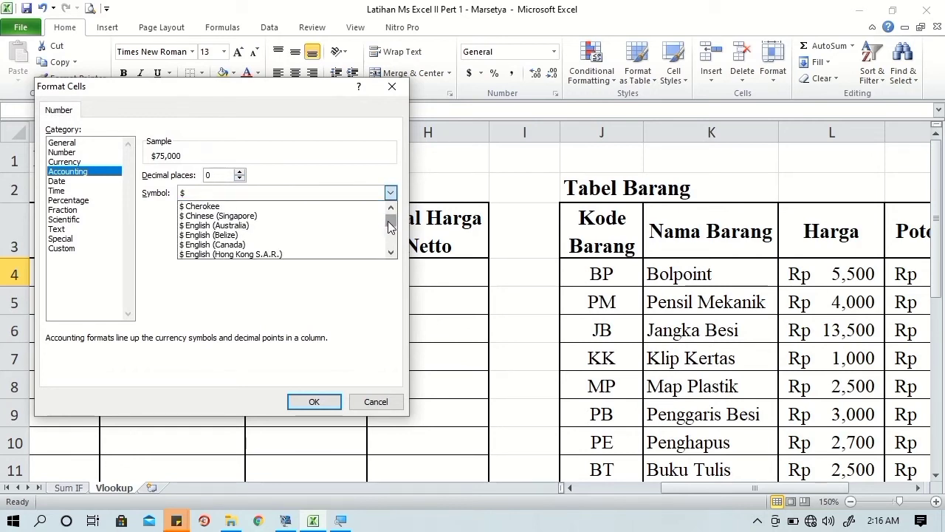
pyautogui.scroll(-2, 390, 226)
pyautogui.scroll(-2, 390, 227)
pyautogui.scroll(-2, 390, 227)
pyautogui.scroll(-2, 390, 227)
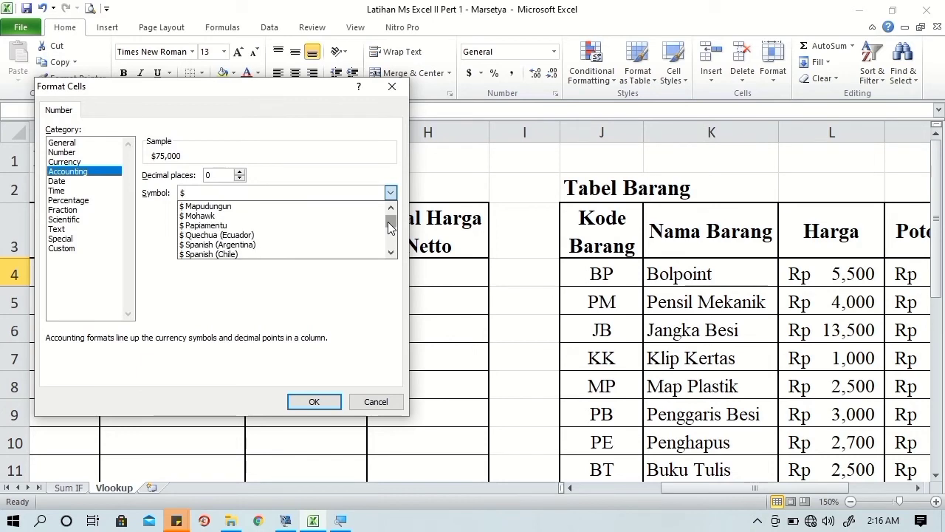
pyautogui.scroll(-2, 390, 227)
pyautogui.scroll(-2, 391, 227)
pyautogui.scroll(-2, 390, 227)
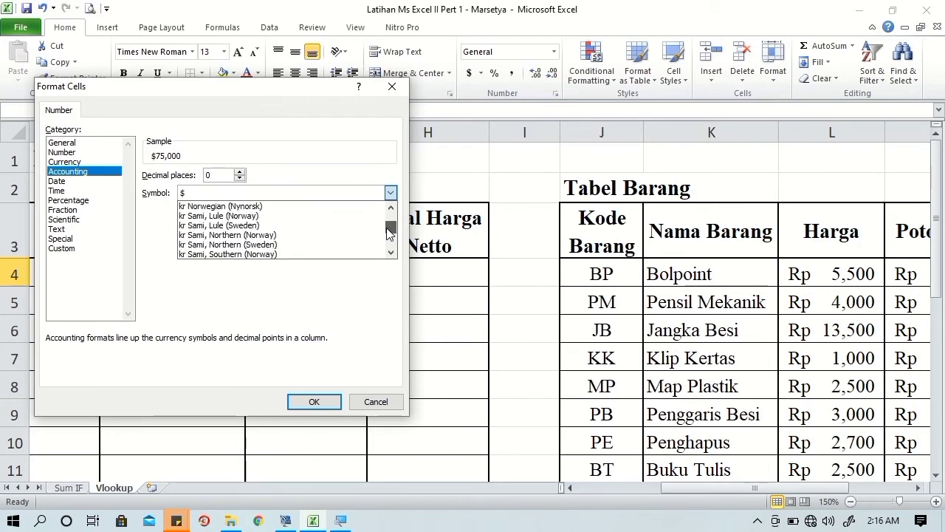
pyautogui.scroll(-2, 390, 226)
pyautogui.scroll(-2, 390, 234)
pyautogui.scroll(-1, 390, 233)
pyautogui.scroll(-2, 390, 233)
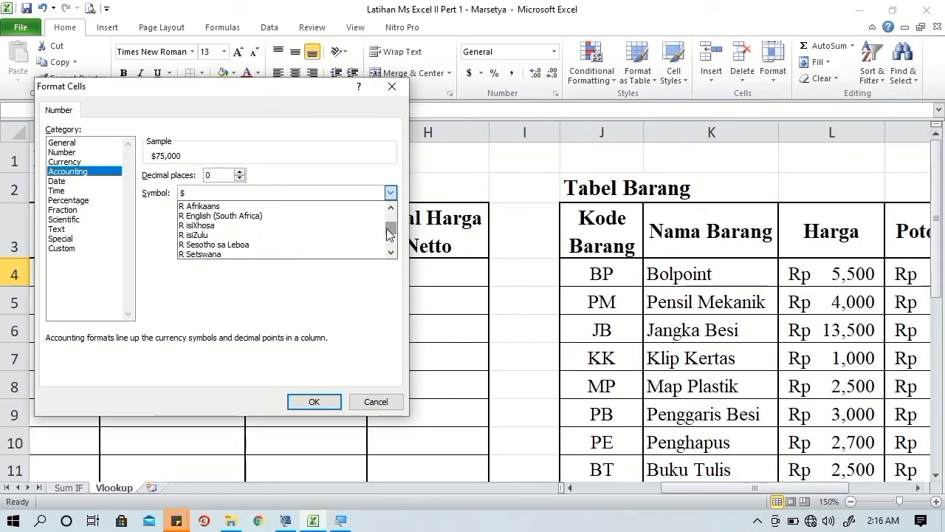
pyautogui.scroll(-2, 389, 234)
pyautogui.scroll(-2, 390, 234)
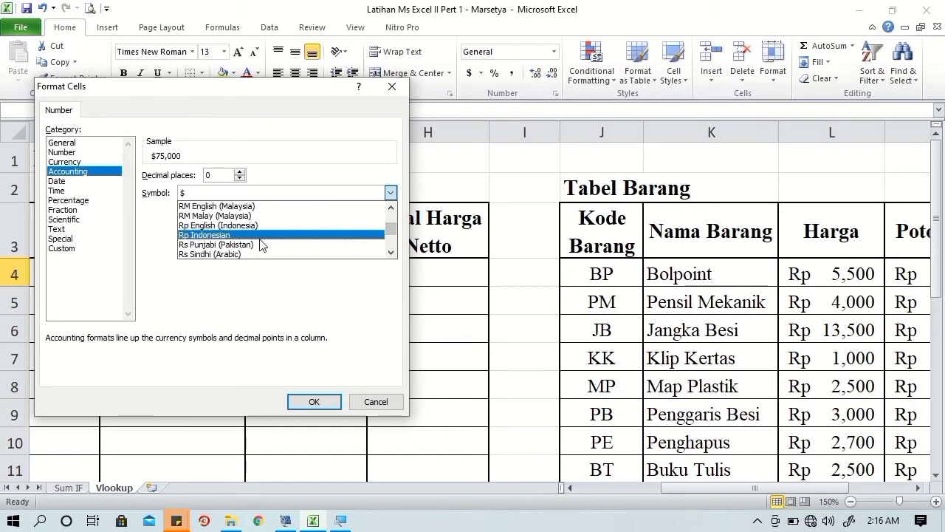
pyautogui.click(263, 244)
pyautogui.click(305, 401)
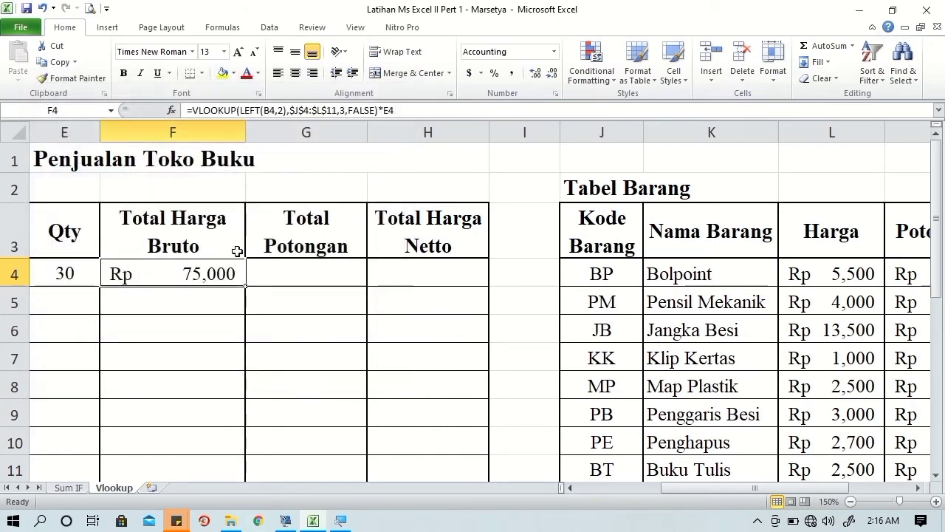
pyautogui.click(264, 268)
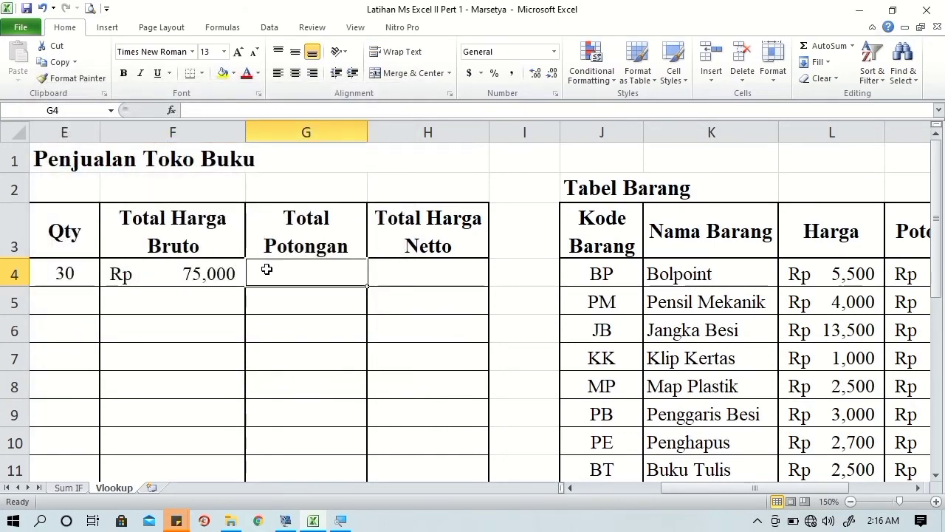
# Start G4's VLOOKUP on LEFT(B4,2) over the absolute range $J$4:$M$11
pyautogui.write('=')
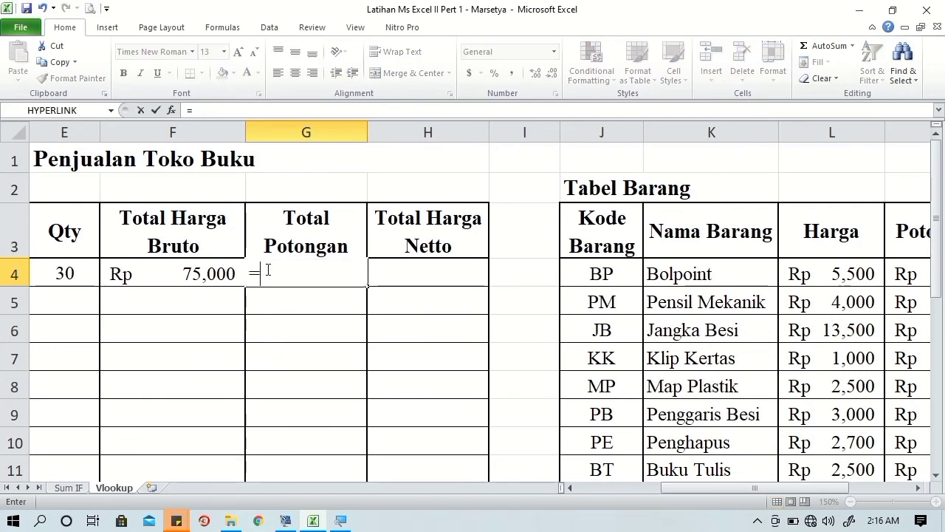
pyautogui.write('vl')
pyautogui.press('Tab')
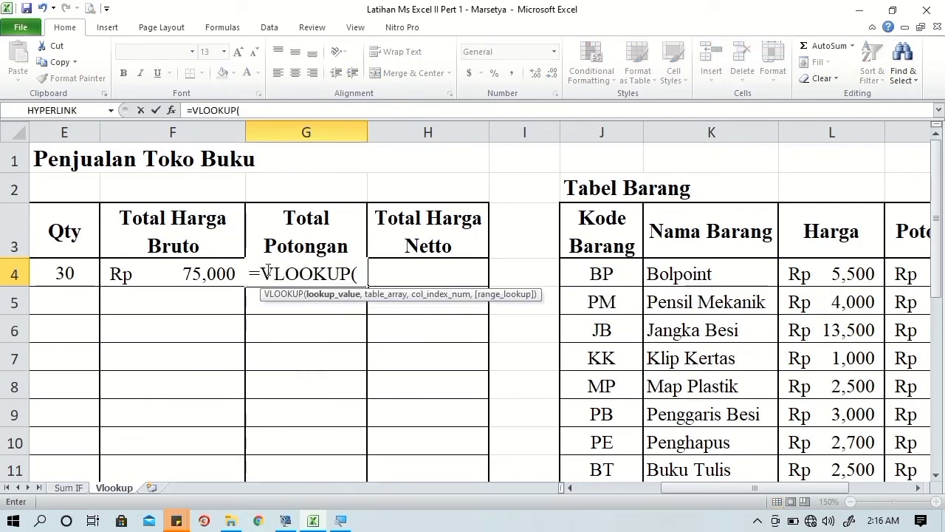
pyautogui.write('e')
pyautogui.press('Tab')
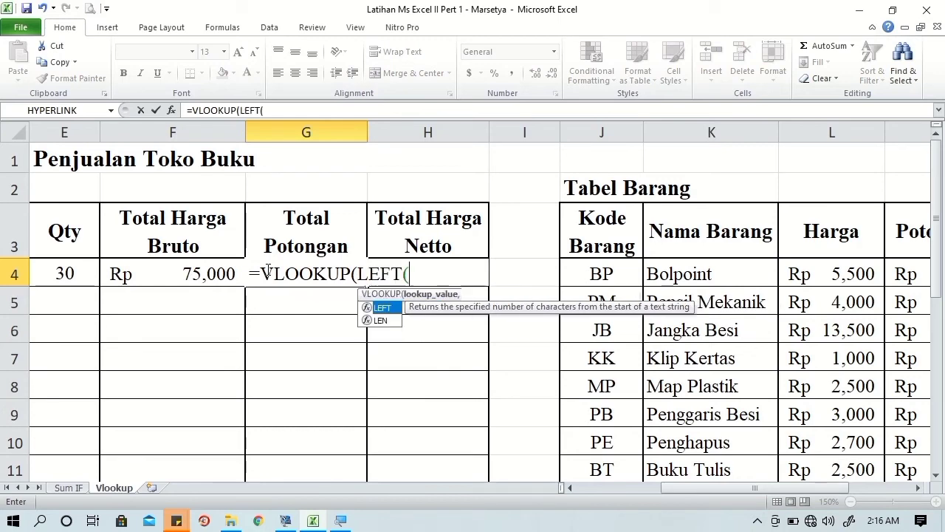
pyautogui.moveTo(734, 486); pyautogui.dragTo(651, 487)
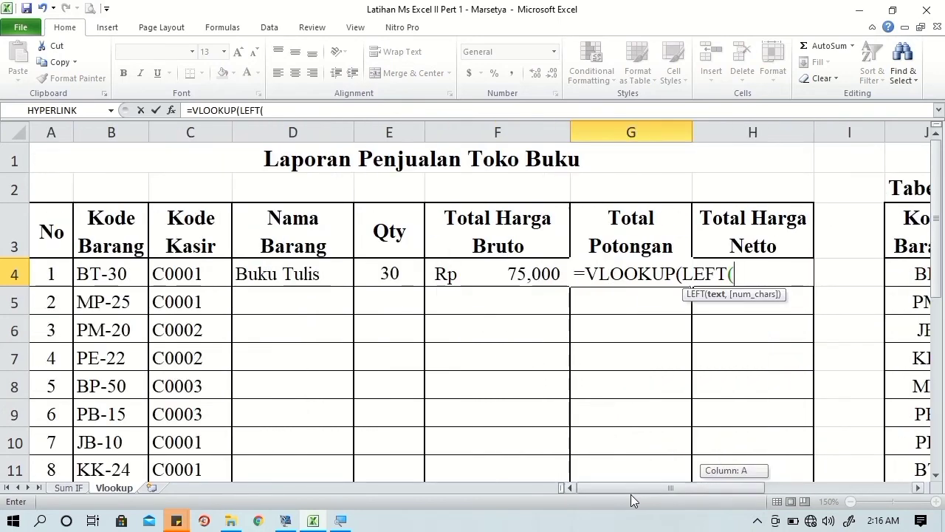
pyautogui.click(77, 273)
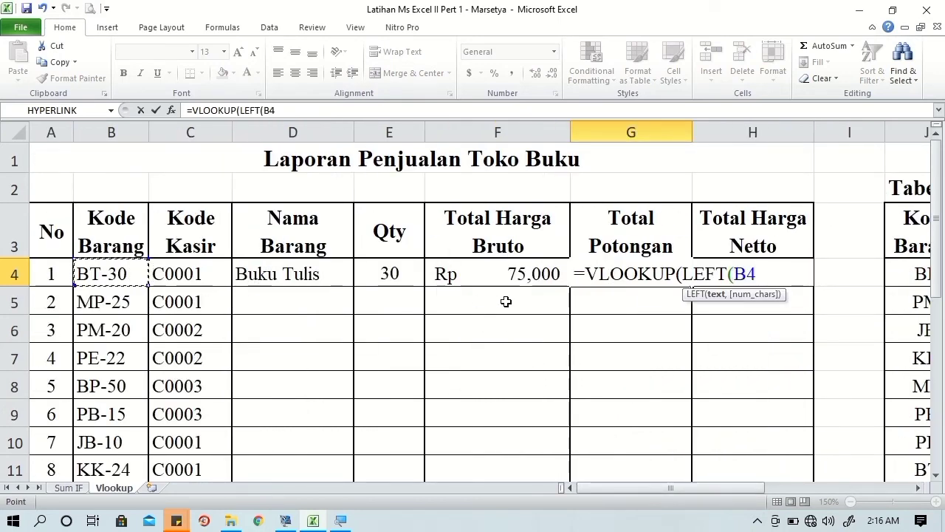
pyautogui.write(',2')
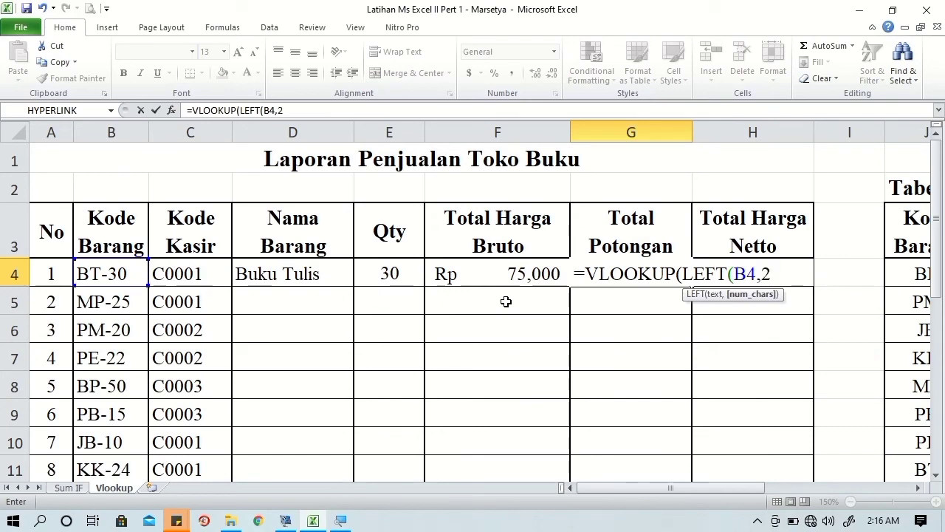
pyautogui.write('),')
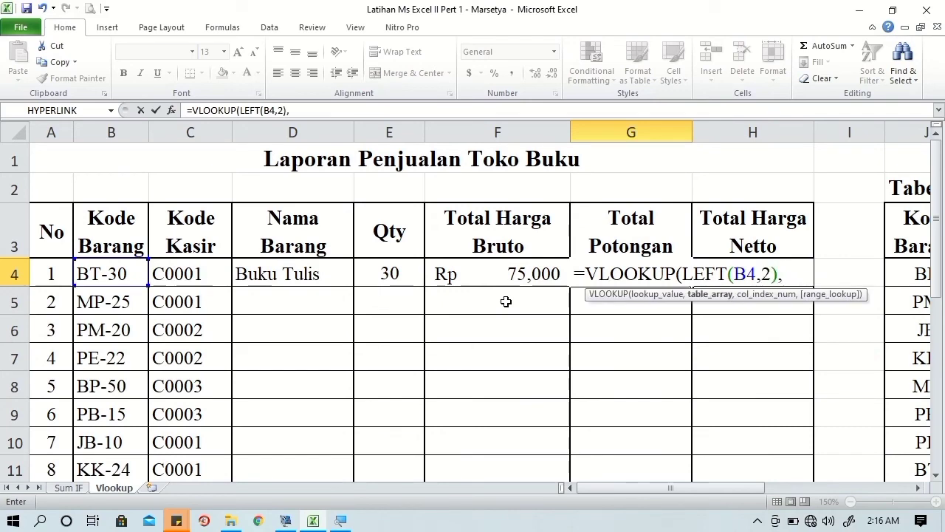
pyautogui.moveTo(746, 487); pyautogui.dragTo(871, 487)
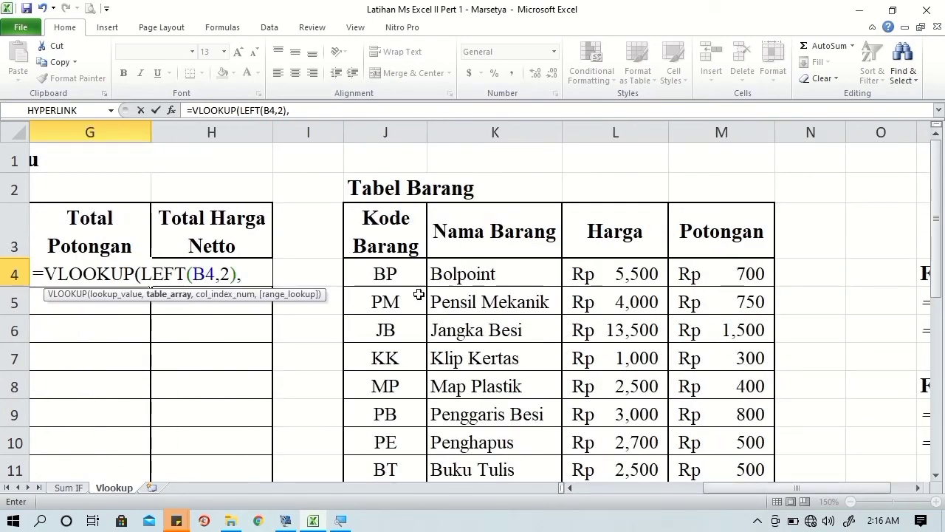
pyautogui.click(397, 275)
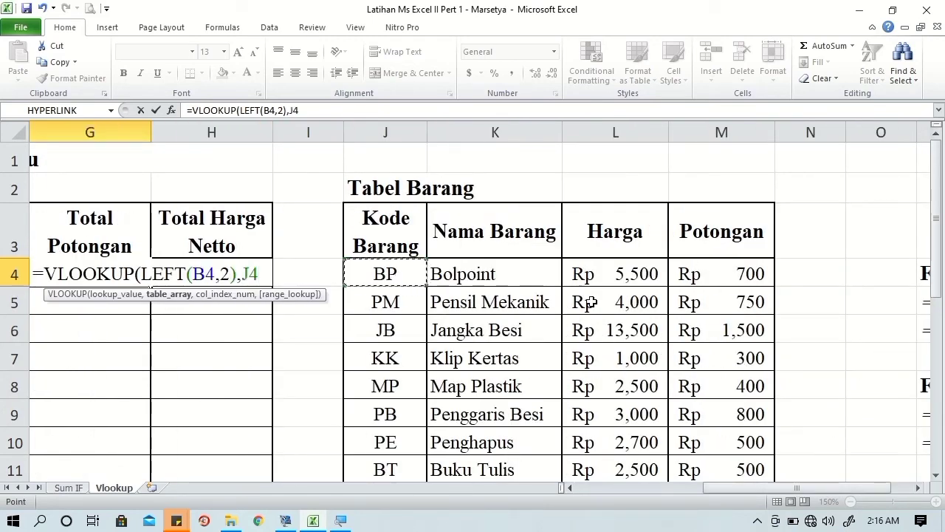
pyautogui.scroll(-1, 837, 286)
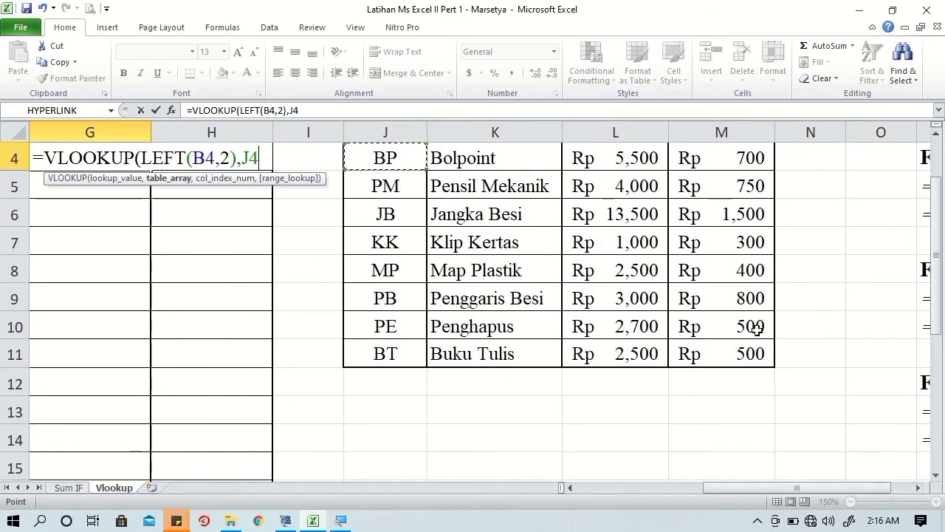
pyautogui.keyDown('shift'); pyautogui.click(736, 353); pyautogui.keyUp('shift')
pyautogui.scroll(1, 733, 352)
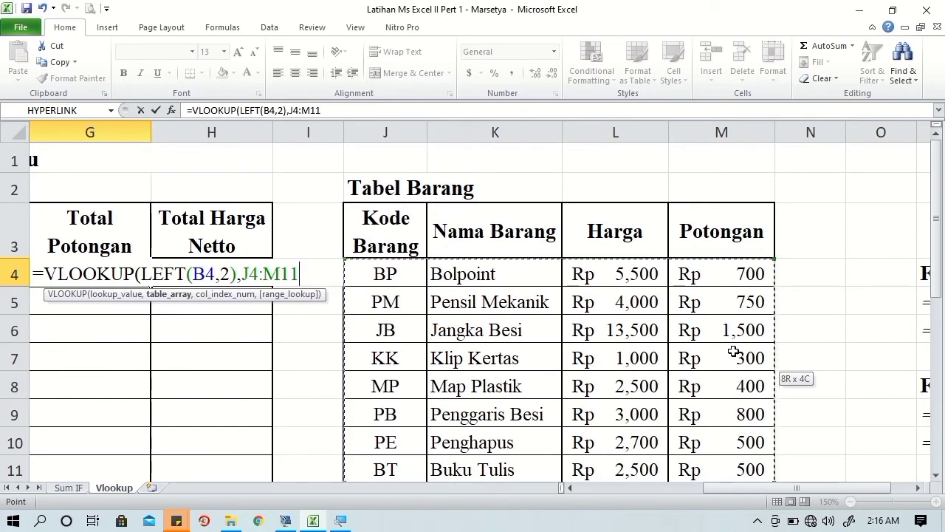
pyautogui.press('F4')
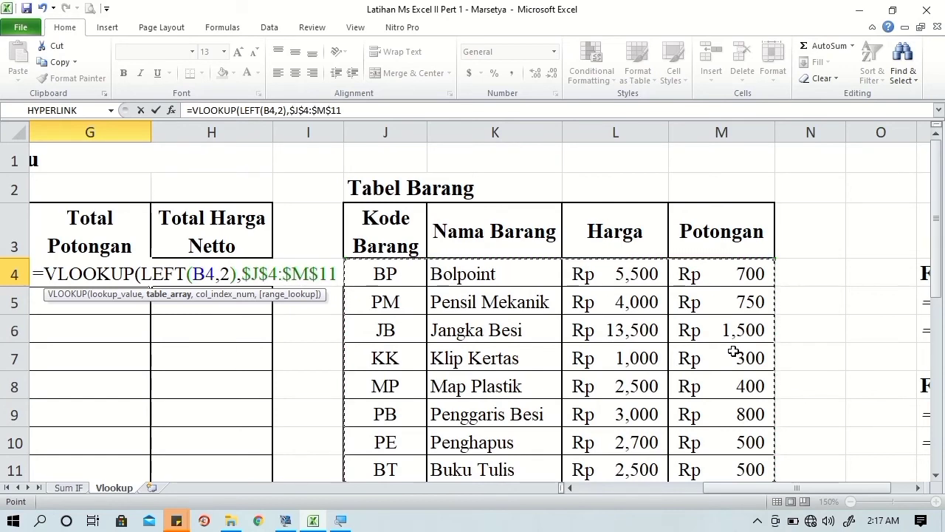
# Return column 4 with FALSE exact match, multiplied by E4, giving 15000
pyautogui.write(',')
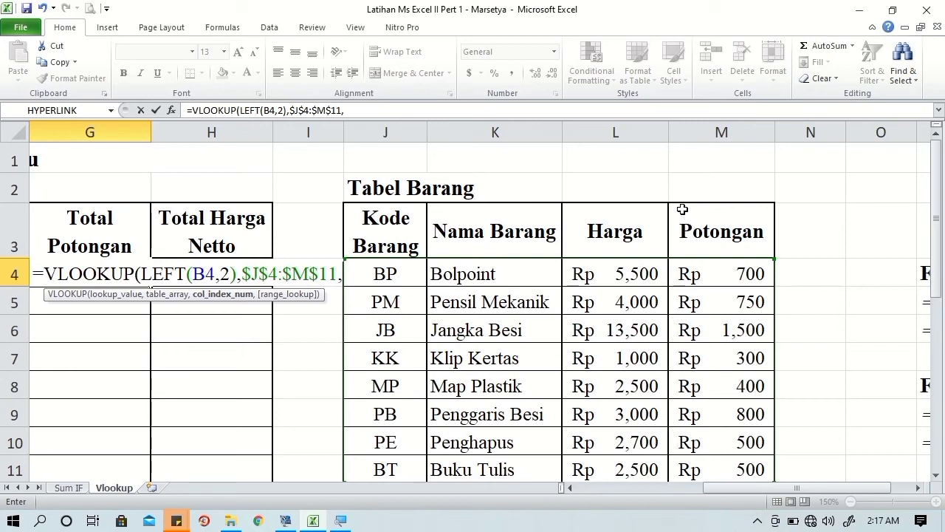
pyautogui.write('4,')
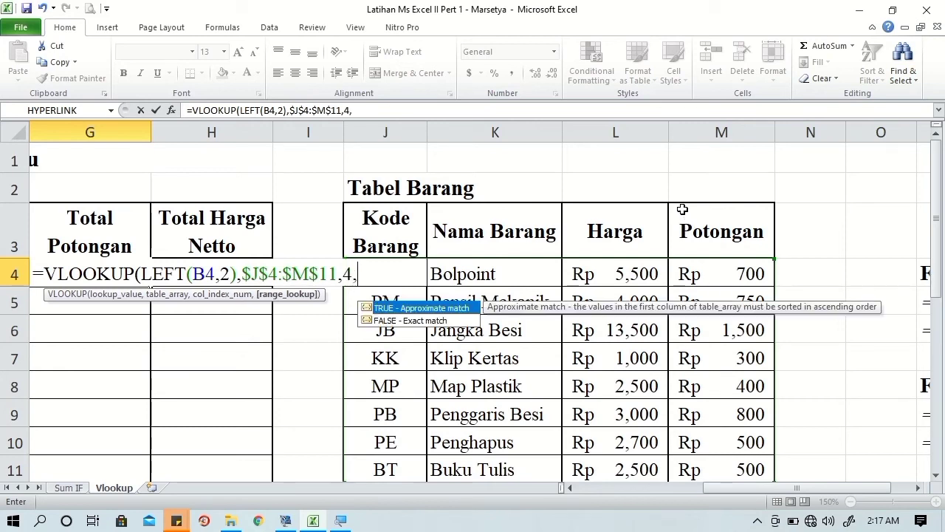
pyautogui.write('f')
pyautogui.press('Down')
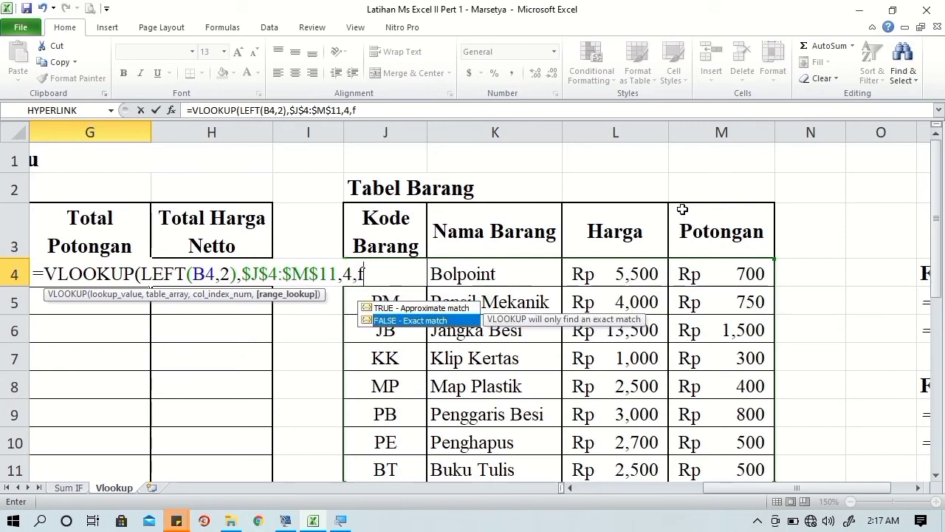
pyautogui.press('Tab')
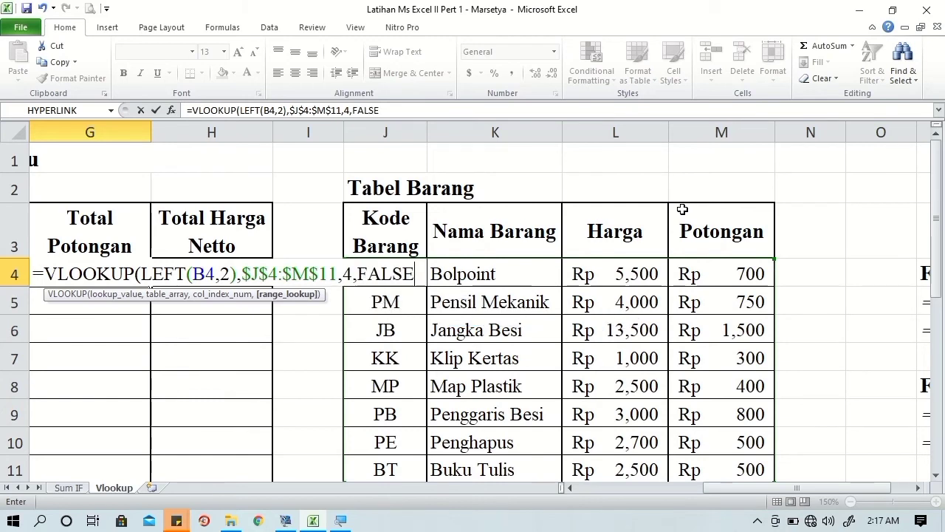
pyautogui.write(')*')
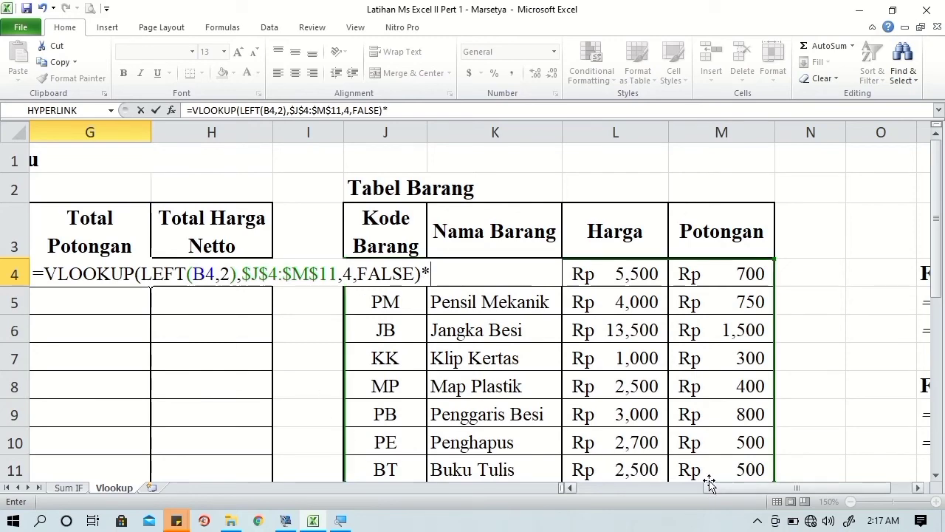
pyautogui.moveTo(711, 485); pyautogui.dragTo(645, 488)
pyautogui.click(186, 273)
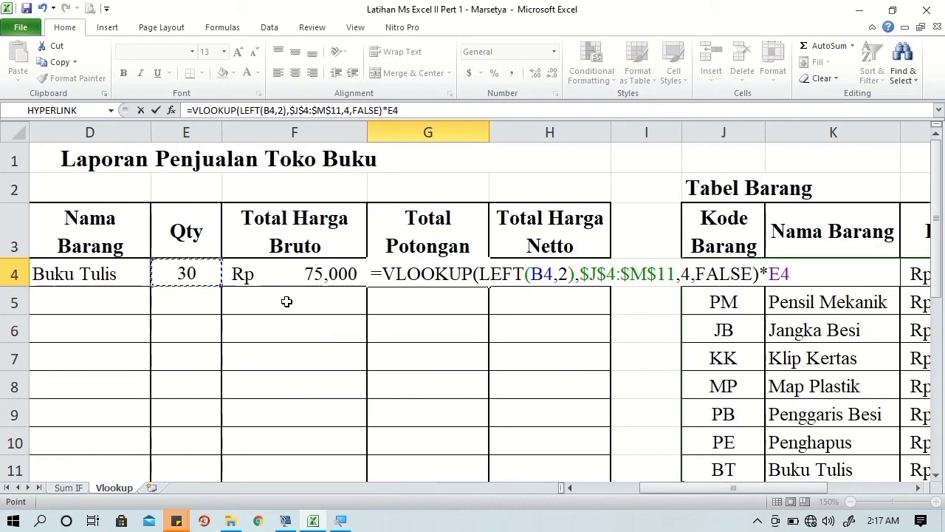
pyautogui.press('Tab')
# Format G4 as Accounting with 0 decimals and the Rp Indonesian symbol, reading Rp 15,000
pyautogui.click(464, 275)
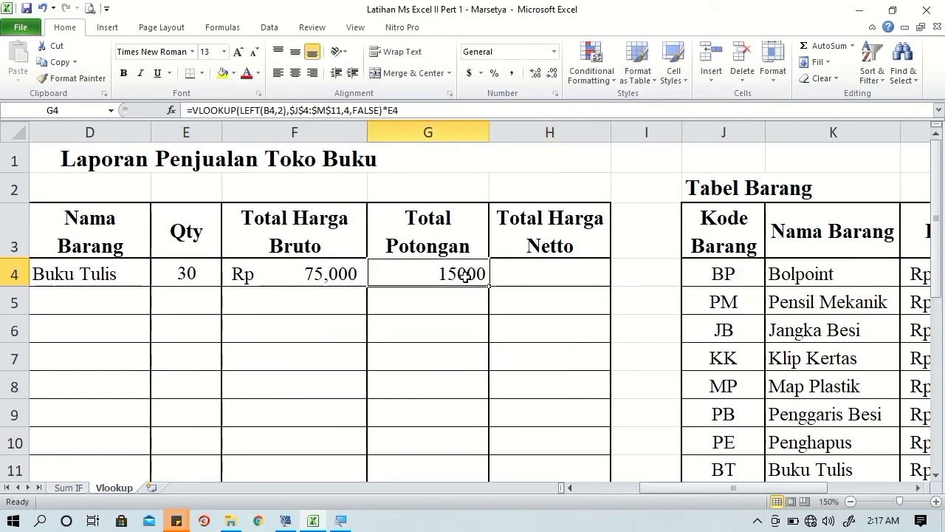
pyautogui.click(481, 74)
pyautogui.click(479, 175)
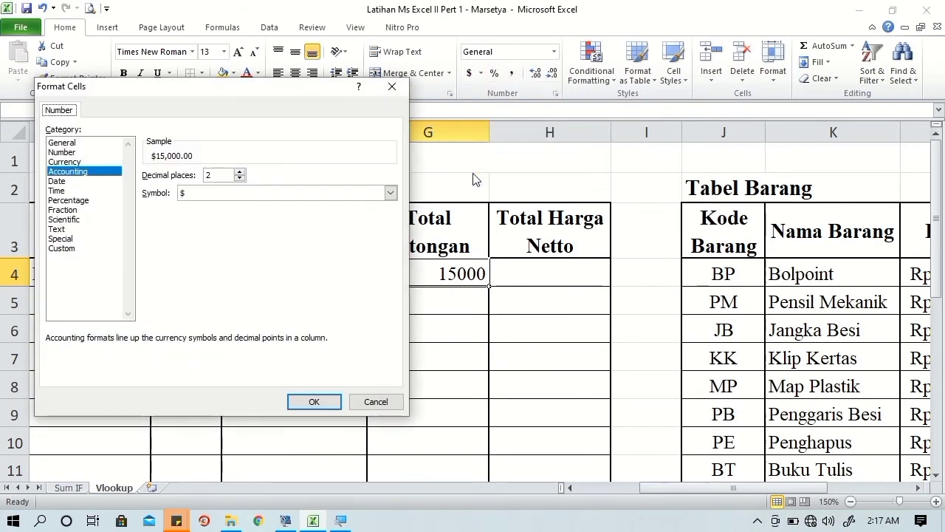
pyautogui.doubleClick(240, 178)
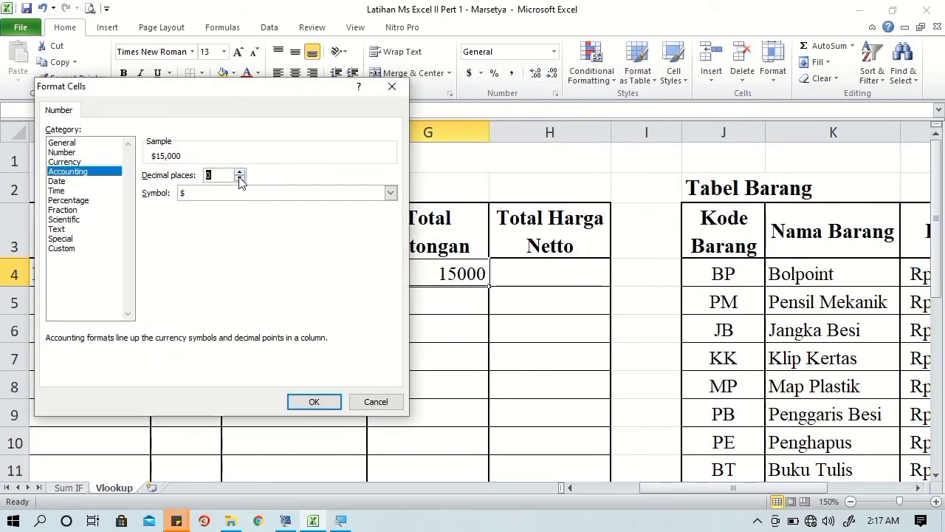
pyautogui.click(248, 193)
pyautogui.scroll(-2, 254, 222)
pyautogui.scroll(-2, 253, 230)
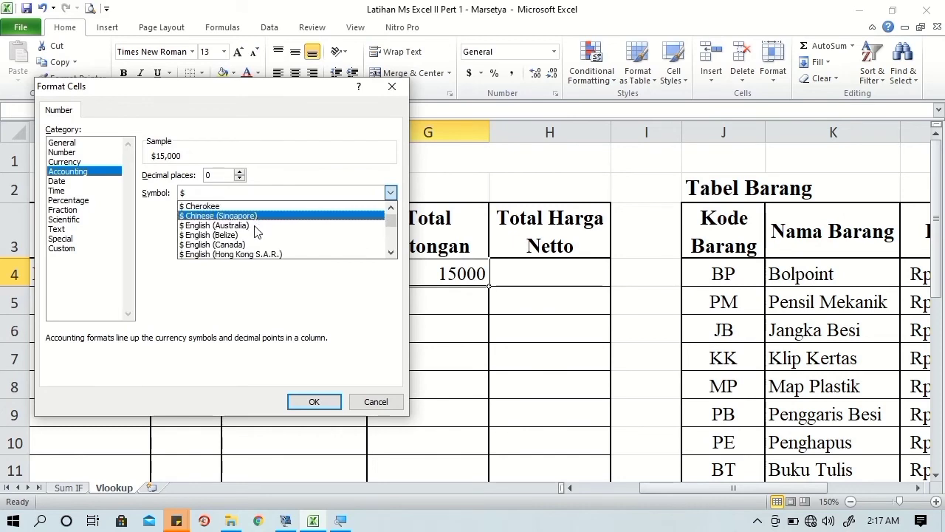
pyautogui.scroll(-2, 256, 232)
pyautogui.scroll(-2, 255, 225)
pyautogui.moveTo(391, 217); pyautogui.dragTo(392, 231)
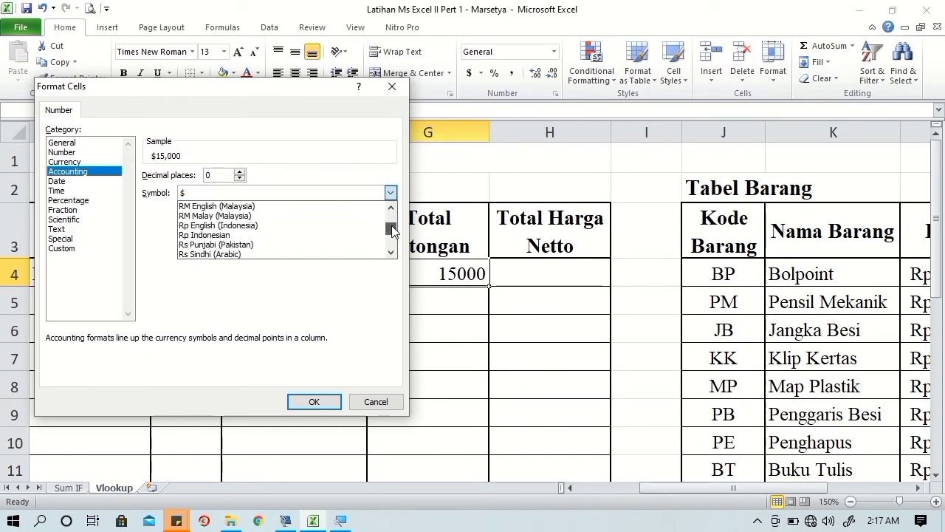
pyautogui.click(314, 235)
pyautogui.click(307, 401)
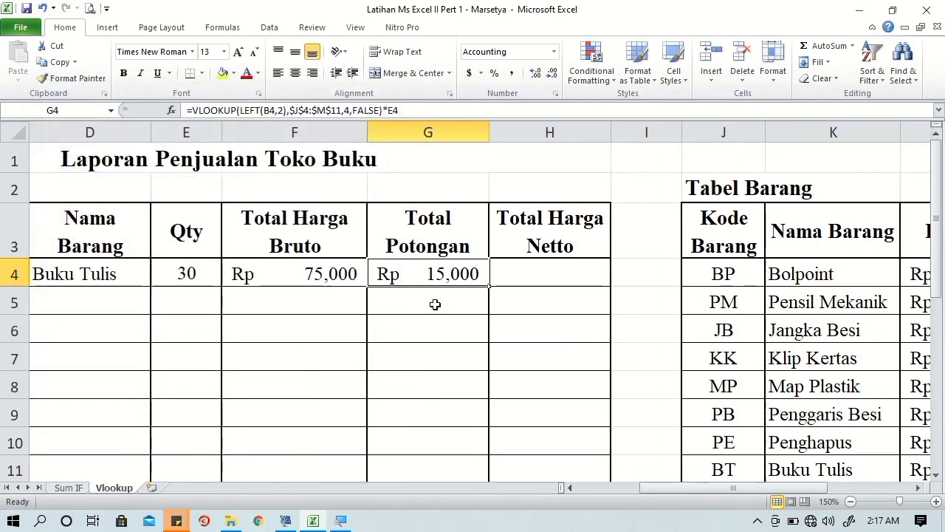
pyautogui.click(522, 268)
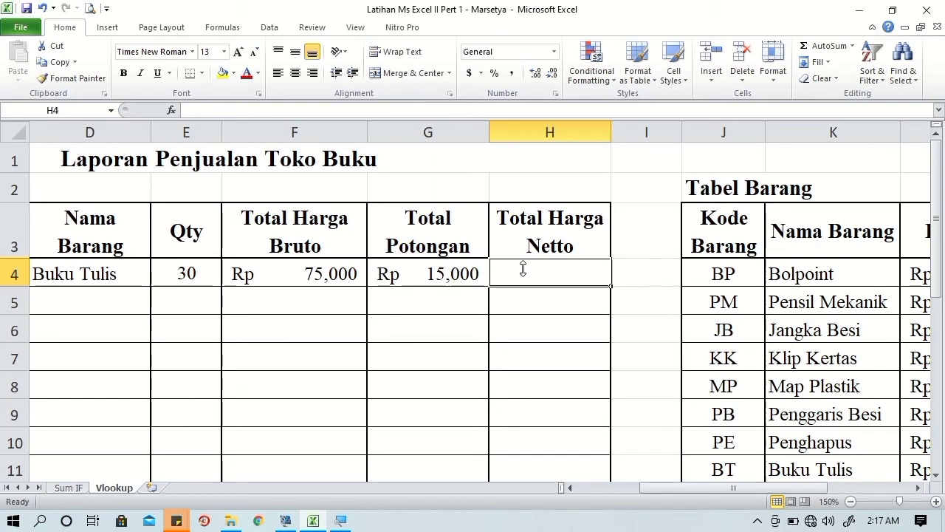
# Enter =F4-G4 in H4 so the first Netto shows Rp 60,000
pyautogui.write('=')
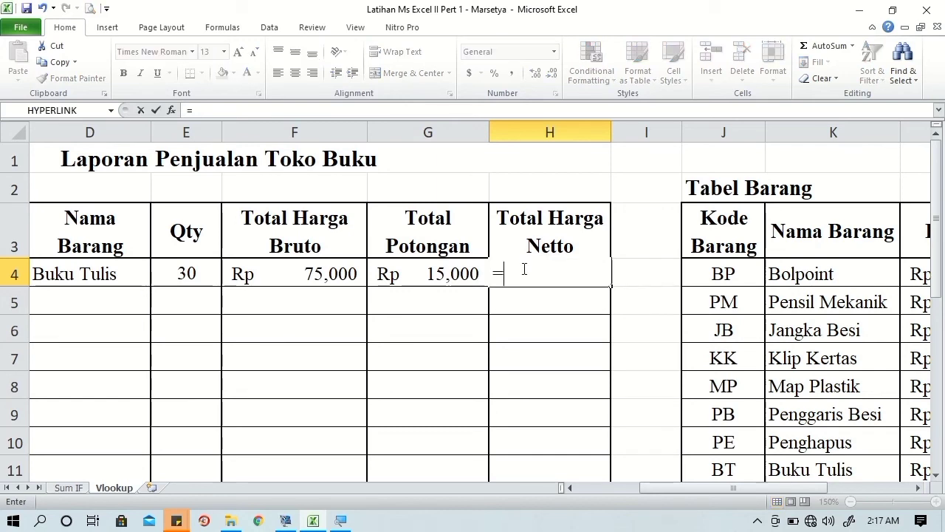
pyautogui.click(329, 276)
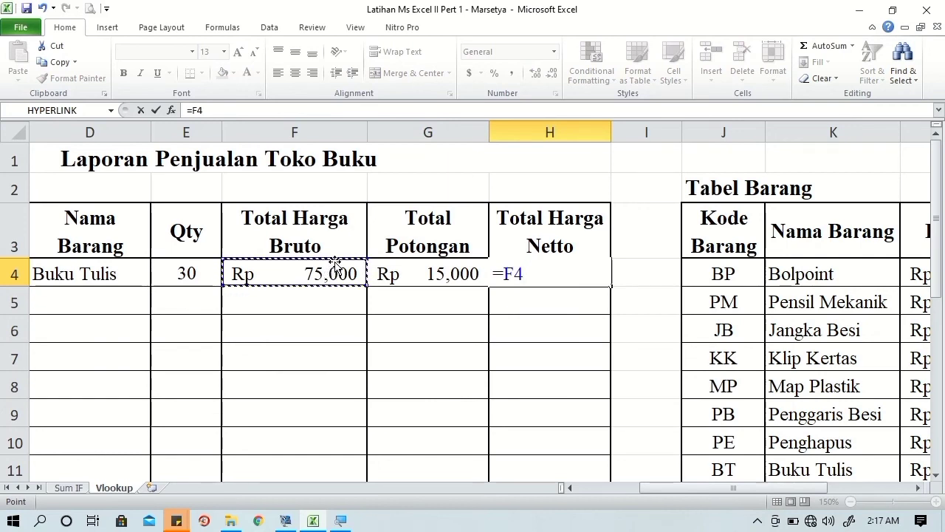
pyautogui.write('-')
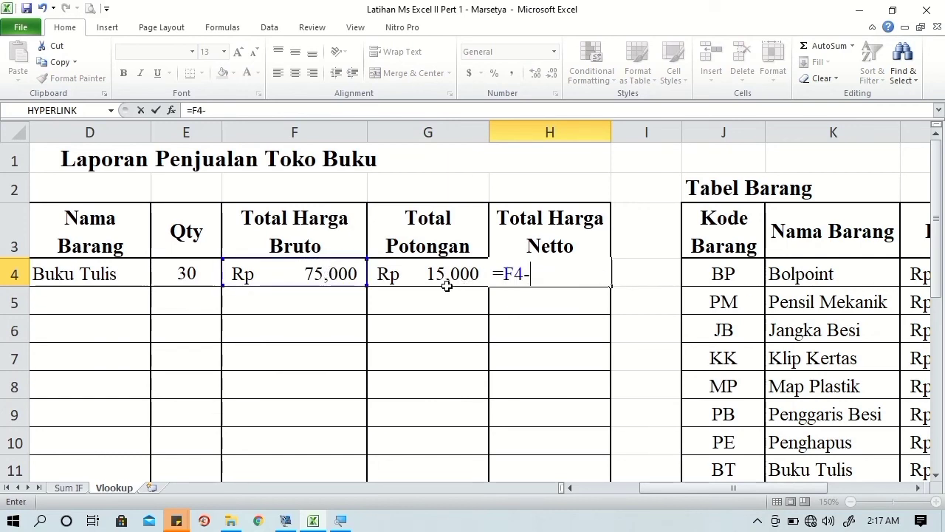
pyautogui.click(445, 279)
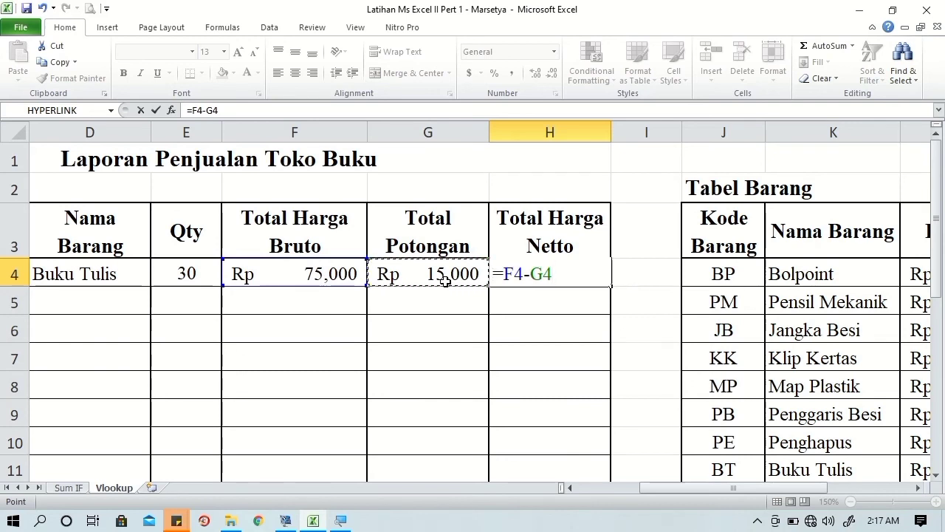
pyautogui.press('Return')
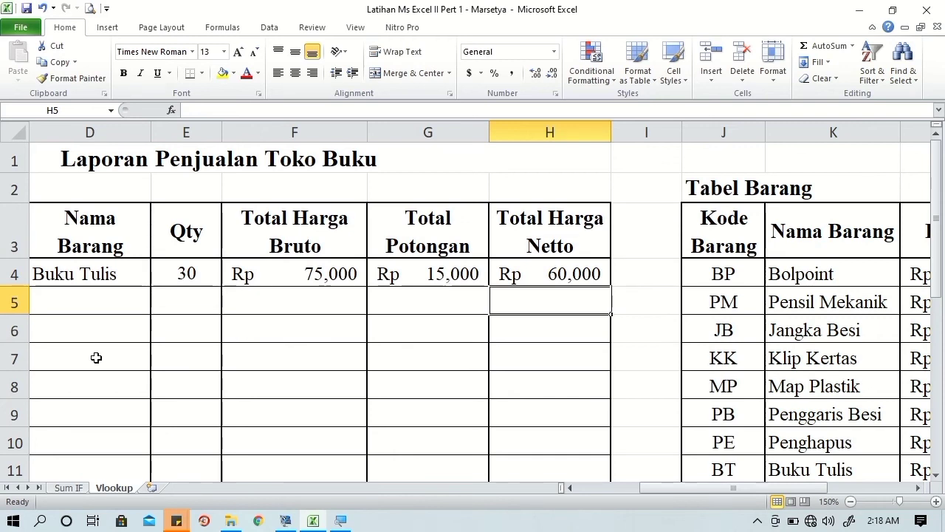
pyautogui.click(83, 279)
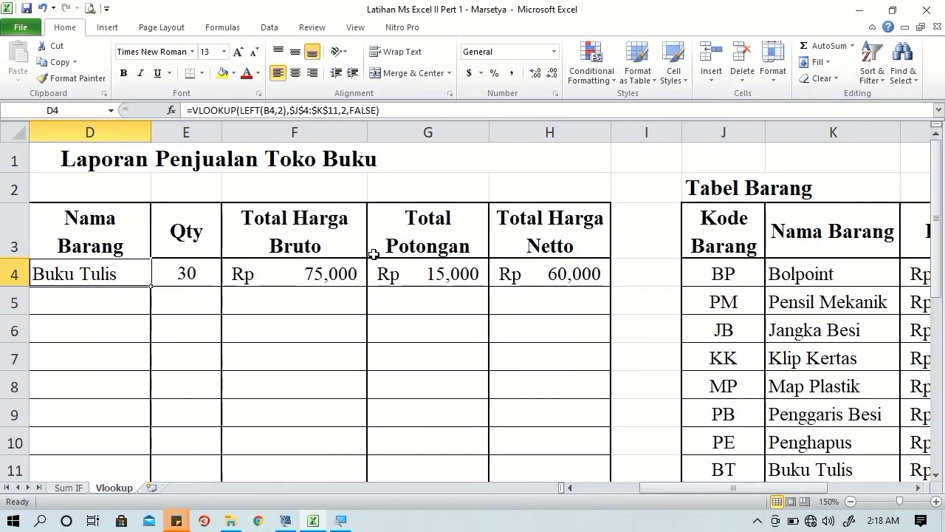
# Fill the D4:H4 formulas down through row 18 for all 15 items
pyautogui.keyDown('shift'); pyautogui.click(579, 273); pyautogui.keyUp('shift')
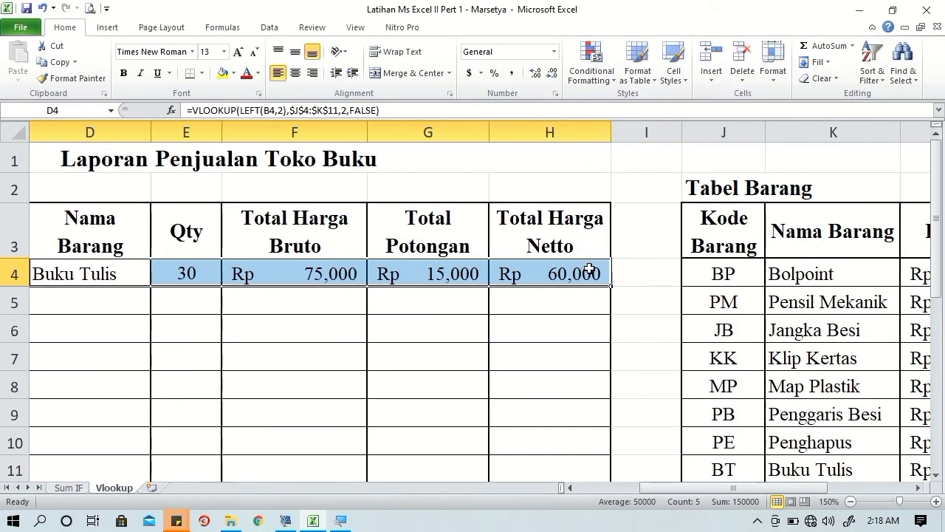
pyautogui.moveTo(611, 289); pyautogui.dragTo(600, 520)
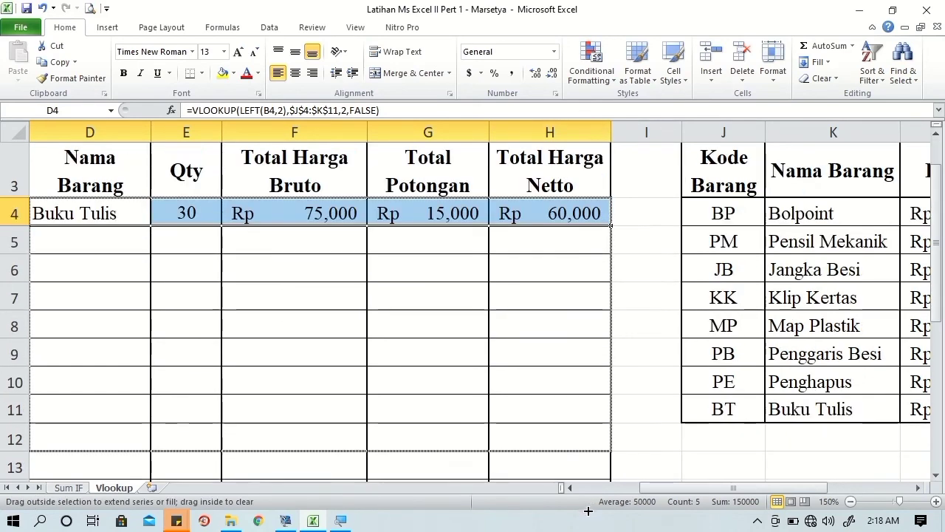
pyautogui.moveTo(608, 451); pyautogui.dragTo(607, 450)
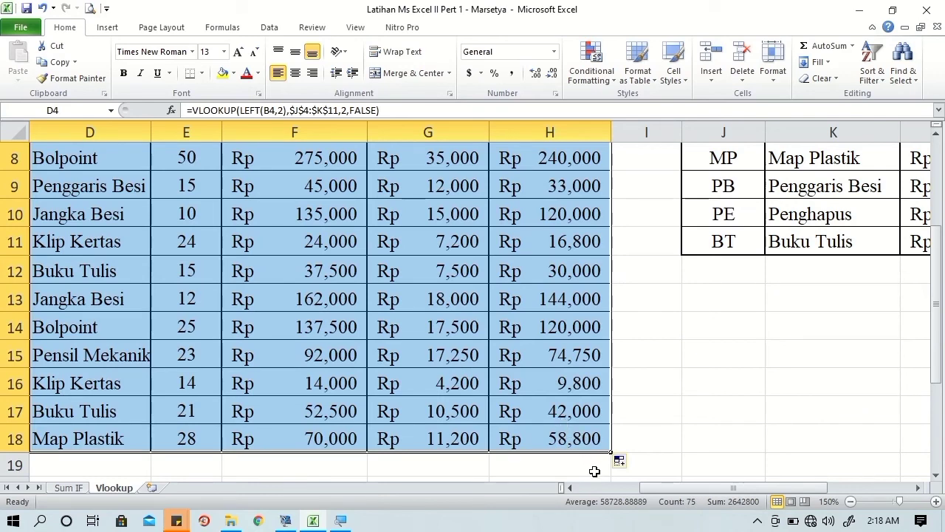
# Add outline and inside borders to D4:H18 through Format Cells' Border settings
pyautogui.rightClick(576, 437)
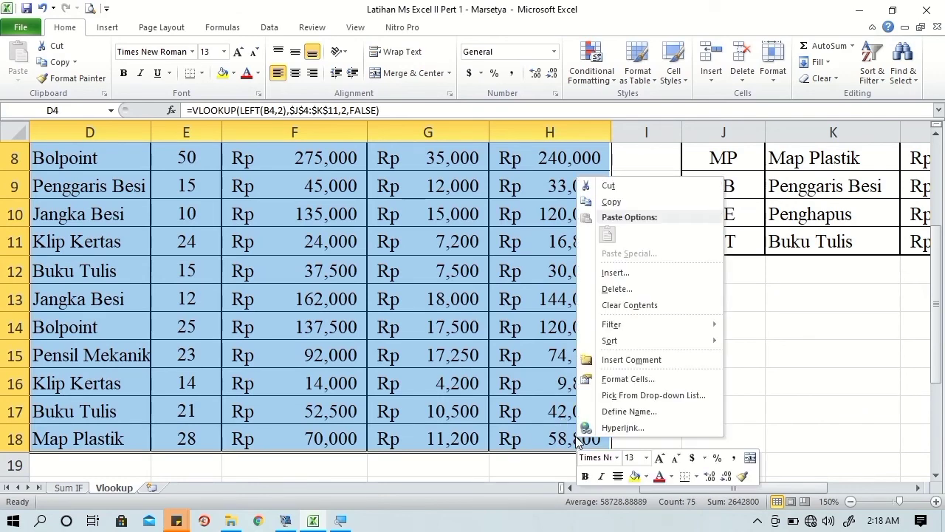
pyautogui.click(630, 380)
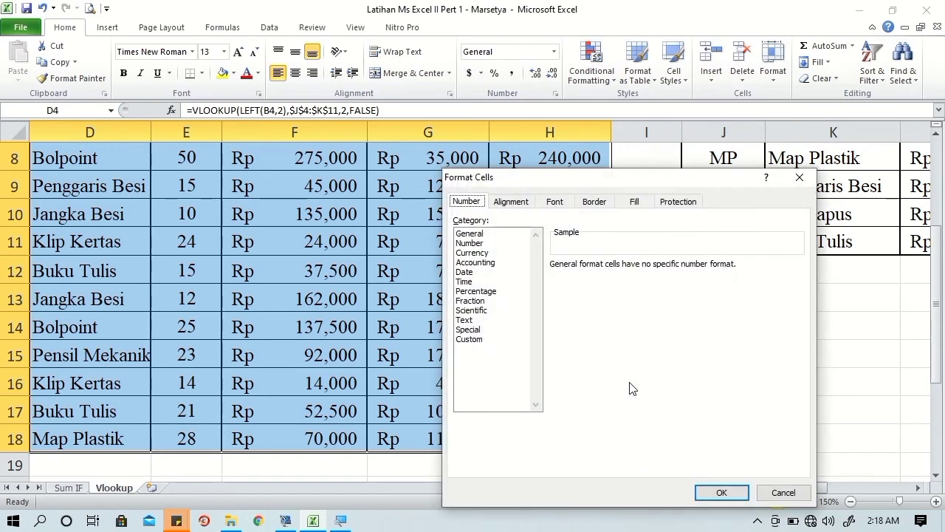
pyautogui.click(607, 204)
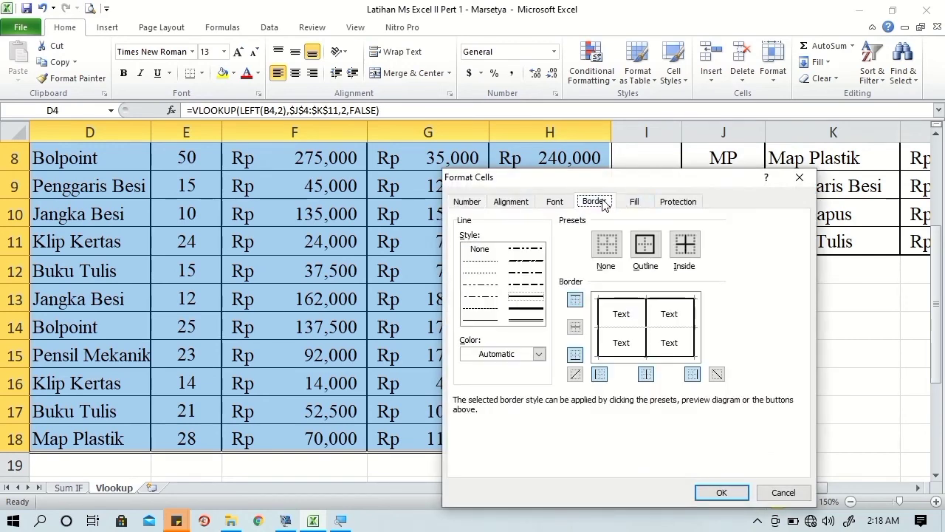
pyautogui.click(612, 360)
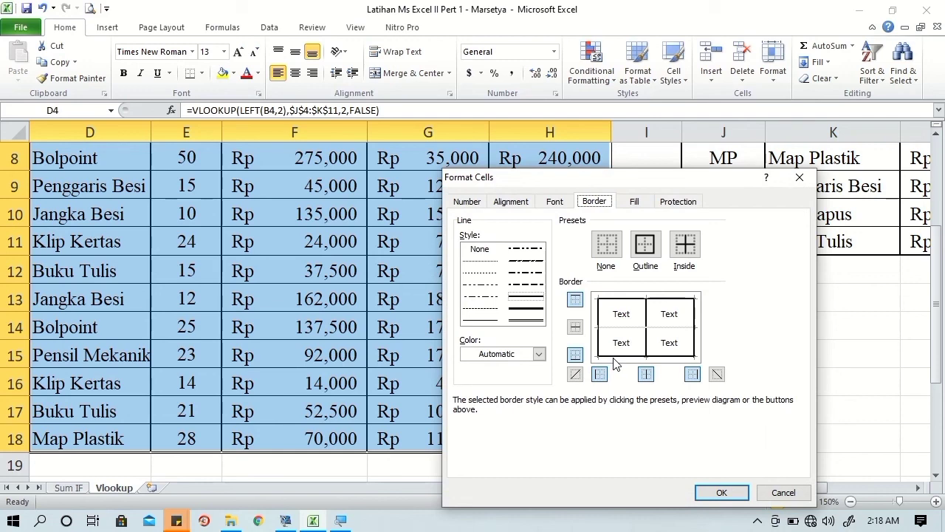
pyautogui.click(722, 492)
pyautogui.click(586, 409)
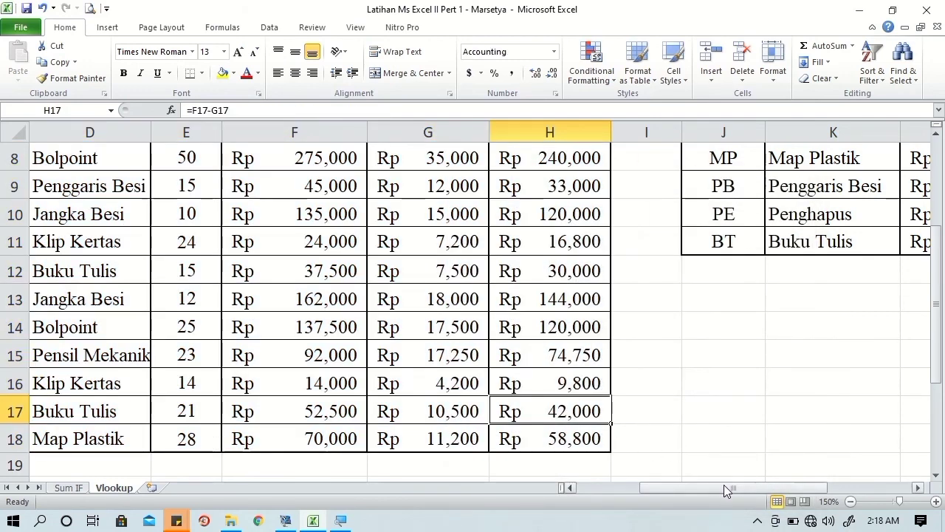
pyautogui.moveTo(723, 487); pyautogui.dragTo(667, 480)
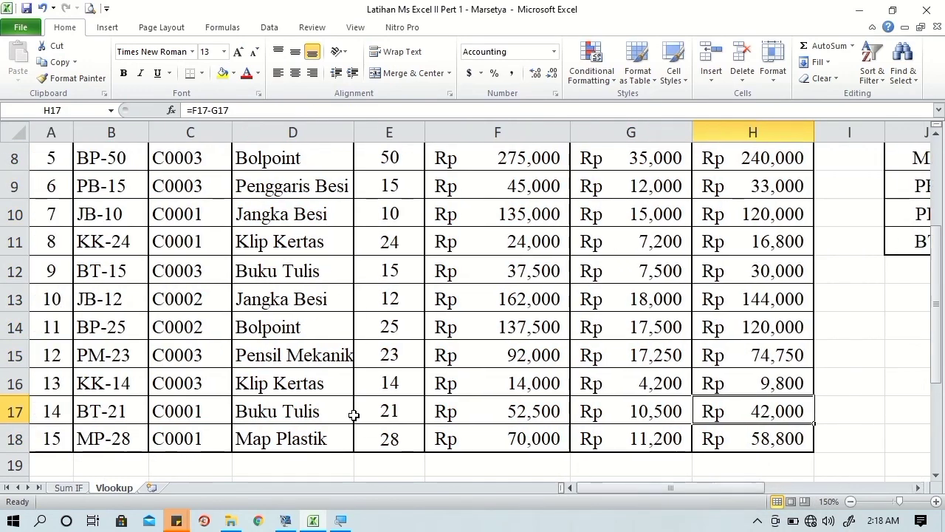
# AutoFit the column widths so product names and Netto Rp amounts display fully
pyautogui.click(338, 360)
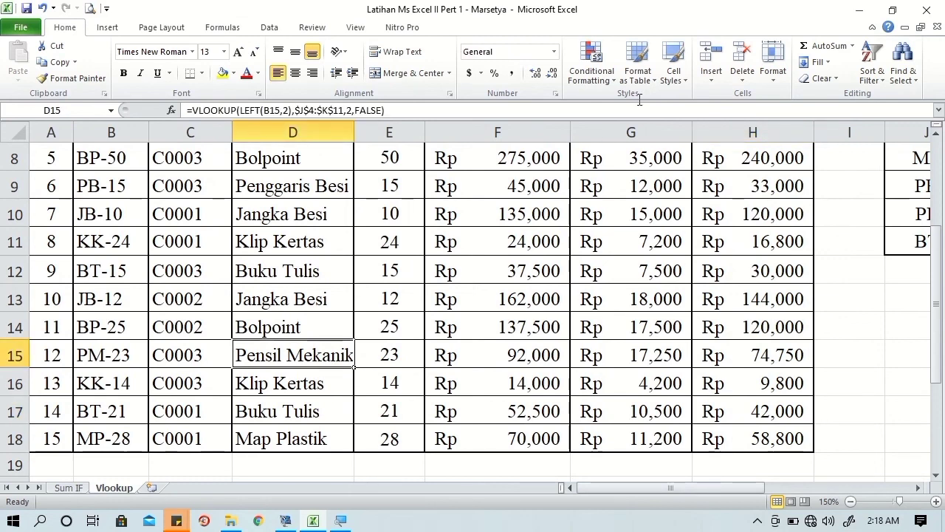
pyautogui.click(768, 70)
pyautogui.click(826, 163)
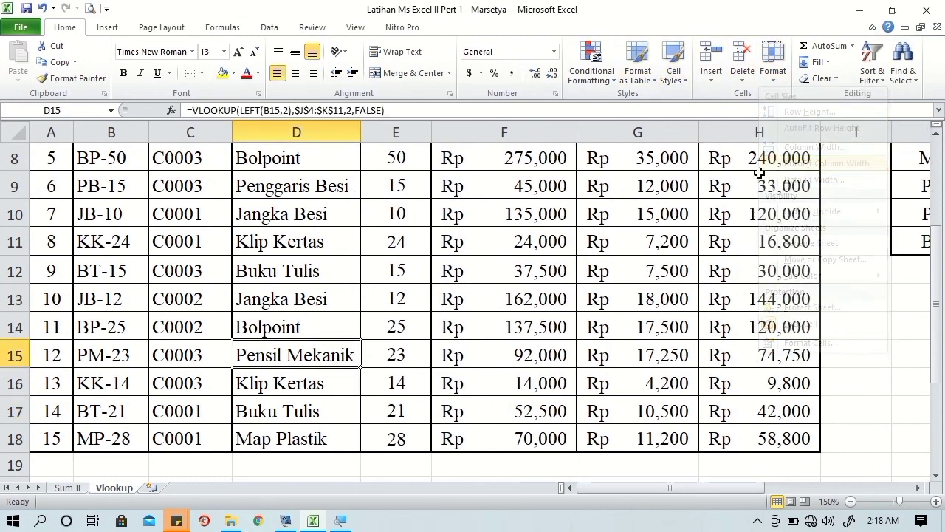
pyautogui.scroll(1, 425, 298)
pyautogui.scroll(2, 421, 299)
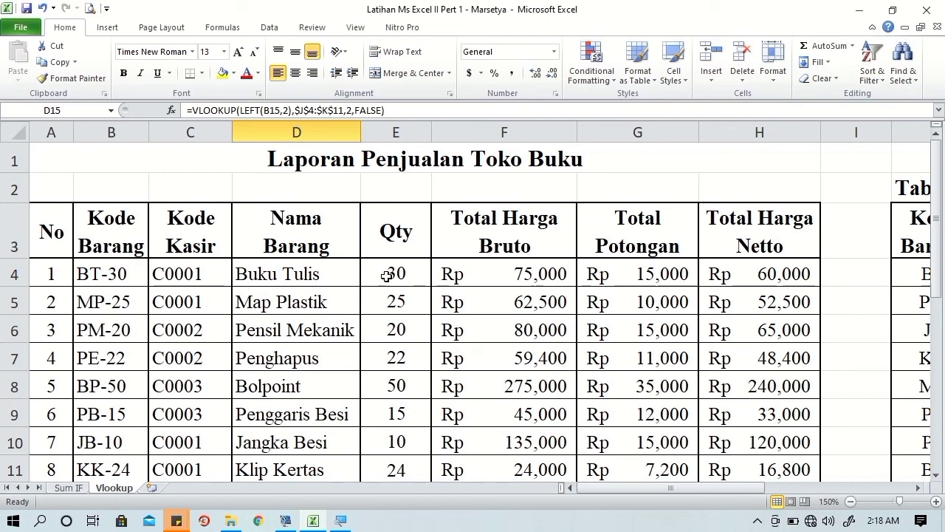
pyautogui.scroll(-1, 386, 275)
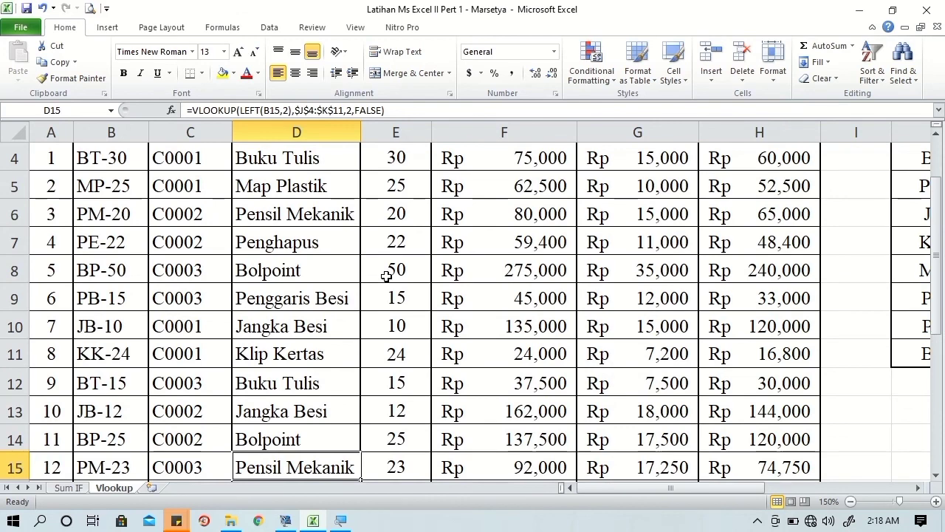
pyautogui.scroll(-1, 369, 410)
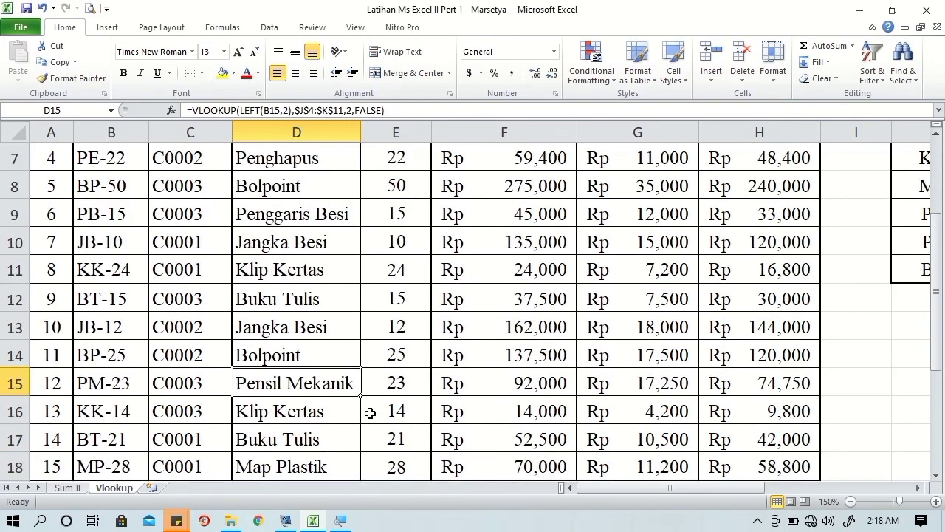
pyautogui.scroll(-1, 370, 412)
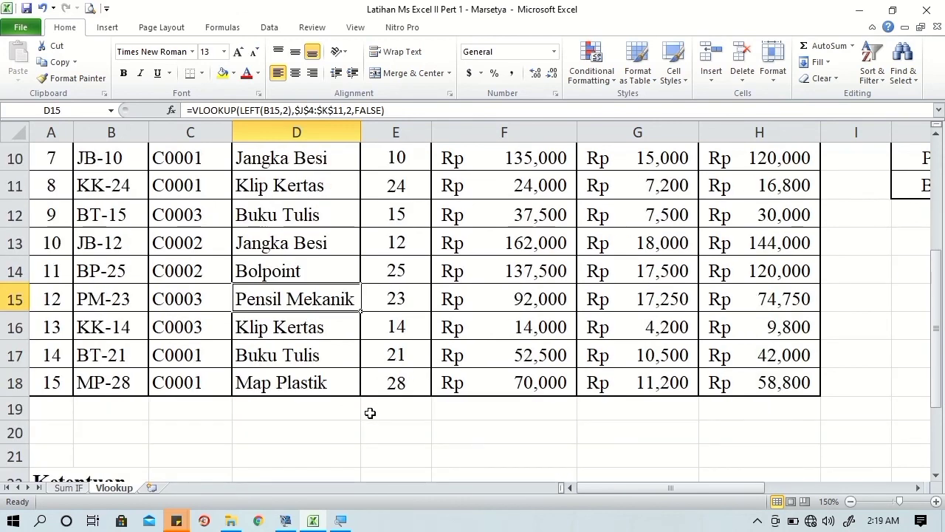
pyautogui.scroll(2, 370, 413)
pyautogui.scroll(1, 370, 413)
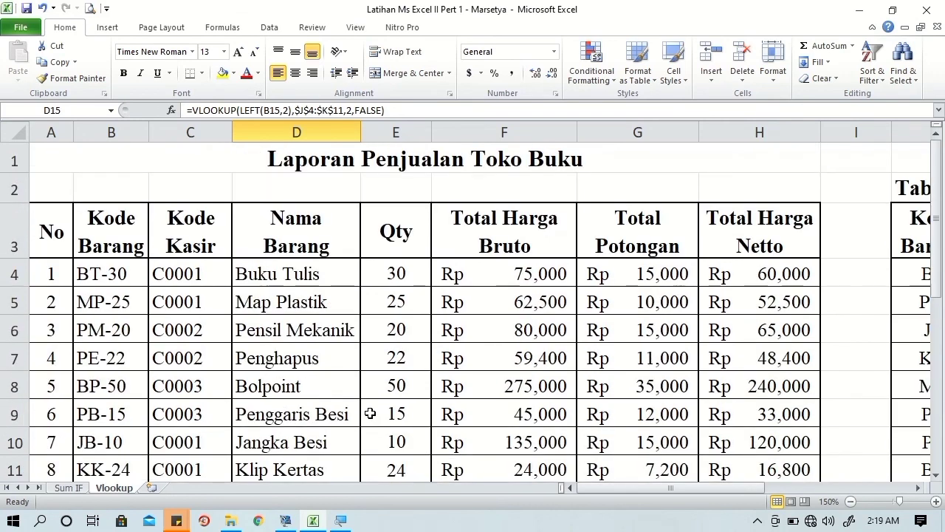